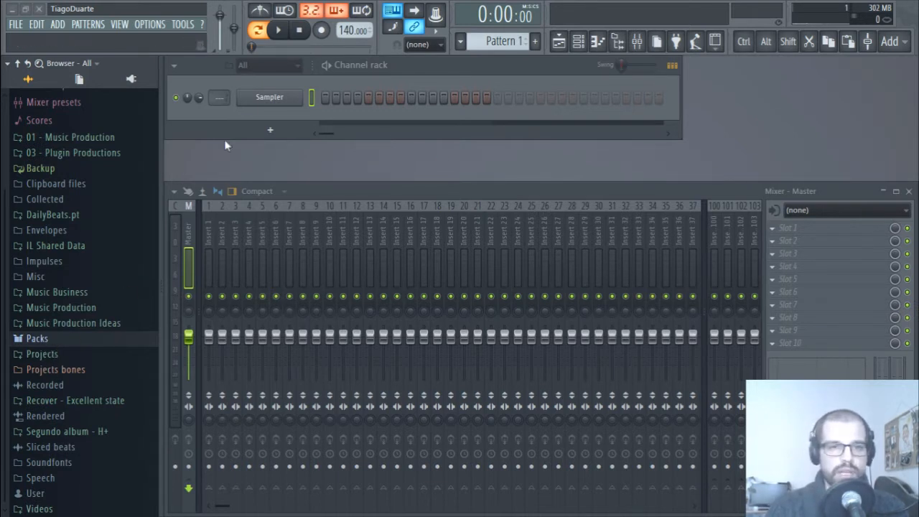
Load the Close Grand preset from the Packs keyboard instruments onto the Sampler channel and close its plugin window
click(45, 340)
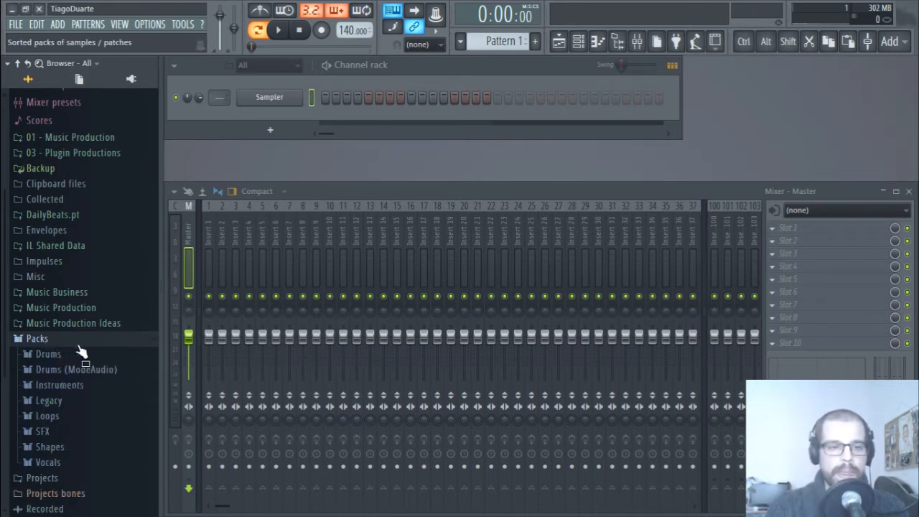
click(85, 387)
scroll(79, 402, down, 2)
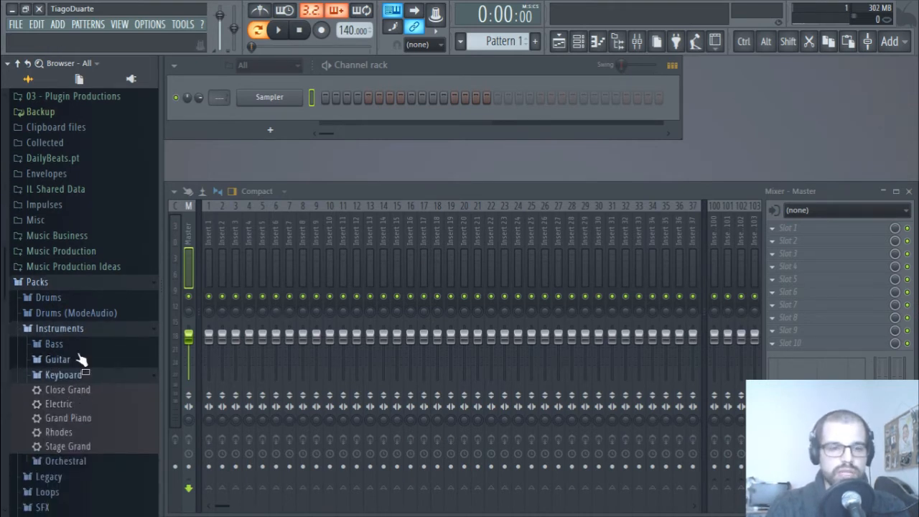
drag(77, 390, 99, 384)
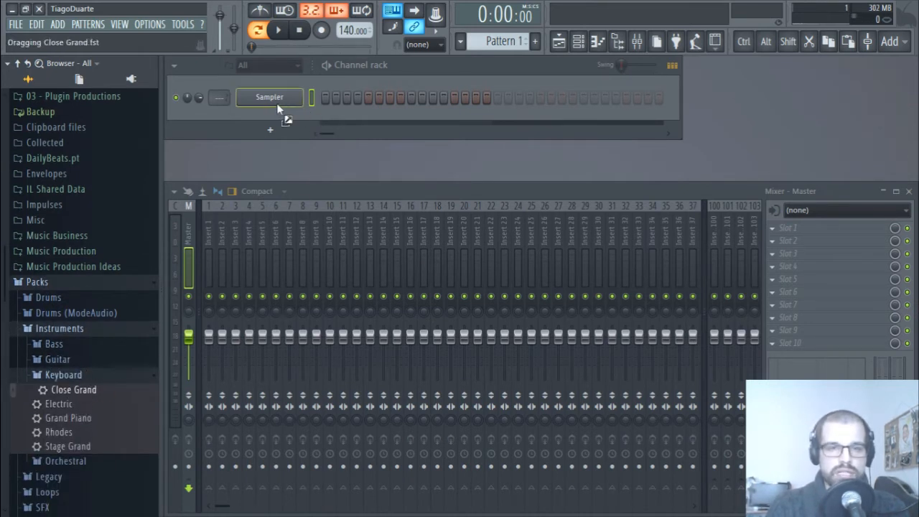
drag(279, 108, 279, 108)
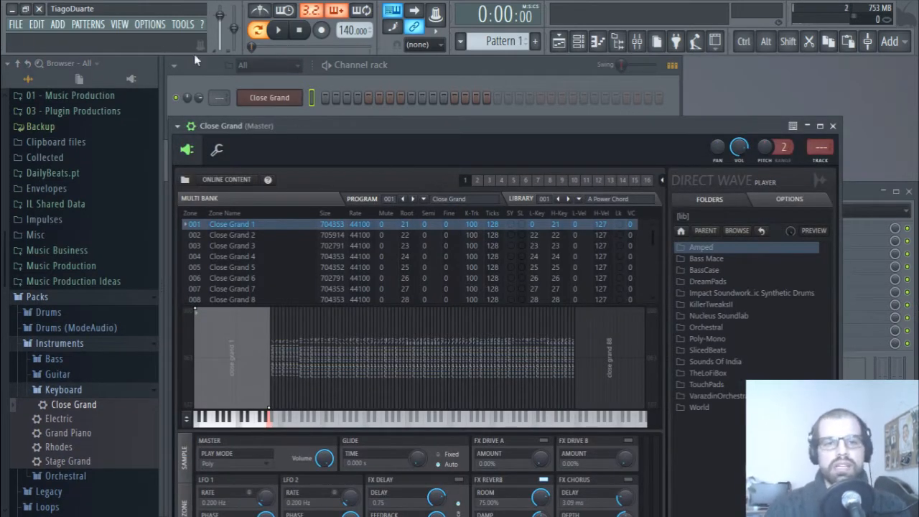
click(192, 127)
drag(409, 124, 406, 63)
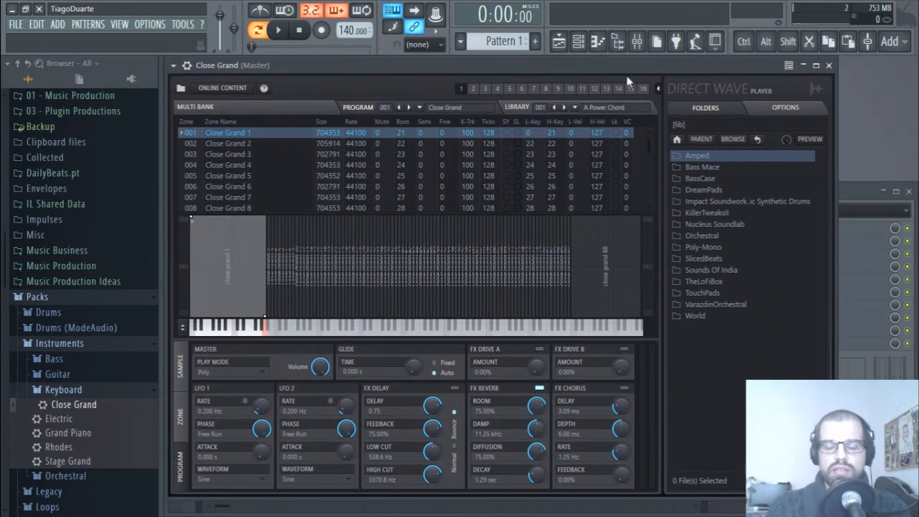
click(828, 64)
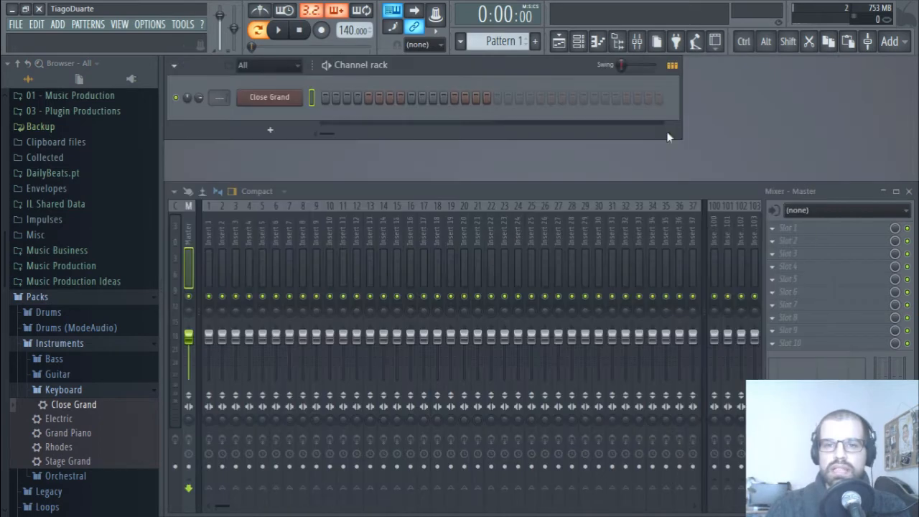
Open the piano roll for the Close Grand channel and hide the browser to widen the note grid
right_click(292, 102)
click(332, 97)
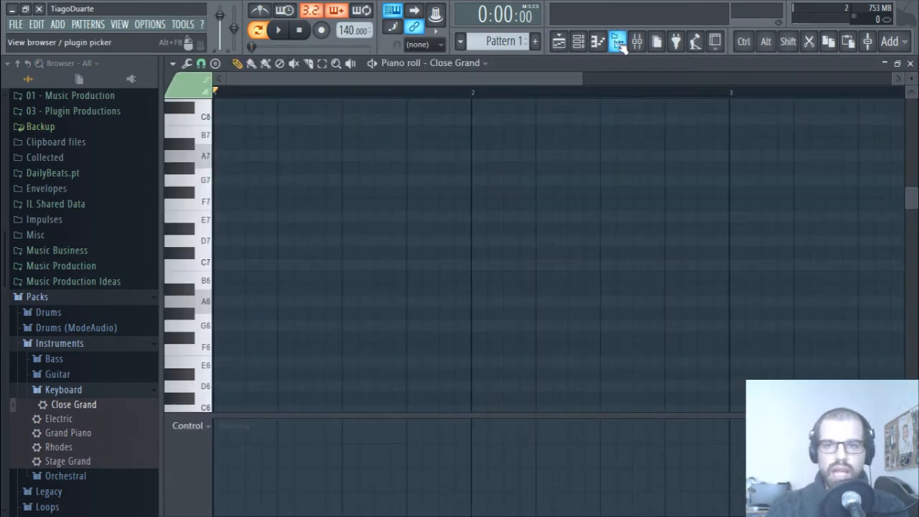
click(617, 41)
scroll(304, 277, up, 4)
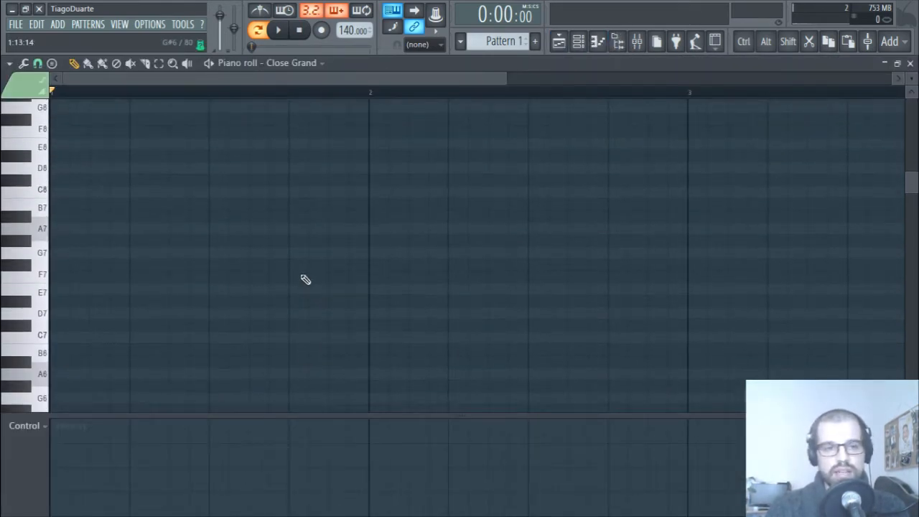
Set the piano roll's scale highlighting to root note C with the Major scale
click(9, 63)
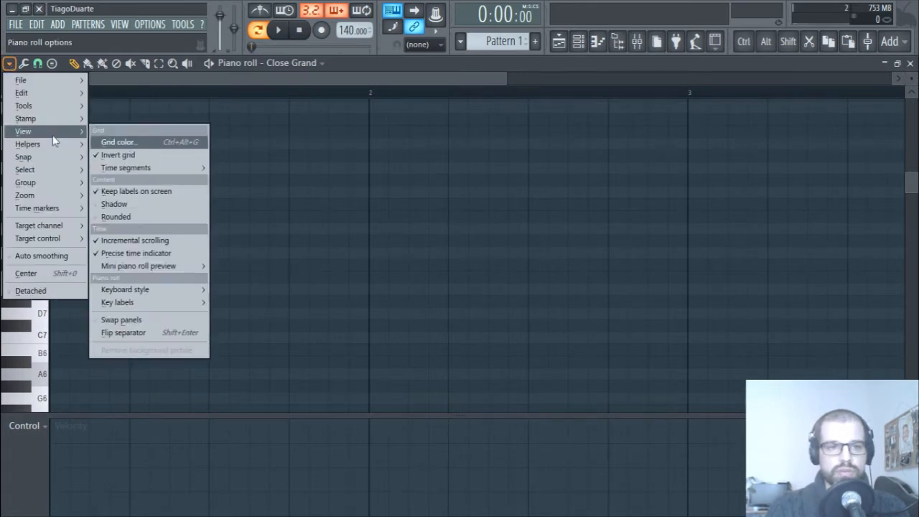
mouse_move(83, 146)
mouse_move(141, 158)
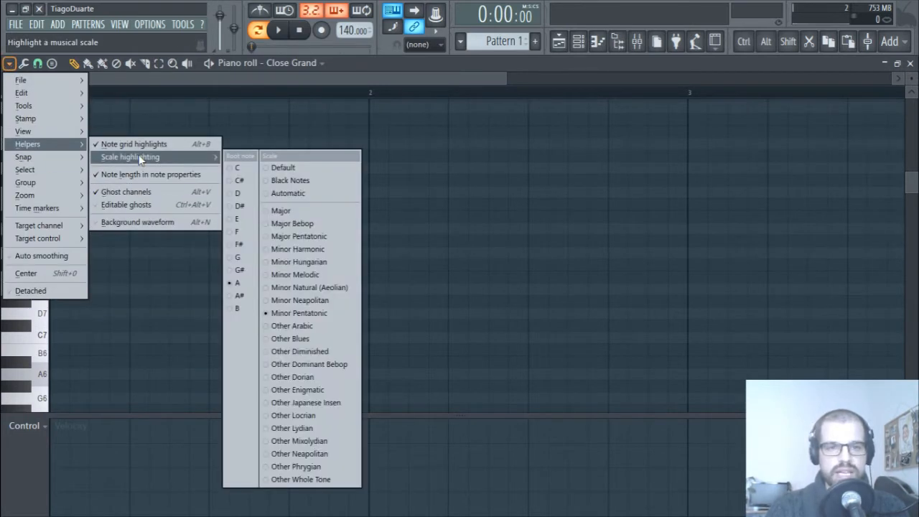
click(243, 170)
click(9, 63)
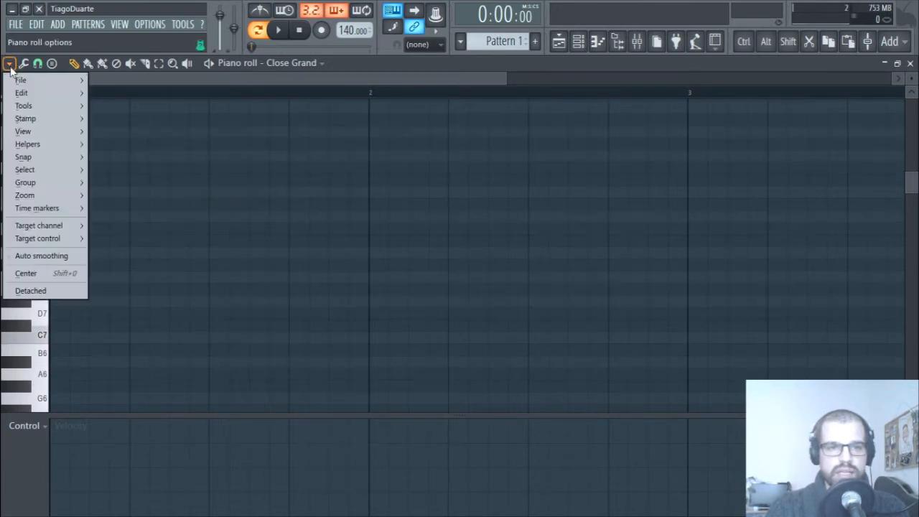
mouse_move(43, 151)
mouse_move(124, 153)
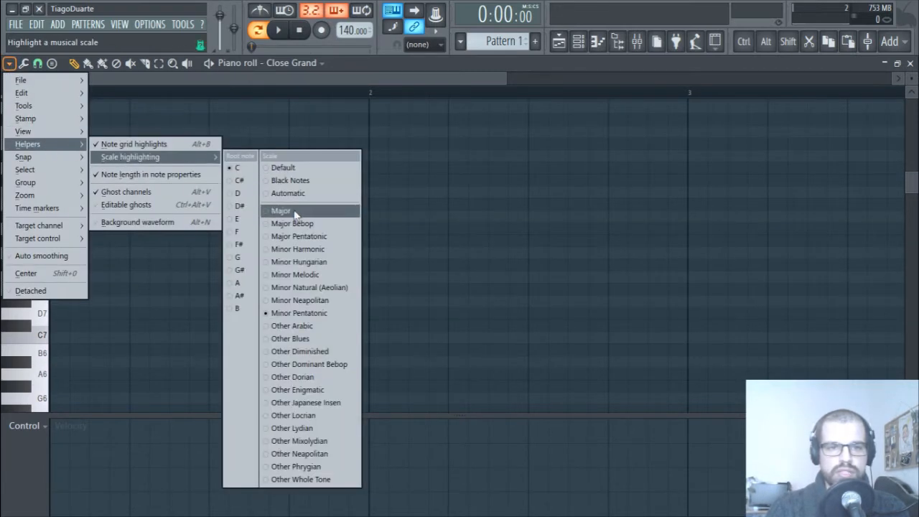
click(297, 211)
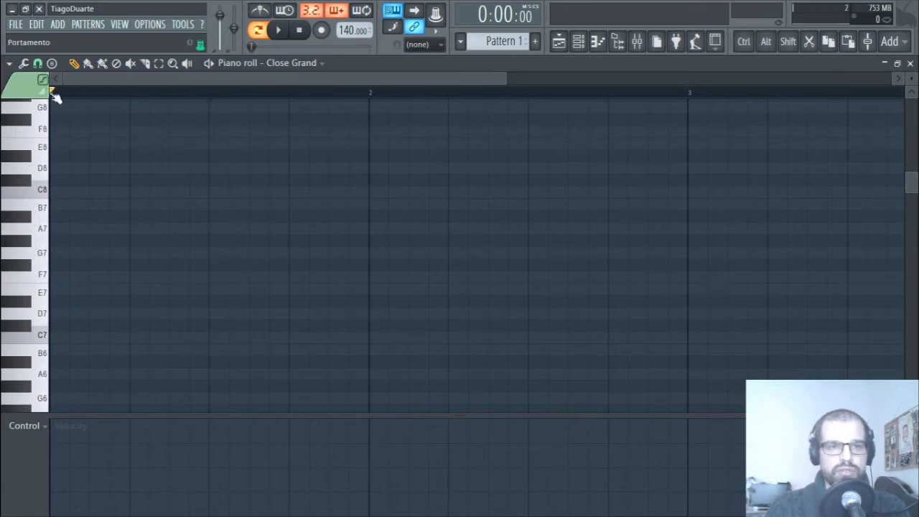
double_click(437, 64)
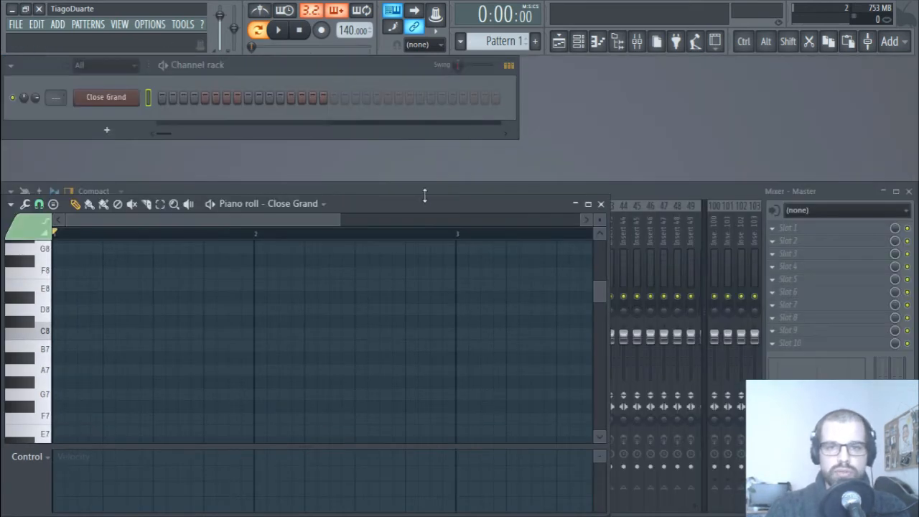
drag(423, 206, 631, 160)
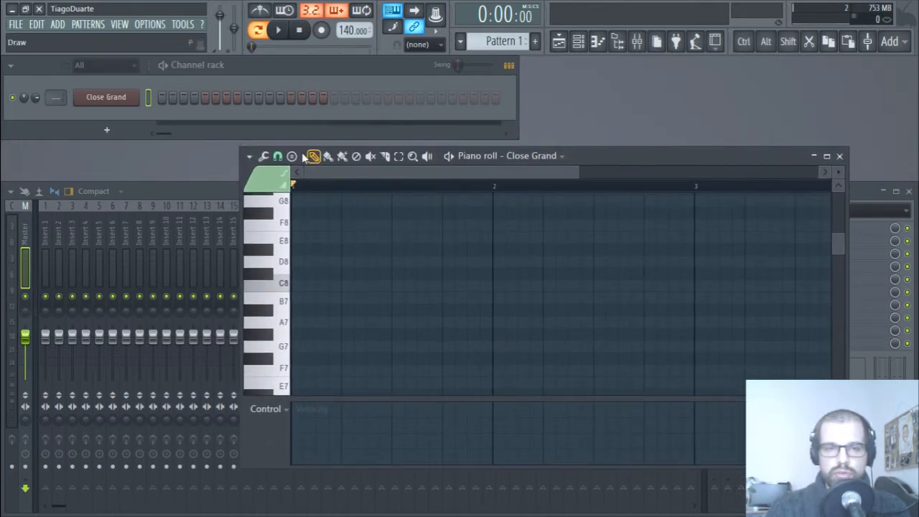
click(249, 157)
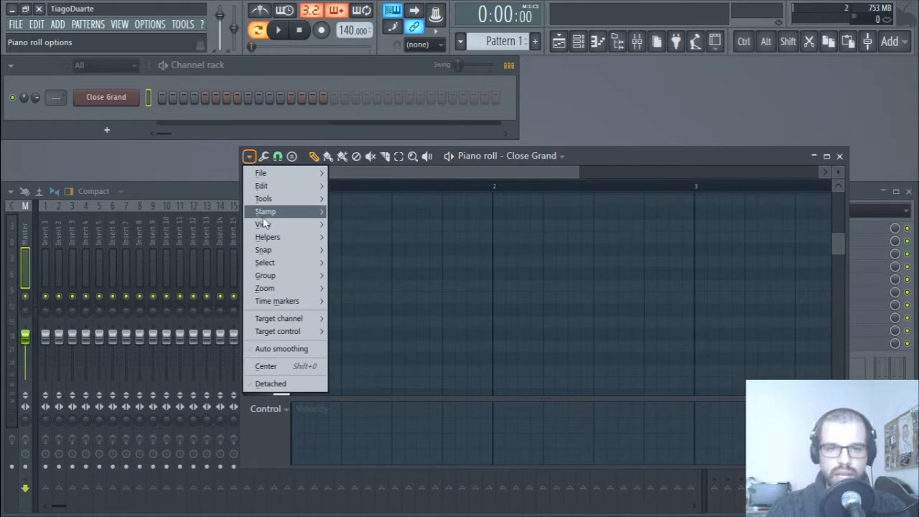
mouse_move(267, 227)
mouse_move(261, 185)
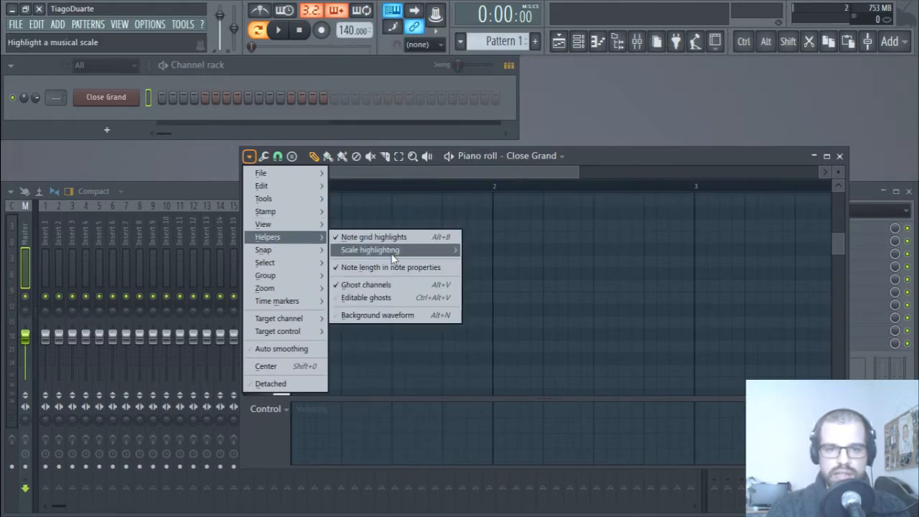
click(90, 26)
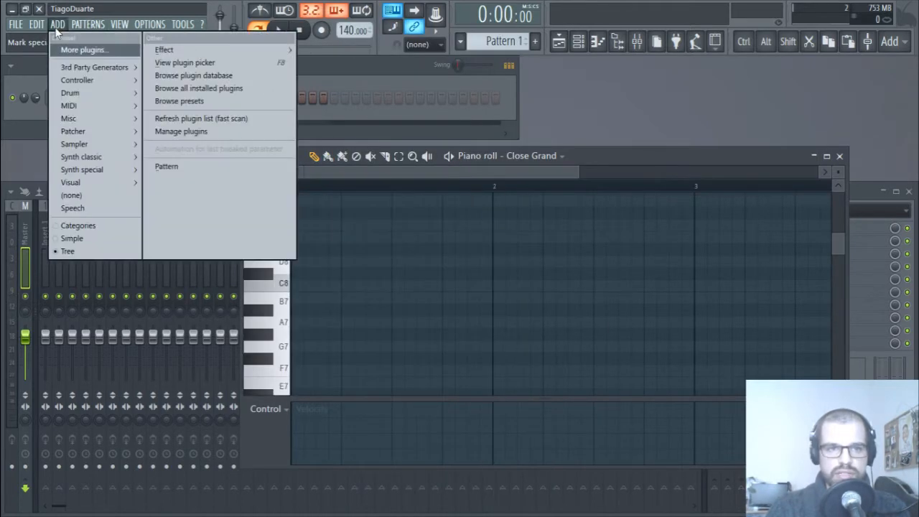
click(90, 26)
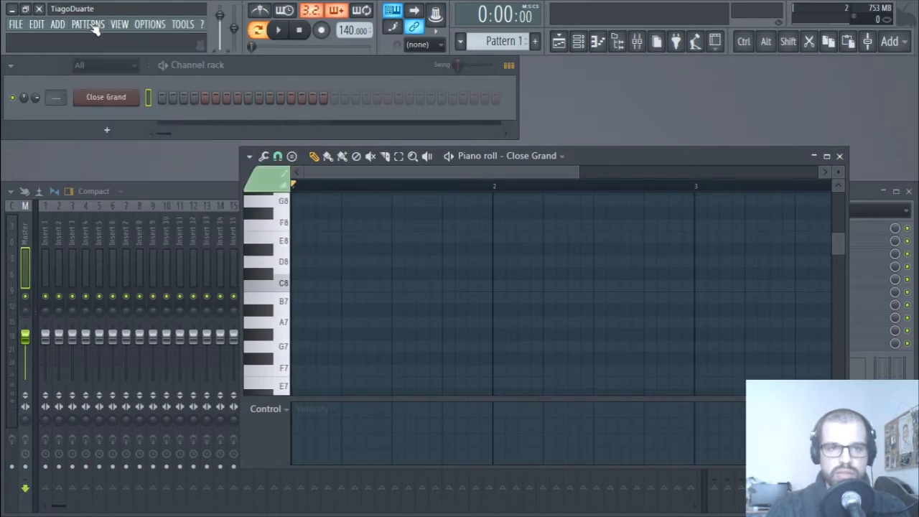
click(249, 157)
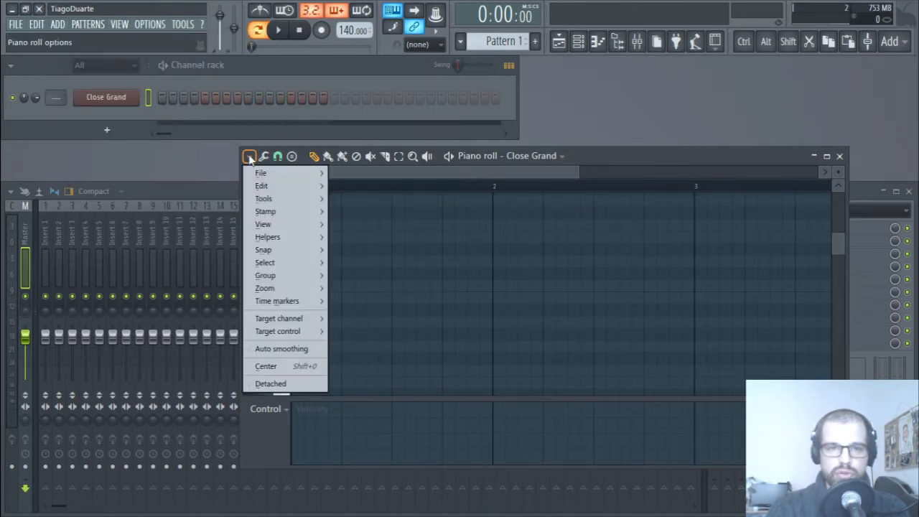
click(629, 149)
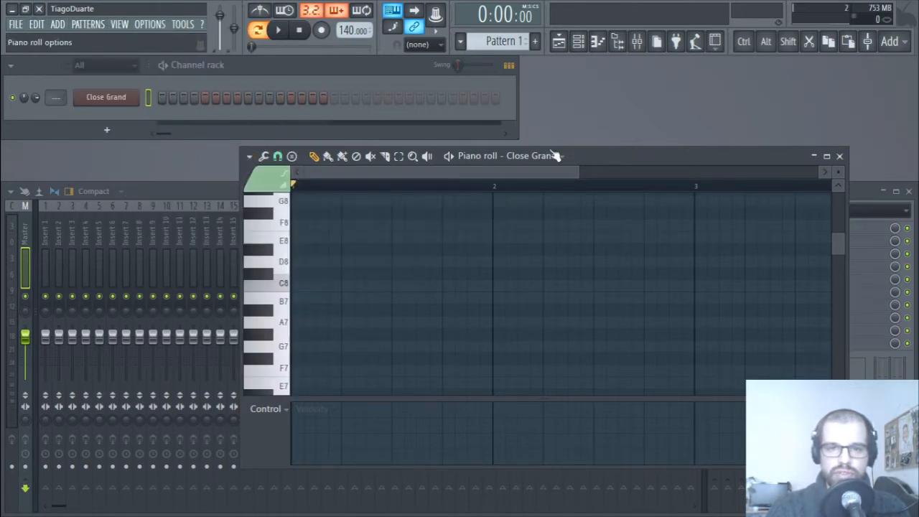
double_click(636, 158)
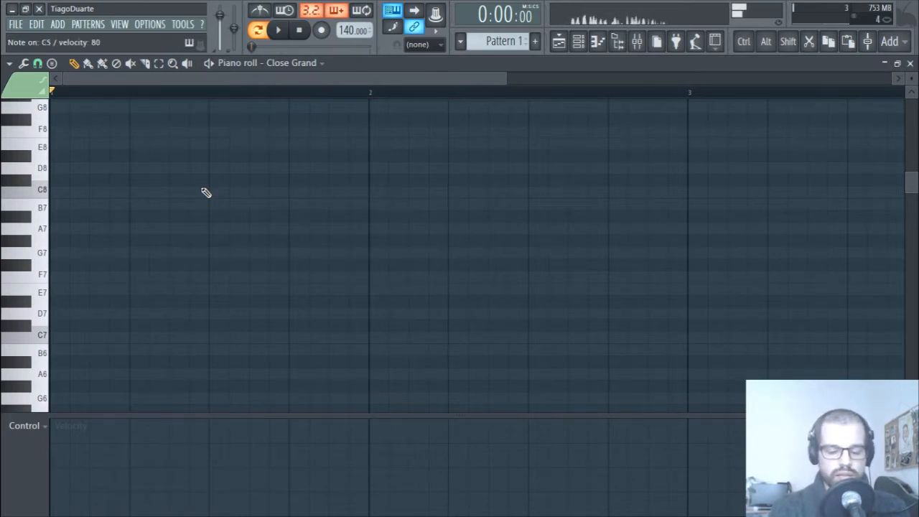
Dump the score log of the played chords into the selected pattern around the C4 to D5 range
scroll(211, 259, down, 4)
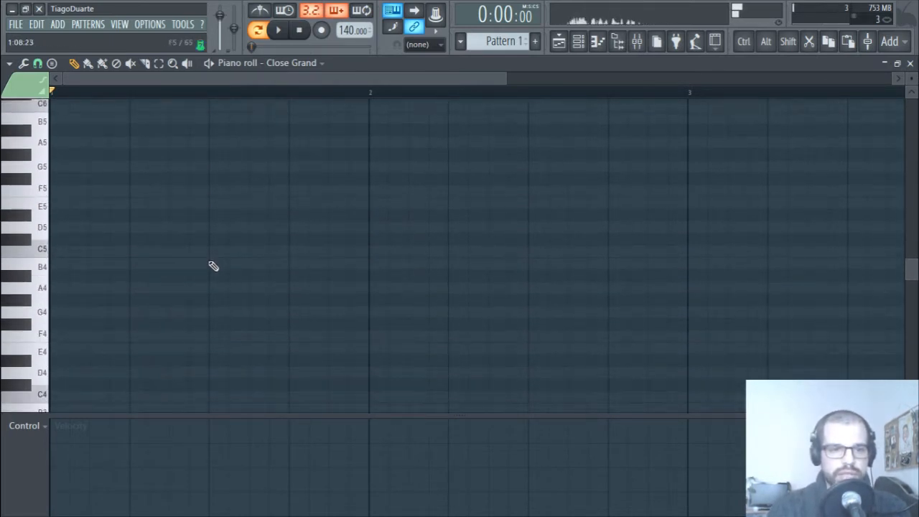
scroll(213, 266, down, 1)
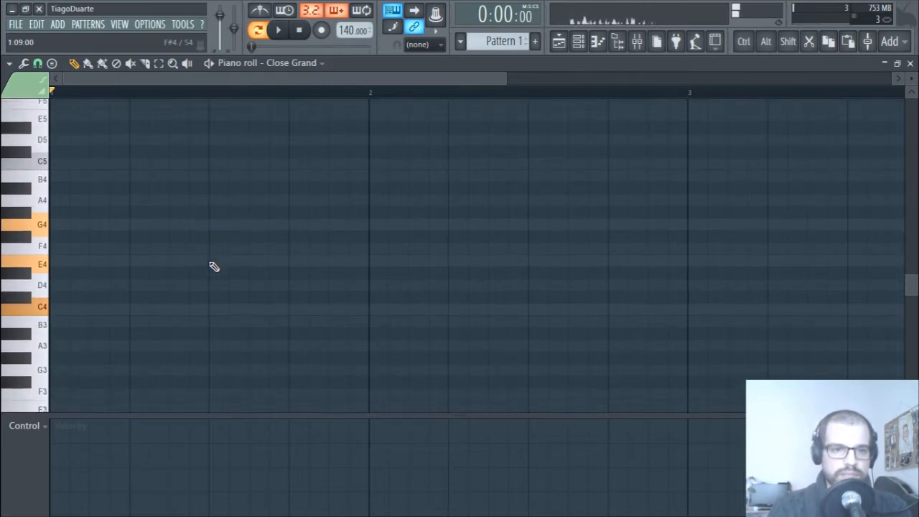
scroll(213, 266, up, 2)
scroll(213, 266, down, 1)
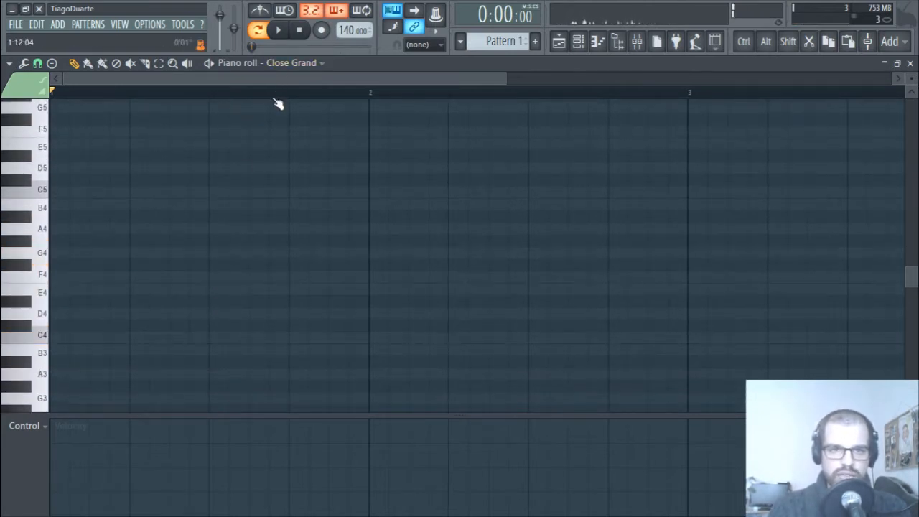
scroll(279, 104, down, 3)
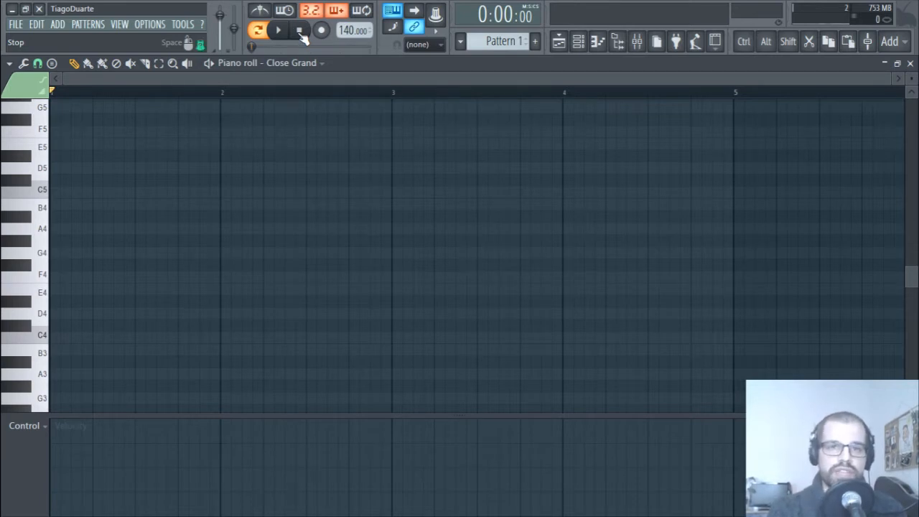
click(183, 25)
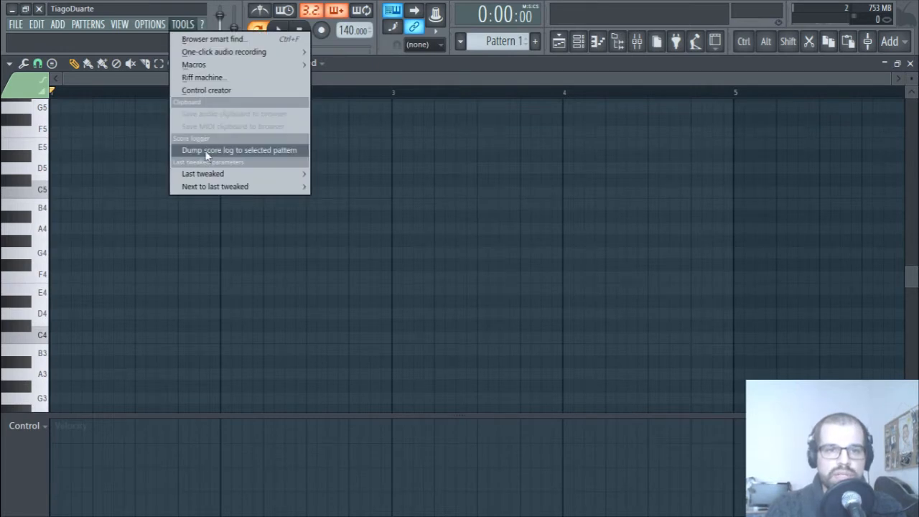
click(264, 154)
ctrl+scroll(307, 251, down, 4)
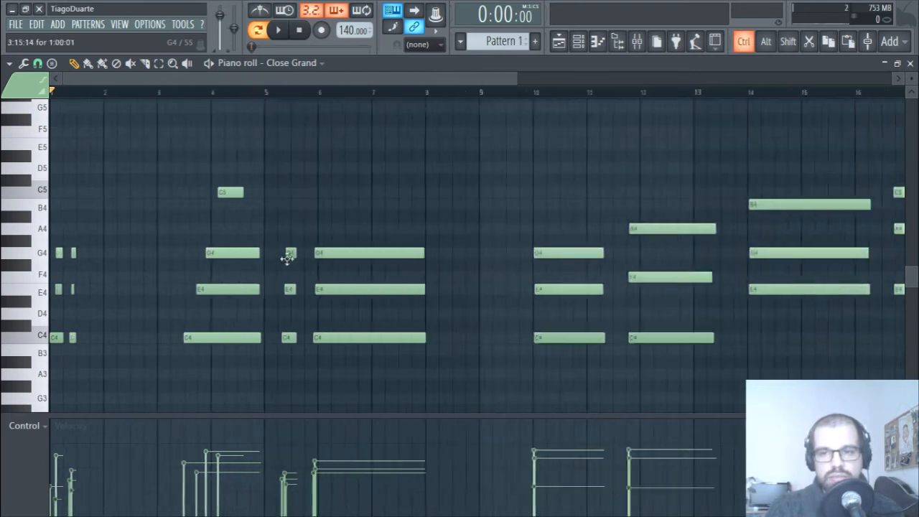
ctrl+scroll(287, 258, down, 4)
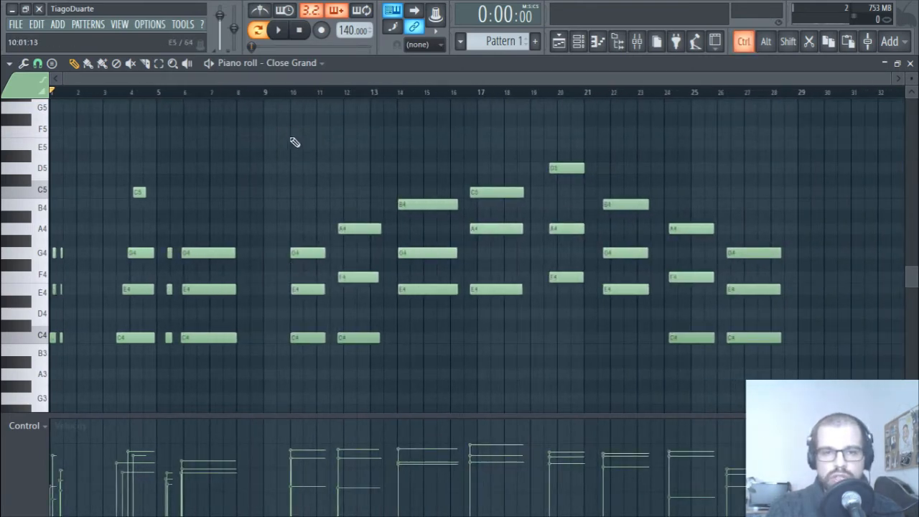
Delete all the stray notes located before bar 9, keeping the chord progression that starts at bar 10
mouse_move(290, 128)
ctrl+mouse_down()
mouse_move(816, 387)
mouse_move(290, 128)
ctrl+mouse_up()
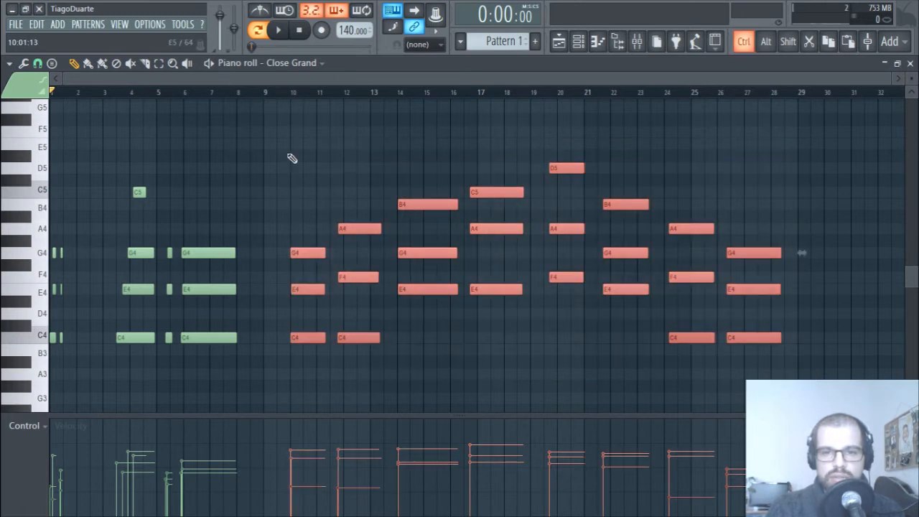
click(289, 148)
ctrl+drag(253, 355, 50, 142)
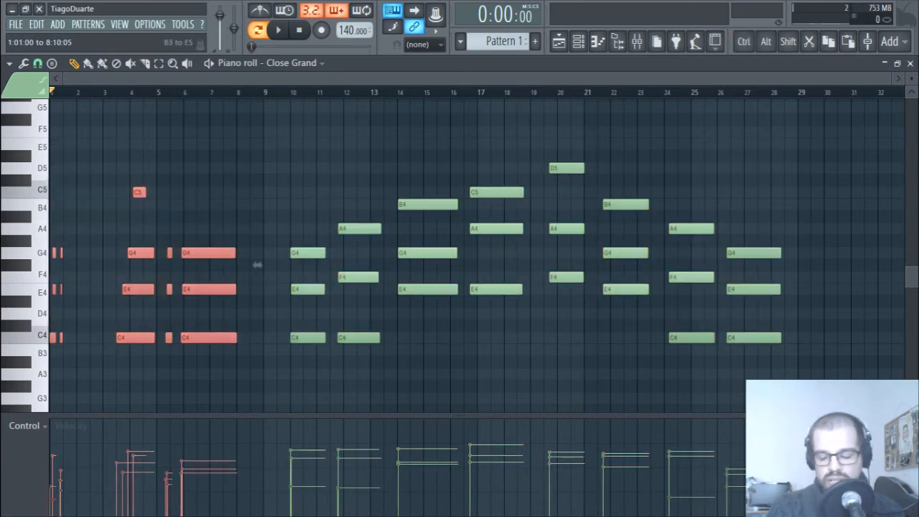
key(Delete)
Move the whole remaining chord progression to start at bar 1 and clear the note selection
ctrl+drag(175, 139, 802, 253)
drag(304, 338, 63, 338)
scroll(127, 381, up, 4)
scroll(129, 381, down, 3)
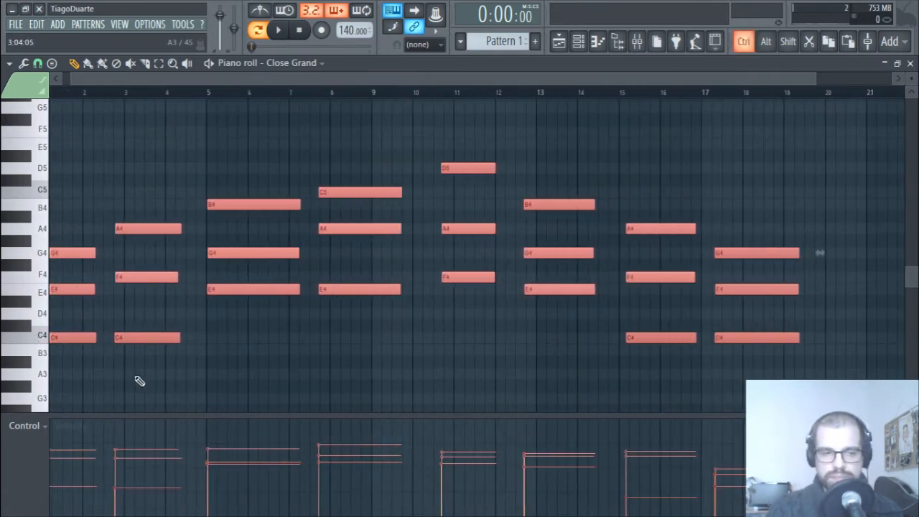
drag(217, 373, 354, 389)
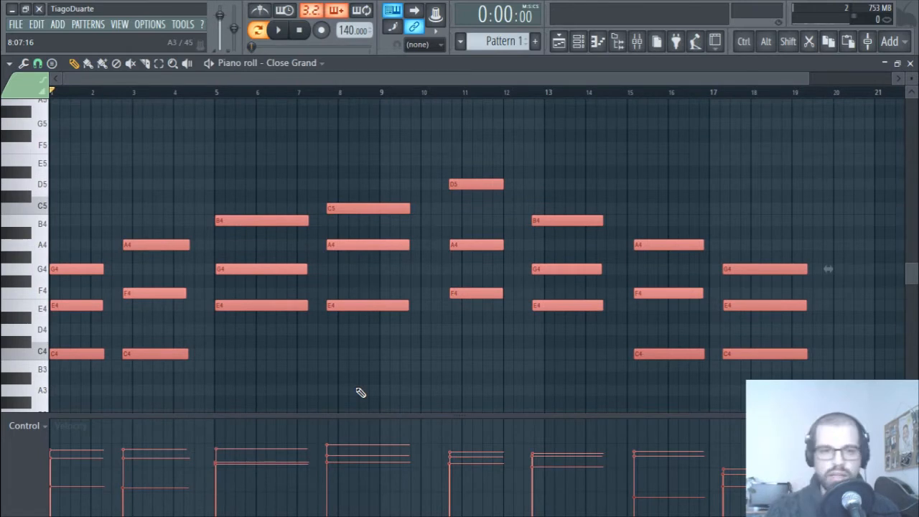
right_click(311, 364)
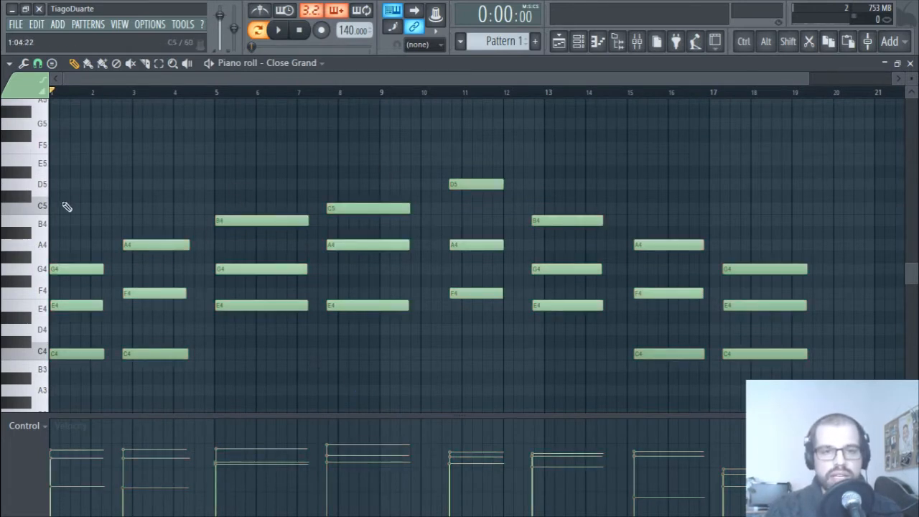
Examine the start timing of the individual notes in the second and third chords
drag(139, 186, 188, 369)
drag(262, 158, 294, 373)
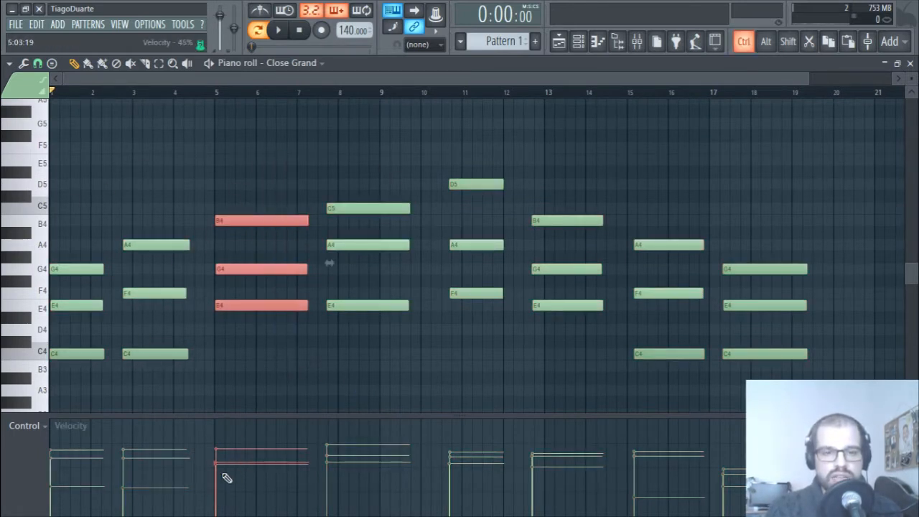
scroll(138, 492, up, 8)
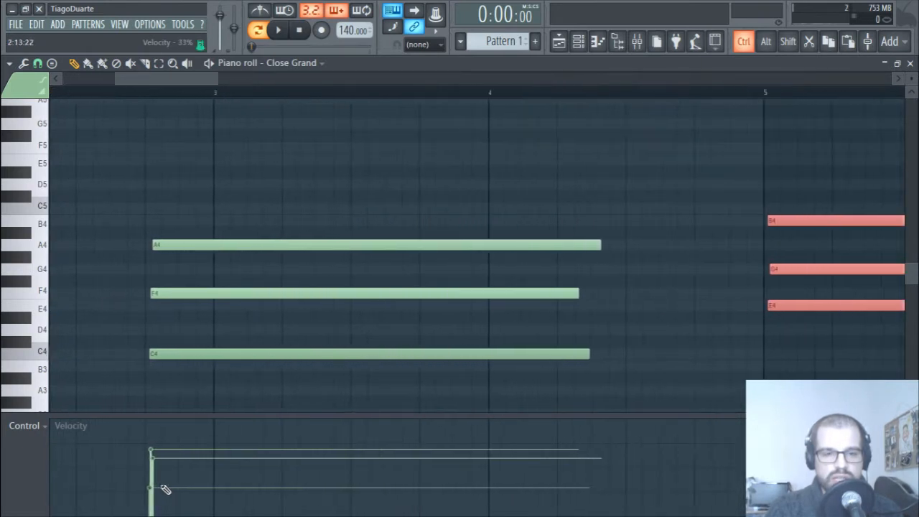
scroll(134, 487, up, 3)
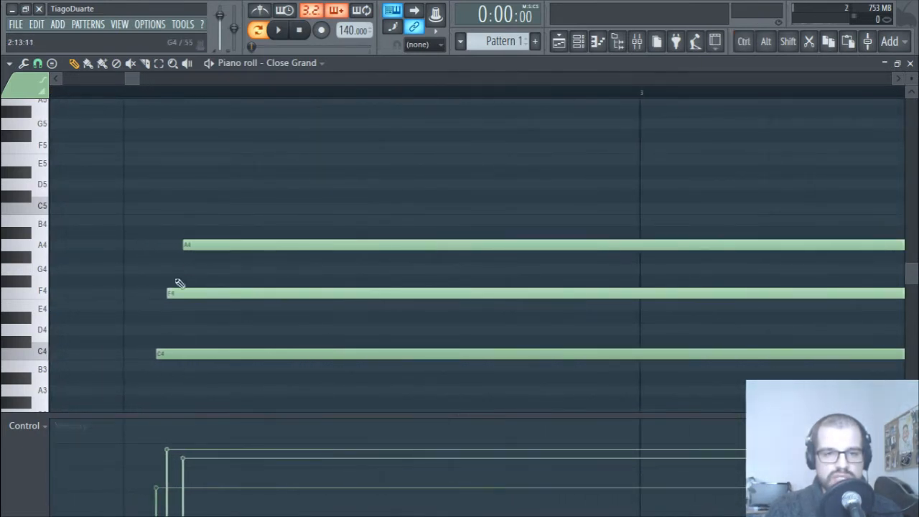
scroll(174, 379, down, 6)
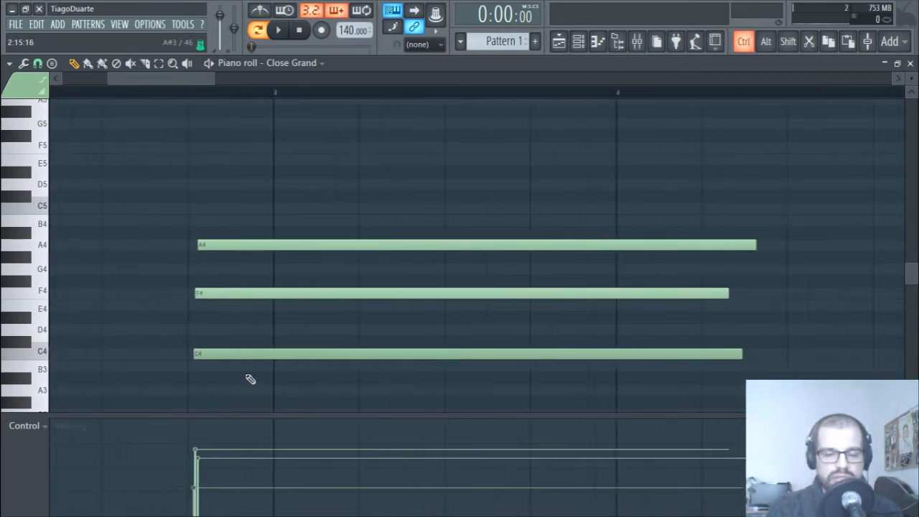
scroll(245, 367, down, 5)
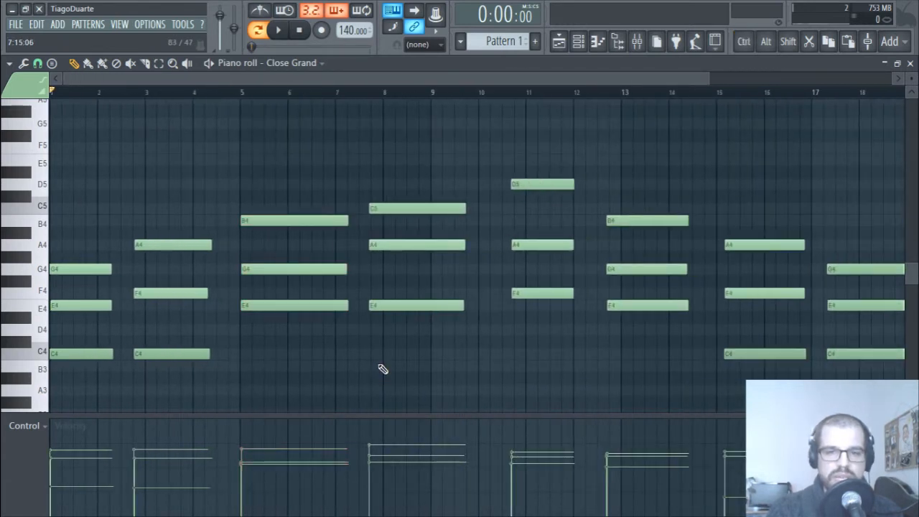
scroll(163, 308, down, 1)
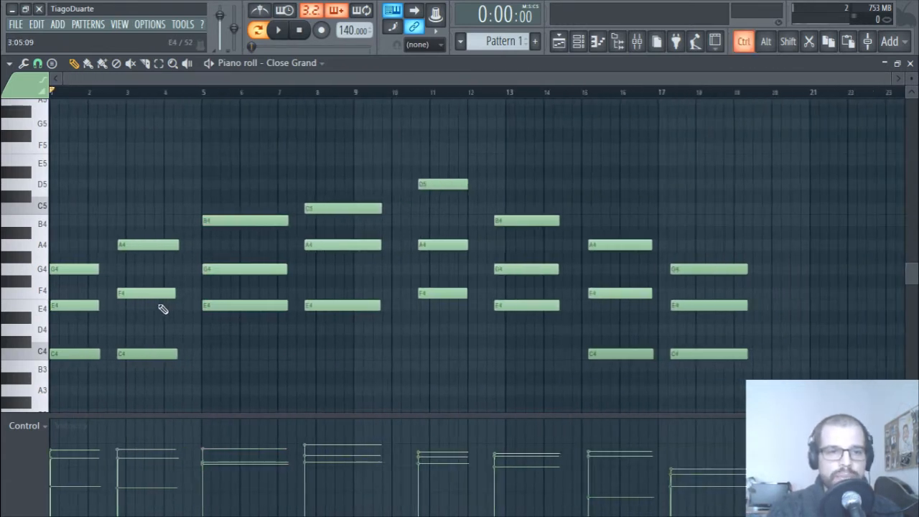
Play back the opening chords of the progression and stop
scroll(163, 309, down, 1)
key(space)
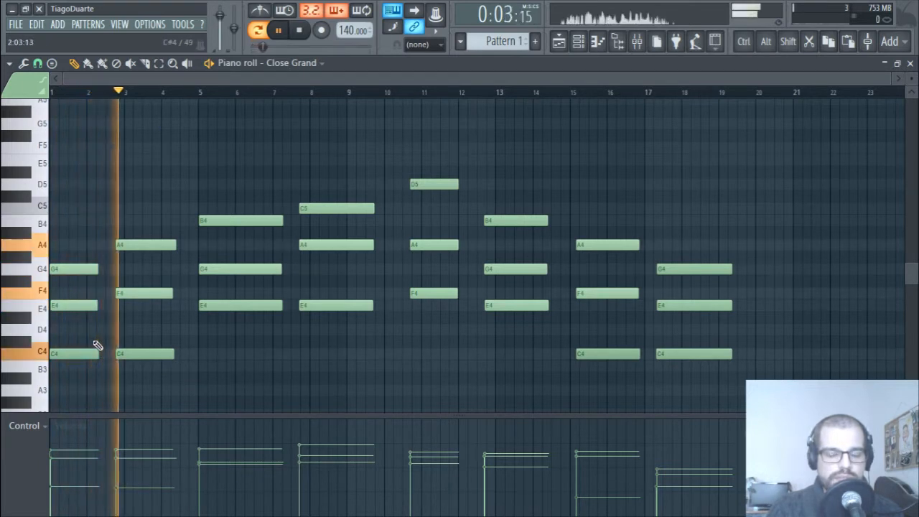
key(space)
key(ctrl)
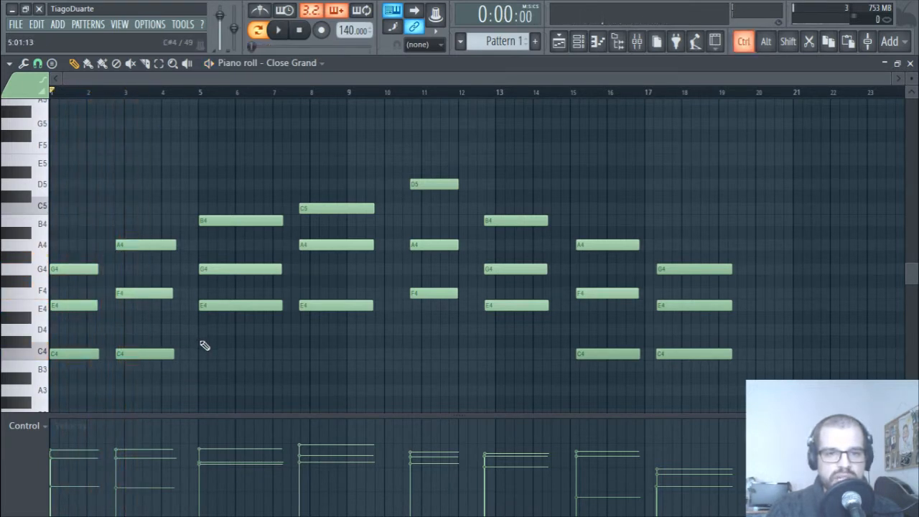
key(ctrl)
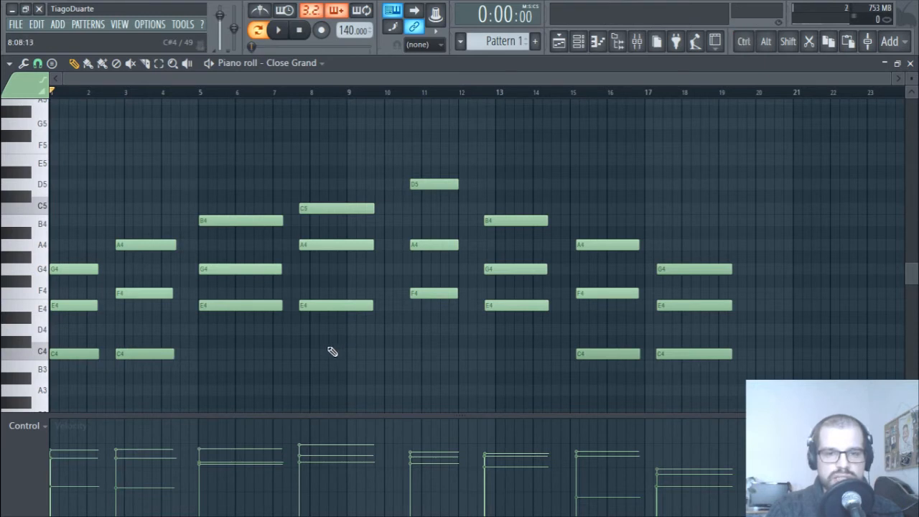
Highlight the chords between bars 10 and 19 in turn to review their spacing, and clear the selection
scroll(307, 342, up, 1)
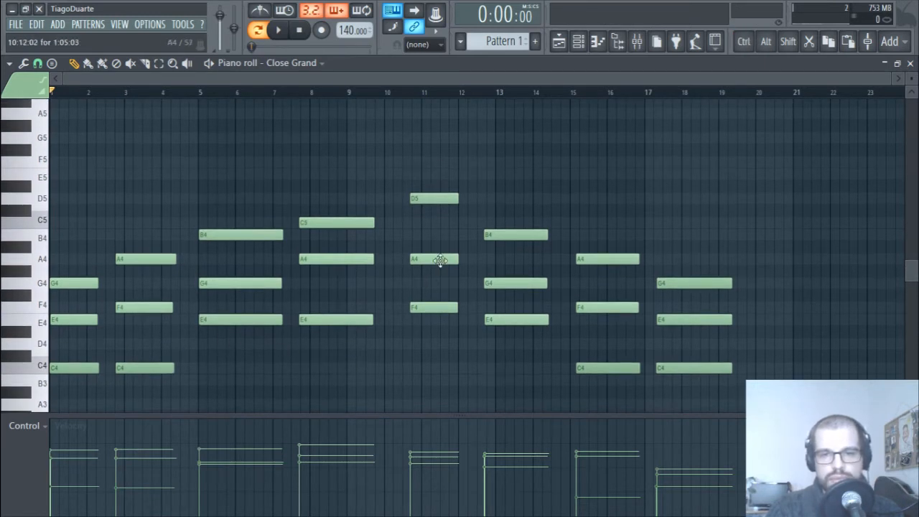
drag(441, 132, 463, 379)
drag(522, 176, 552, 365)
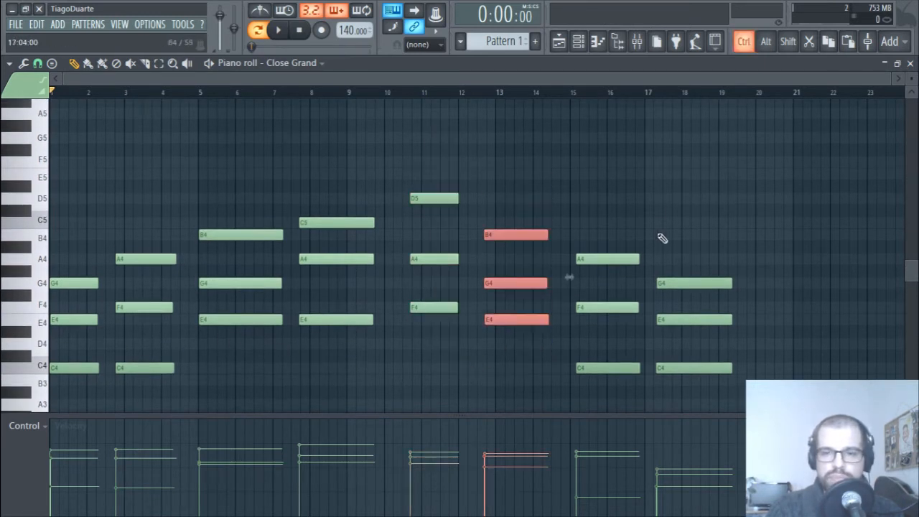
drag(633, 209, 693, 386)
ctrl+click(400, 364)
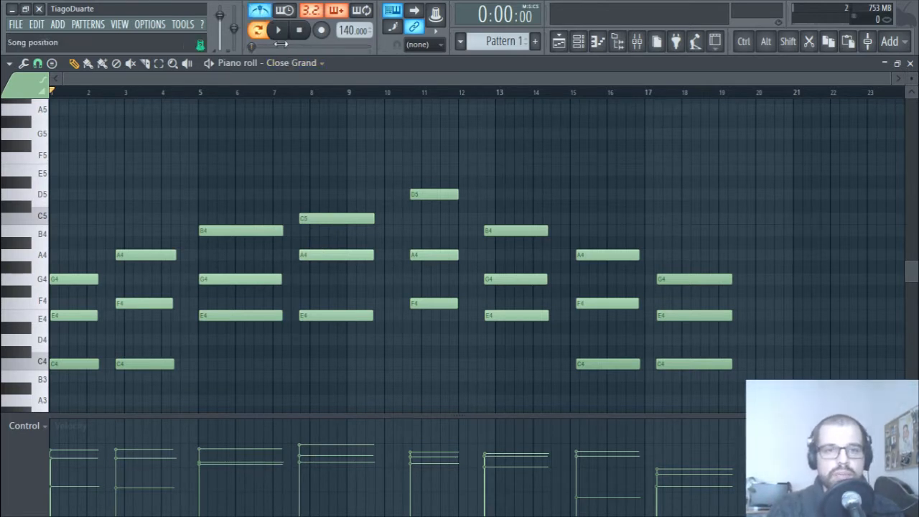
Play the start of the progression against the metronome, stop it and set the project tempo to 86 BPM
click(277, 31)
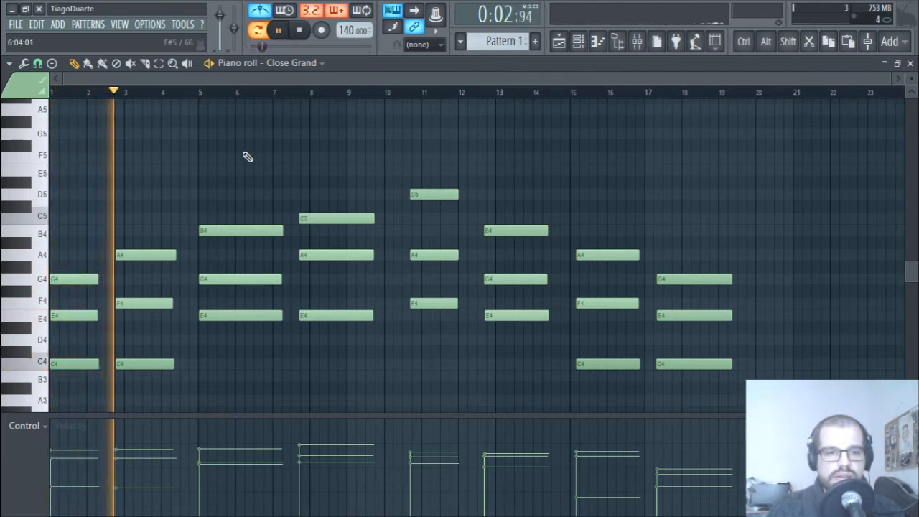
key(space)
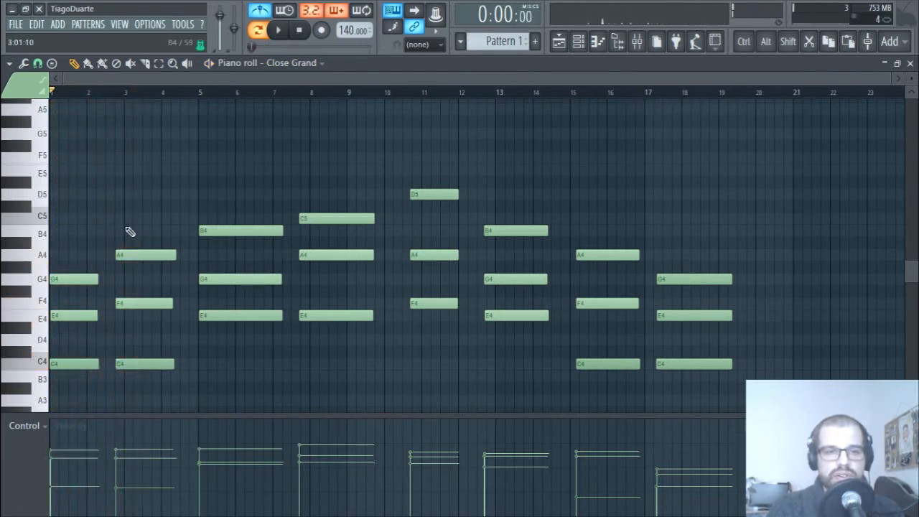
scroll(107, 226, up, 3)
drag(251, 225, 437, 232)
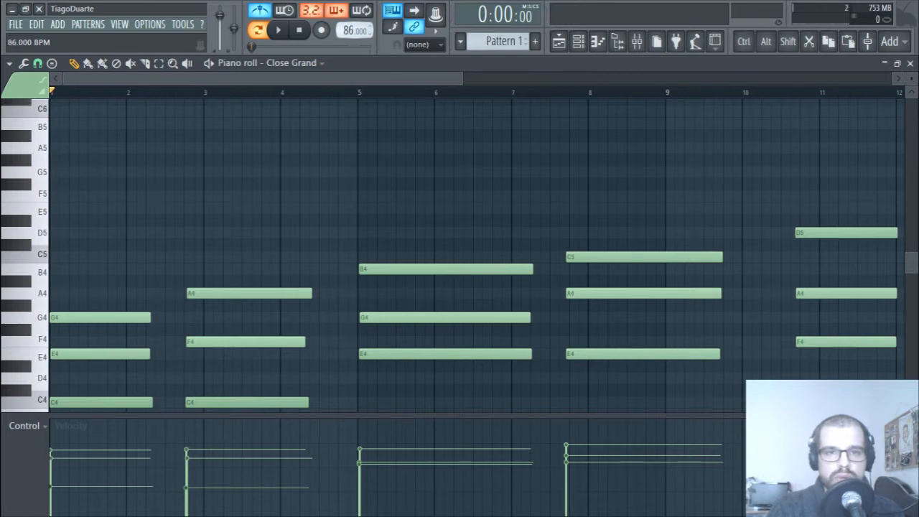
Try extending the first chord to nearly two bars and moving the second chord to start at bar 3
scroll(218, 272, down, 3)
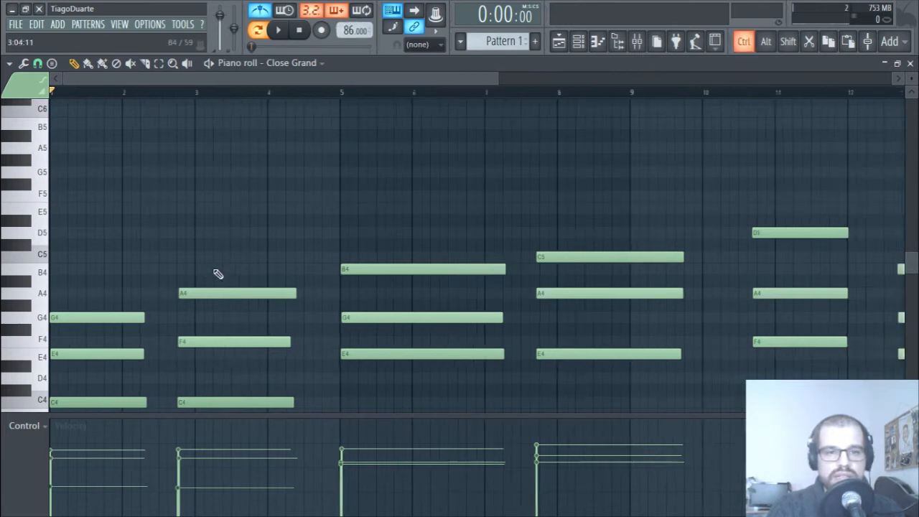
drag(181, 332, 239, 235)
drag(110, 191, 112, 323)
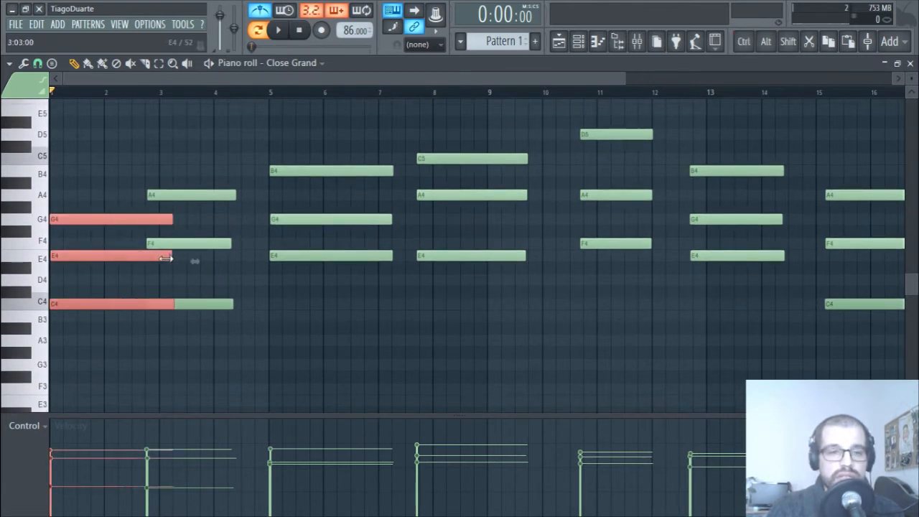
drag(194, 143, 182, 302)
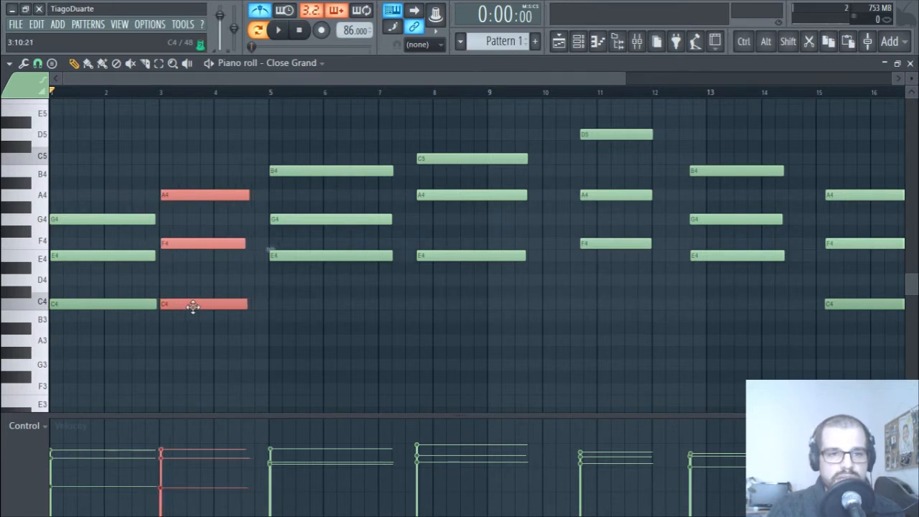
click(199, 349)
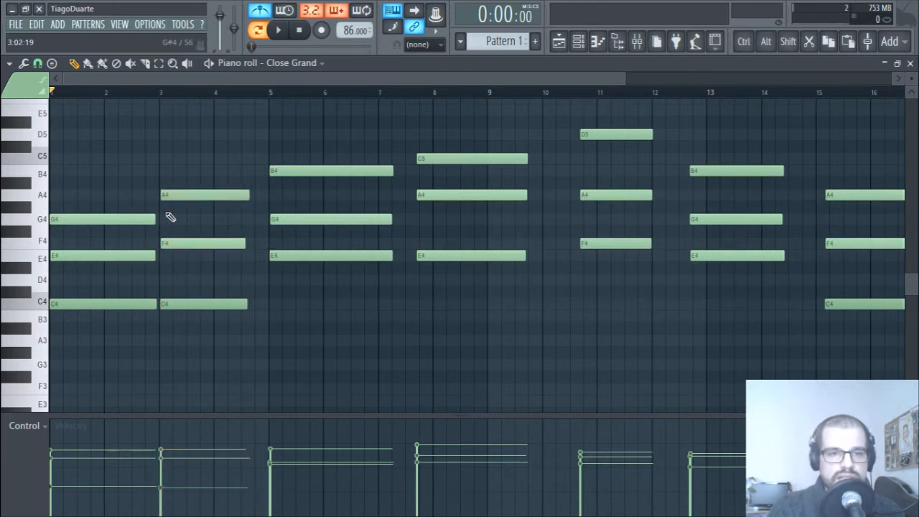
Play back the first two chords with the metronome to judge their timing
key(space)
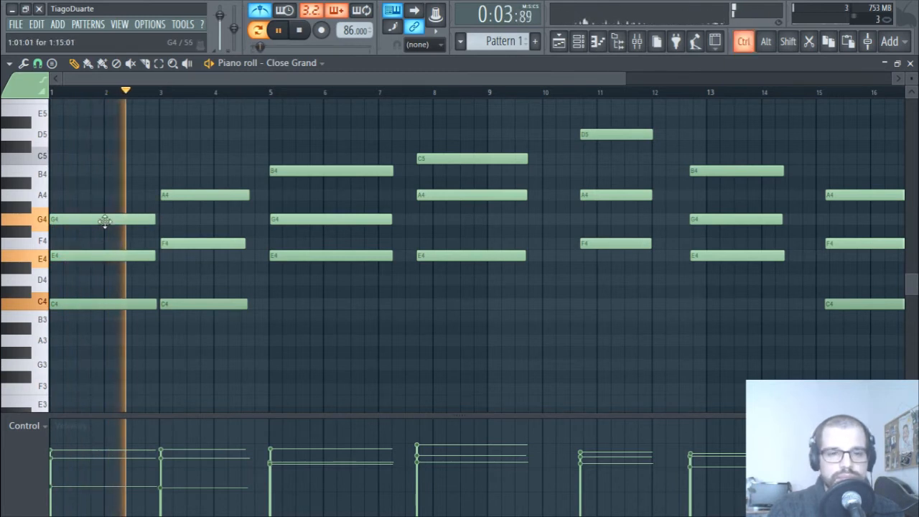
ctrl+scroll(105, 221, up, 3)
scroll(237, 287, up, 1)
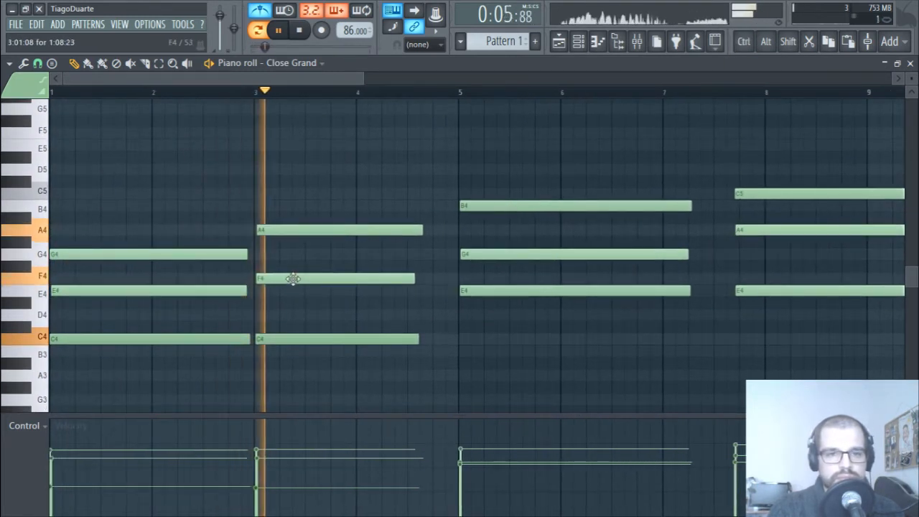
key(space)
Shorten the first chord to just under one bar and move the second chord to start at bar 2
drag(205, 203, 147, 341)
drag(338, 382, 289, 167)
drag(286, 279, 187, 278)
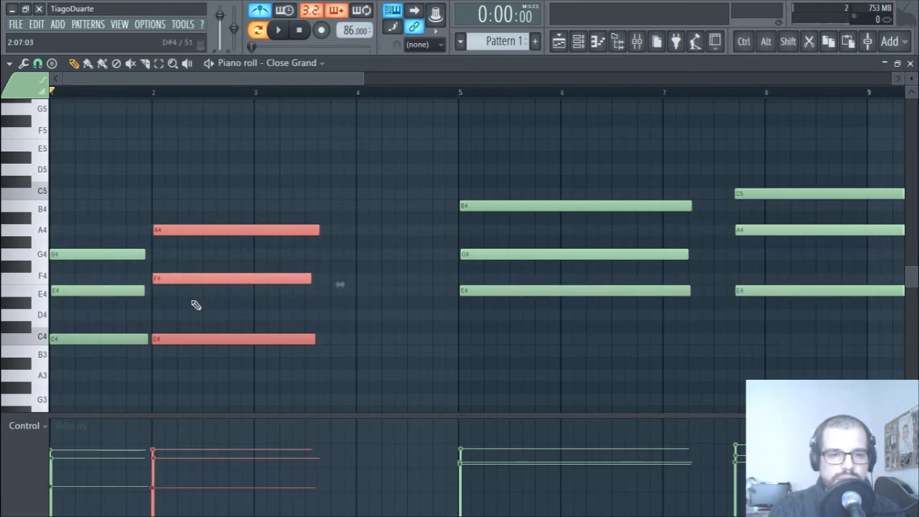
ctrl+click(198, 307)
Shorten the second chord so it ends just before bar 3 while the pattern plays, and clear the selection
key(space)
drag(370, 392, 204, 176)
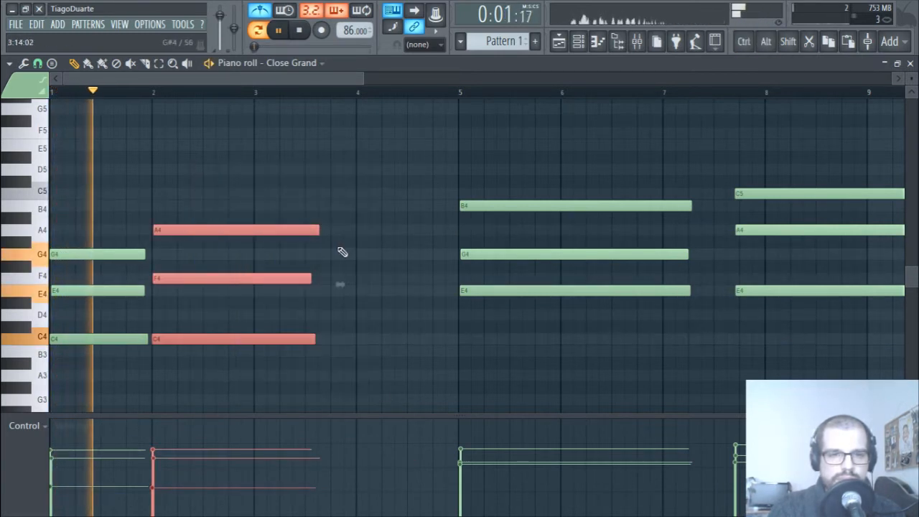
drag(319, 231, 250, 229)
ctrl+click(334, 294)
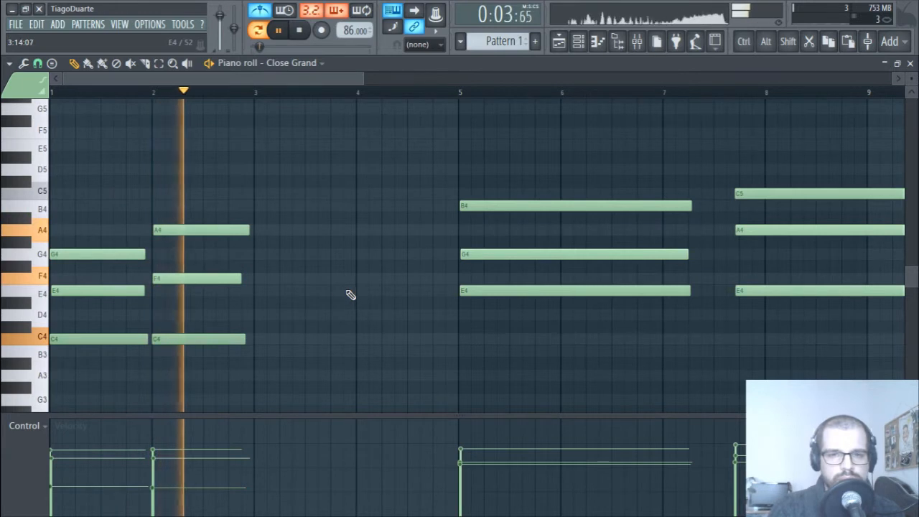
Stop playback and move the third and fourth chords together so that the third chord starts at bar 3
drag(486, 130, 598, 368)
key(space)
drag(510, 152, 767, 355)
drag(591, 288, 388, 296)
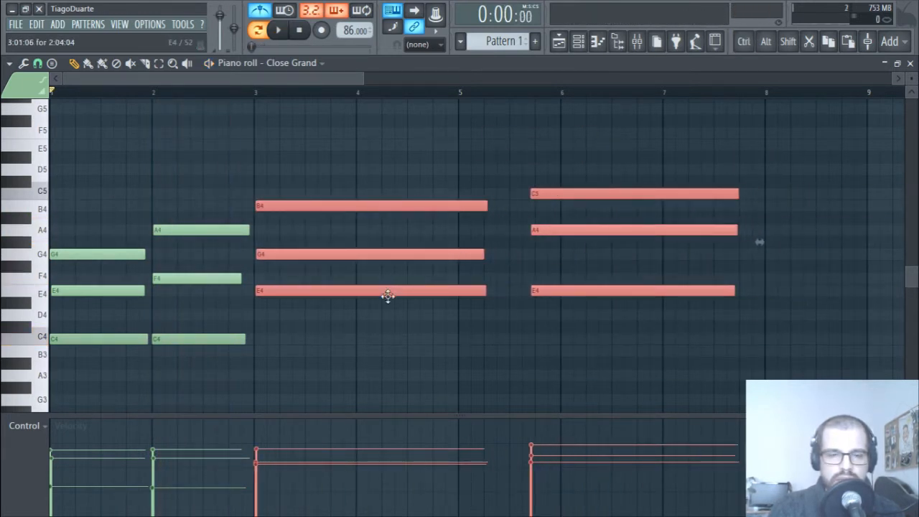
ctrl+click(391, 346)
Fine-adjust the third chord's start onto the bar 3 line and shorten it to end just before bar 4
drag(442, 358, 352, 191)
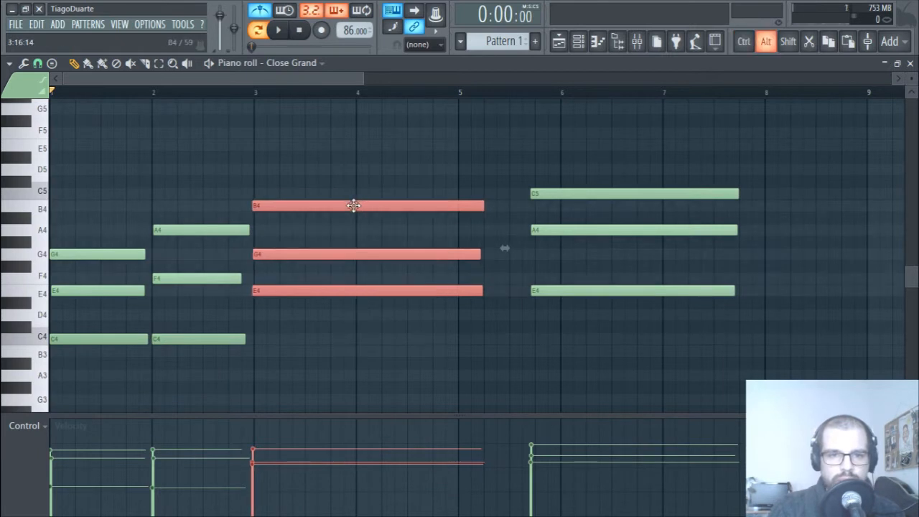
scroll(267, 288, up, 5)
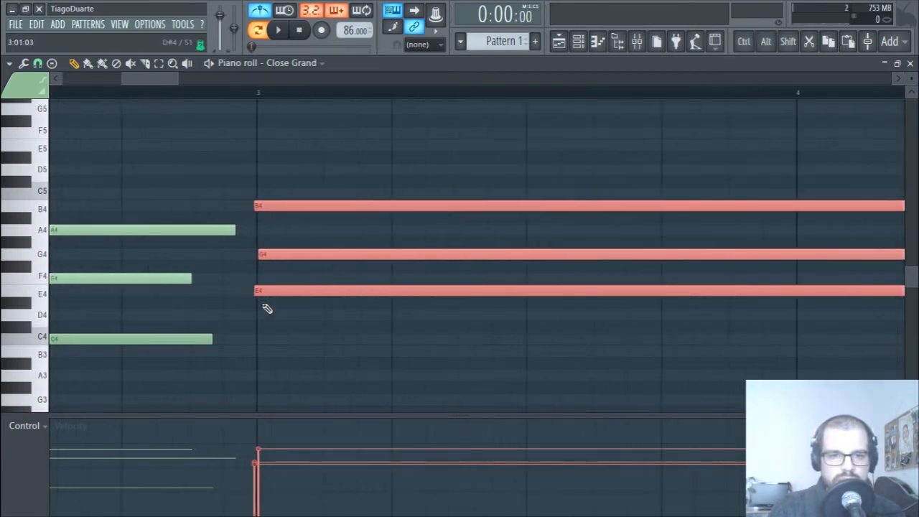
scroll(265, 290, down, 5)
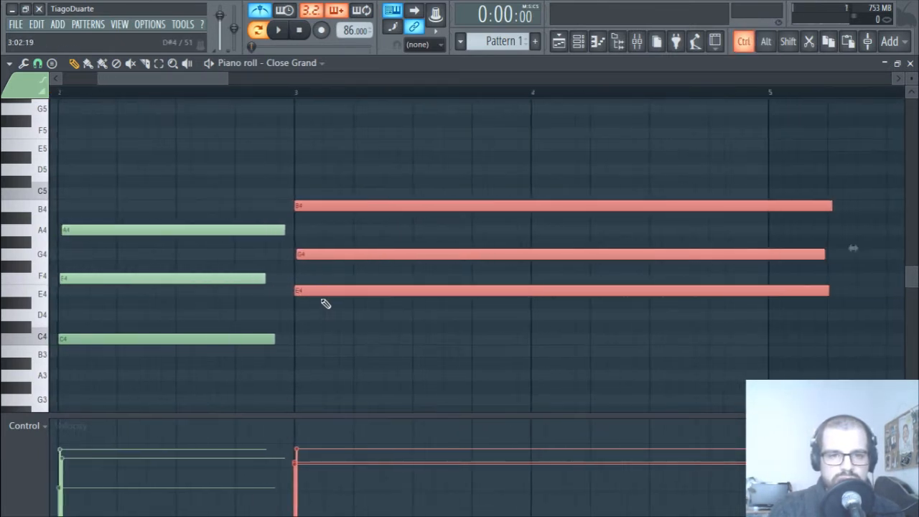
right_click(392, 367)
drag(563, 154, 286, 345)
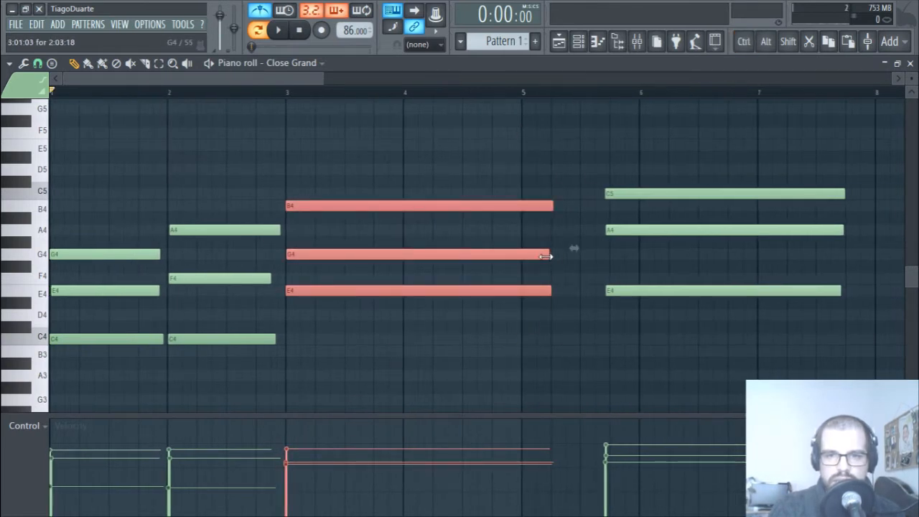
drag(546, 256, 406, 259)
Move the fourth chord to start at bar 4 and shorten it to end just before bar 5
drag(672, 127, 671, 333)
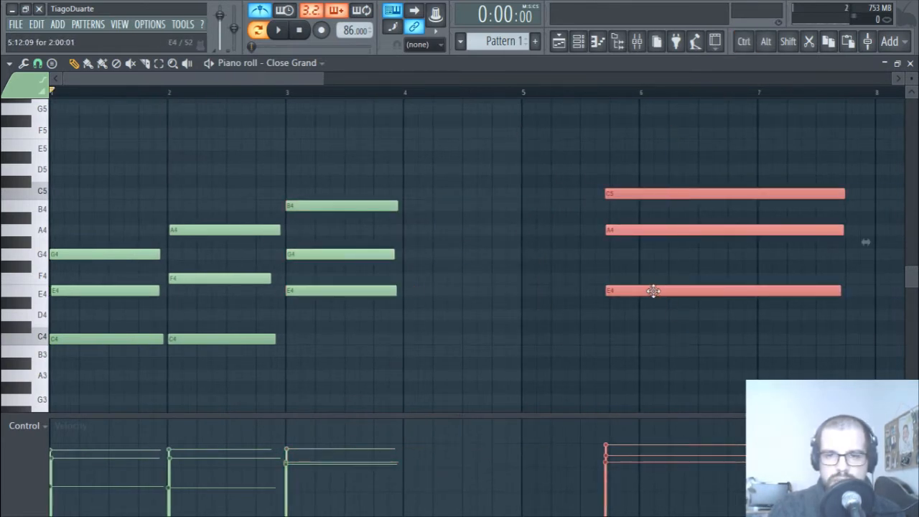
drag(654, 291, 456, 287)
scroll(394, 310, up, 3)
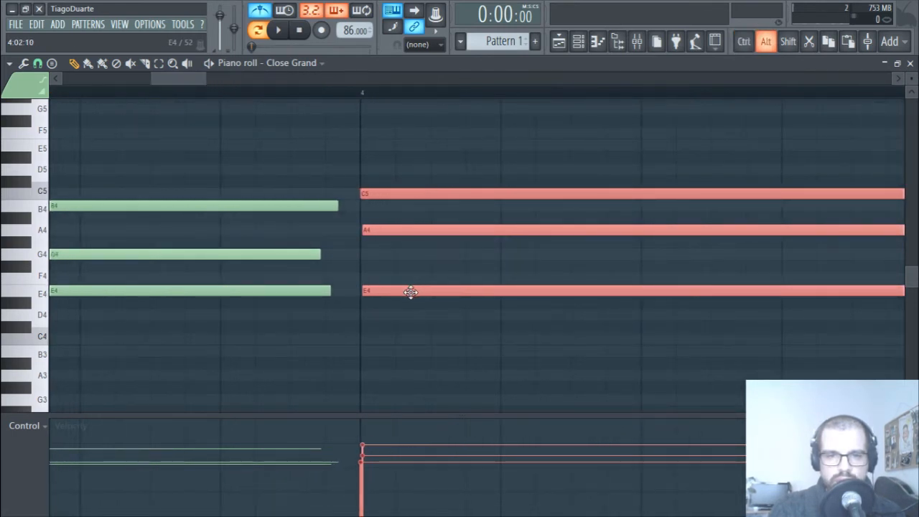
scroll(411, 293, down, 4)
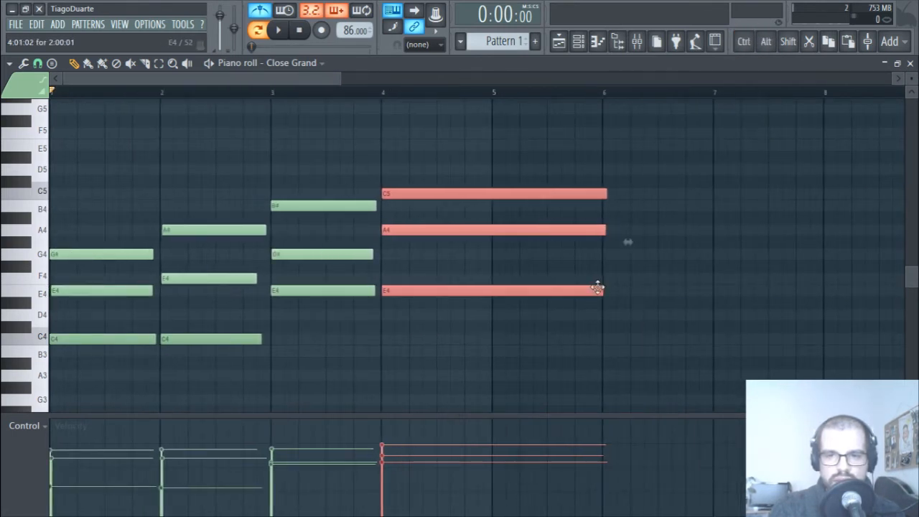
drag(598, 289, 518, 293)
click(494, 346)
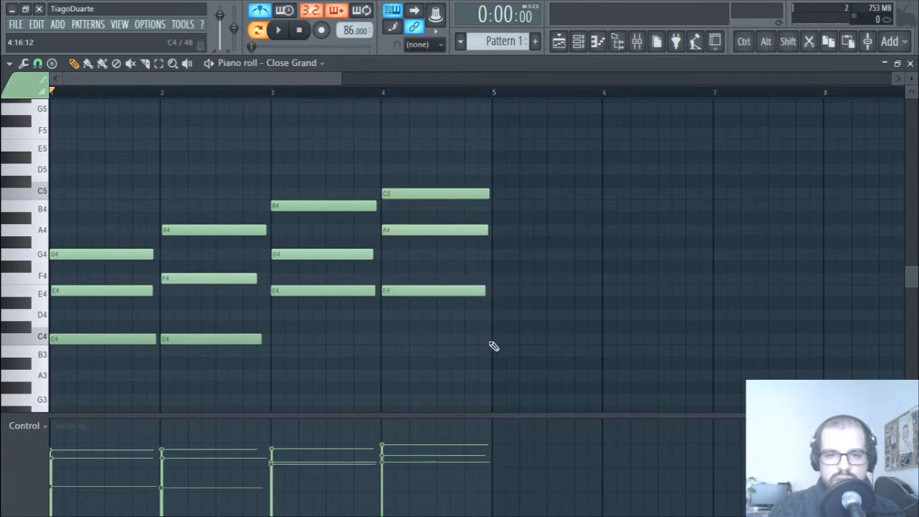
Start playback and move the four remaining recorded chords together so that the fifth chord starts just after bar 5
key(space)
scroll(485, 349, down, 5)
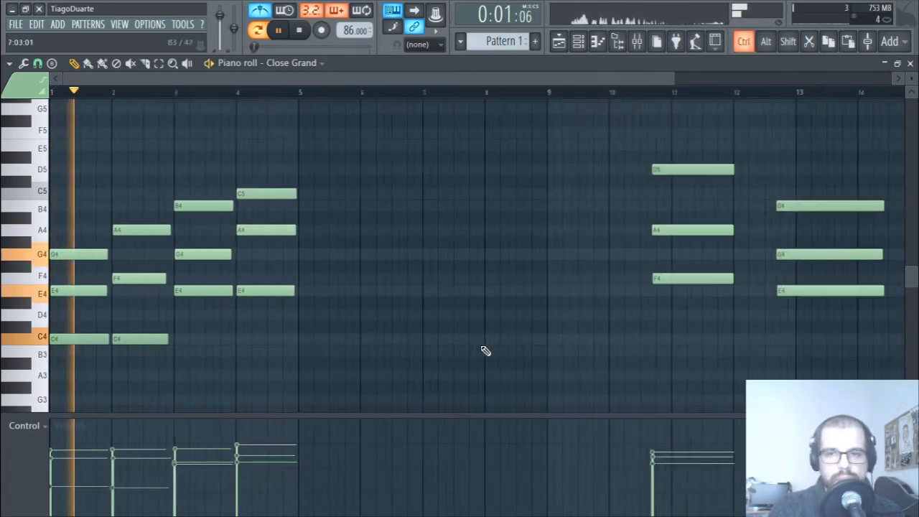
drag(371, 117, 711, 365)
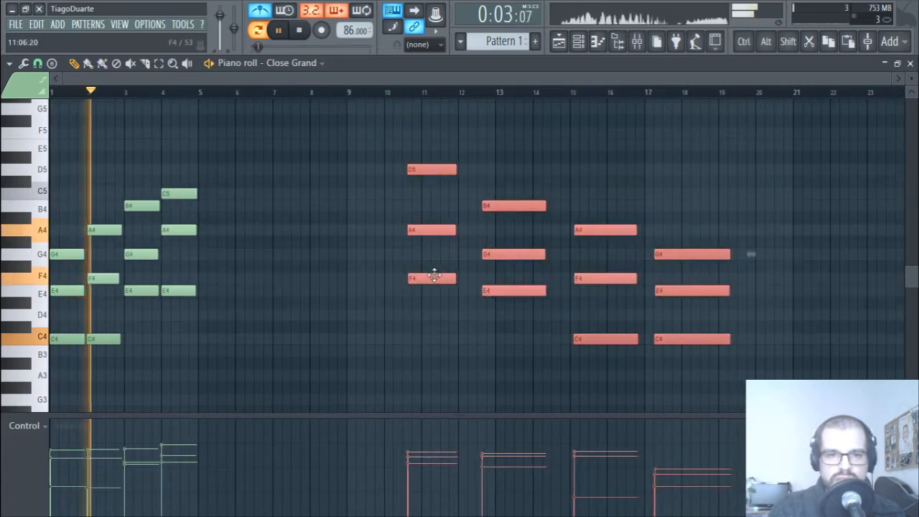
drag(433, 277, 232, 277)
click(153, 329)
scroll(154, 335, up, 4)
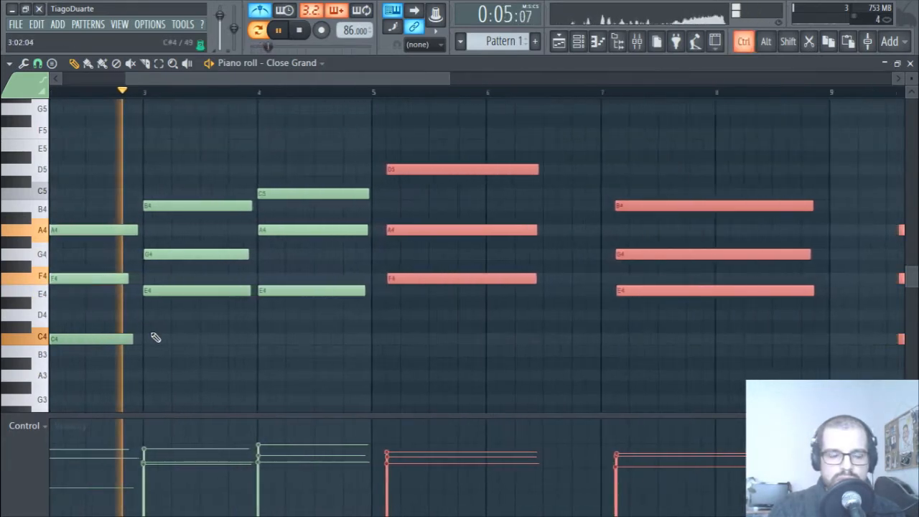
Clear the note selection and set a time selection over bars 1 to 4 to loop them during playback
scroll(359, 359, left, 3)
drag(613, 94, 263, 175)
click(311, 172)
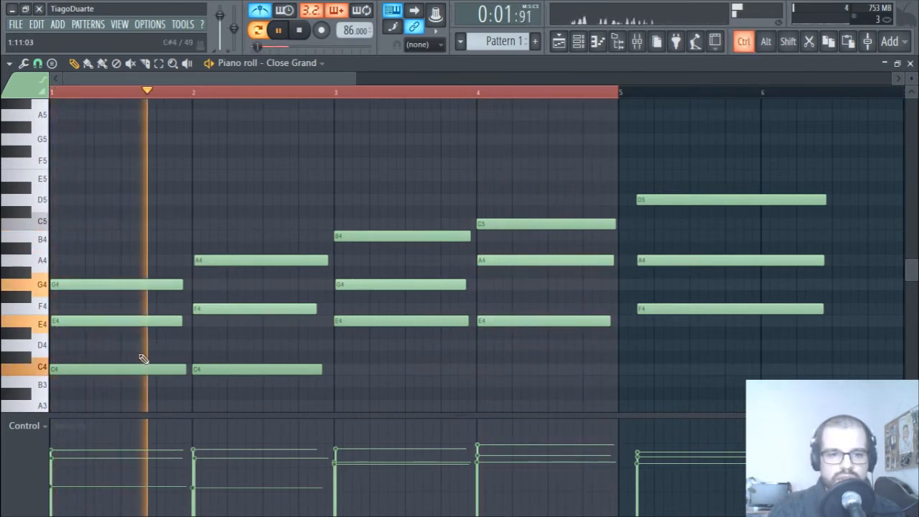
Raise the velocity of the C4 notes in the first and second chords, one after the other, and clear the selection
drag(144, 359, 123, 410)
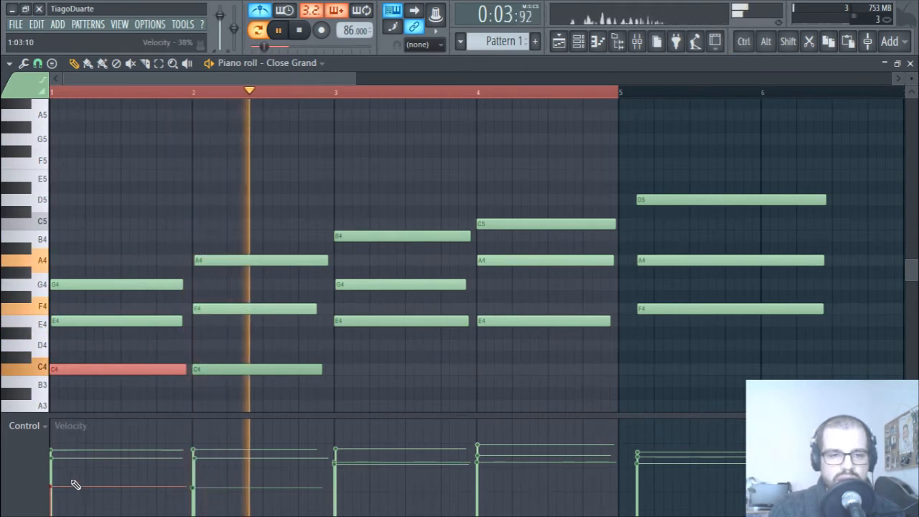
drag(73, 483, 68, 472)
ctrl+click(191, 398)
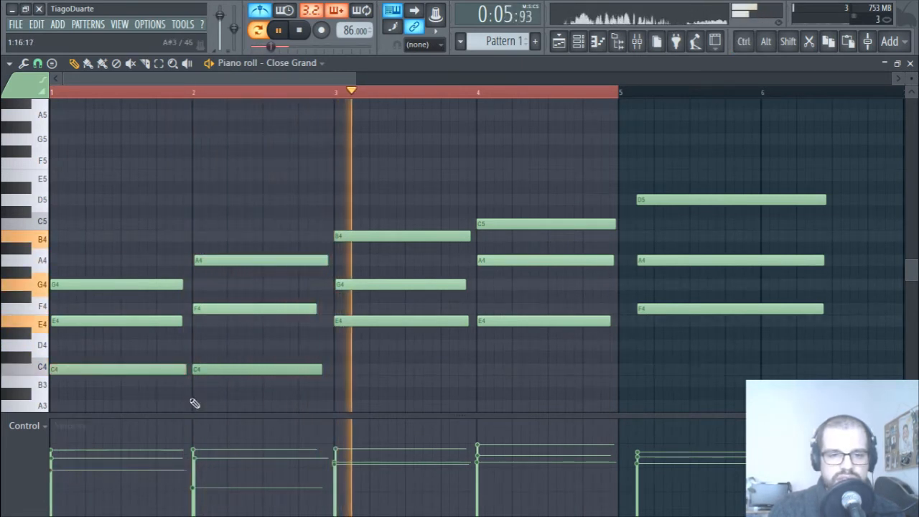
drag(232, 405, 223, 353)
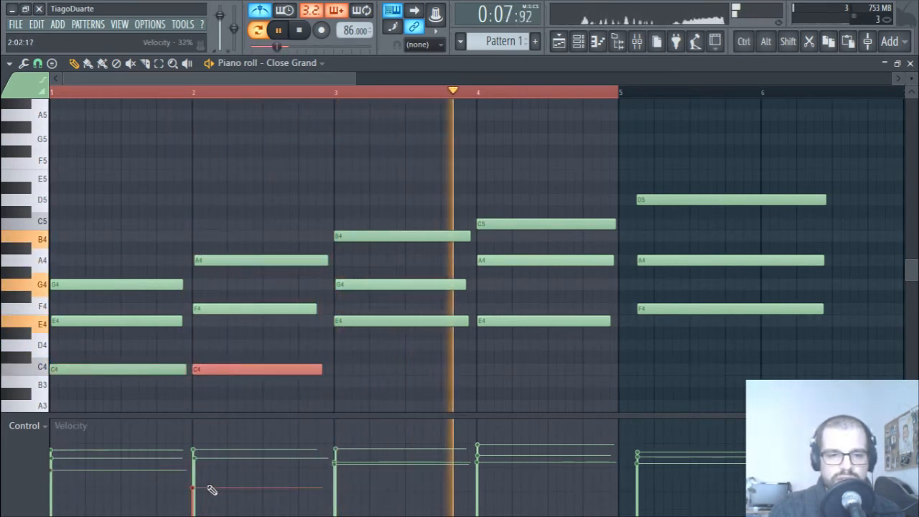
drag(211, 489, 208, 473)
ctrl+click(365, 397)
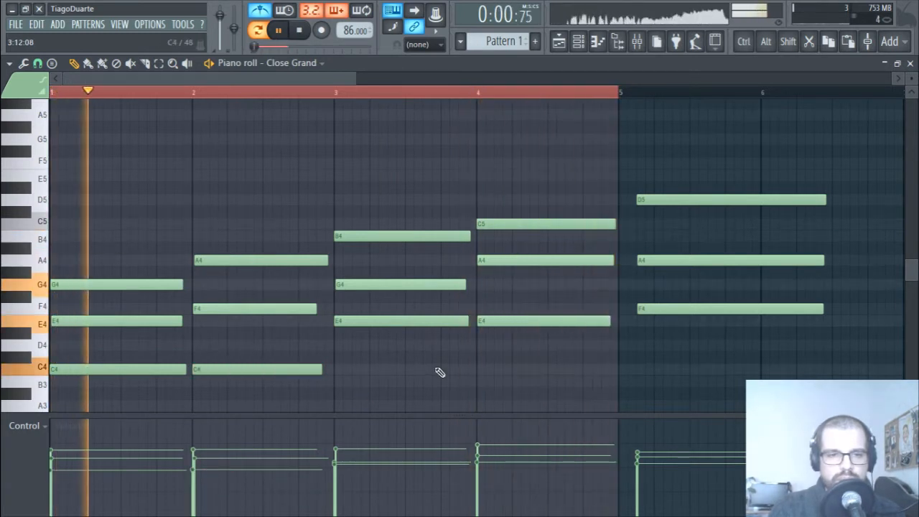
Stop playback and clear the time selection over bars 1 to 4
scroll(431, 372, down, 2)
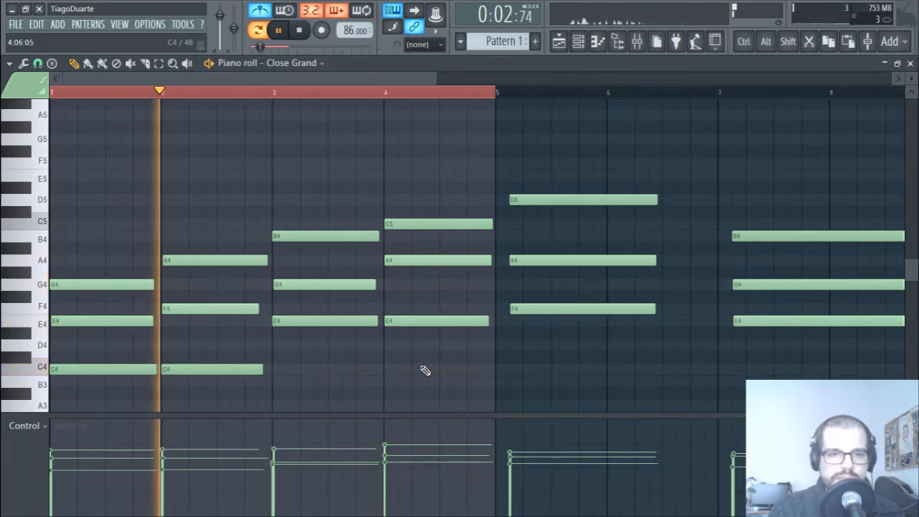
scroll(402, 365, down, 1)
scroll(388, 358, down, 1)
key(space)
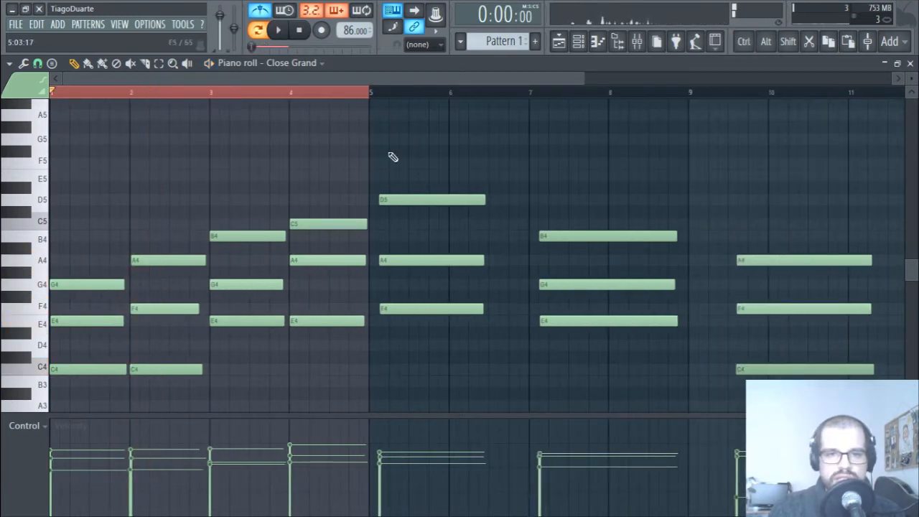
ctrl+click(373, 93)
Move only the fifth chord to start on the bar 5 line and shorten it to end just before bar 6
drag(431, 165, 260, 145)
scroll(501, 200, down, 1)
scroll(501, 199, down, 1)
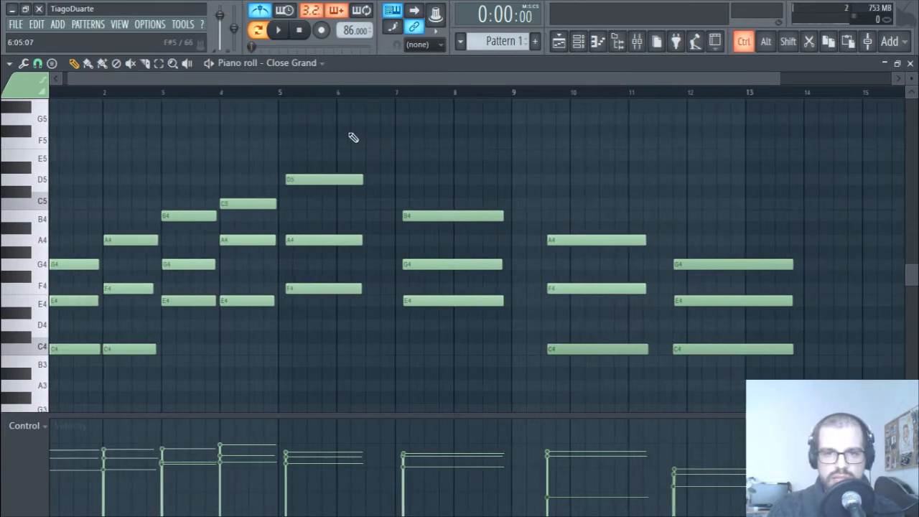
drag(337, 124, 749, 374)
scroll(310, 266, up, 4)
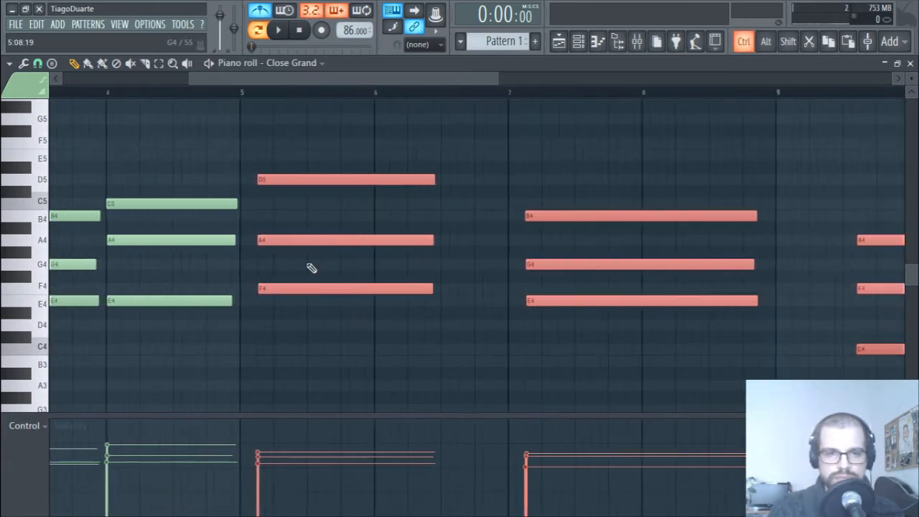
ctrl+click(315, 276)
drag(316, 140, 290, 289)
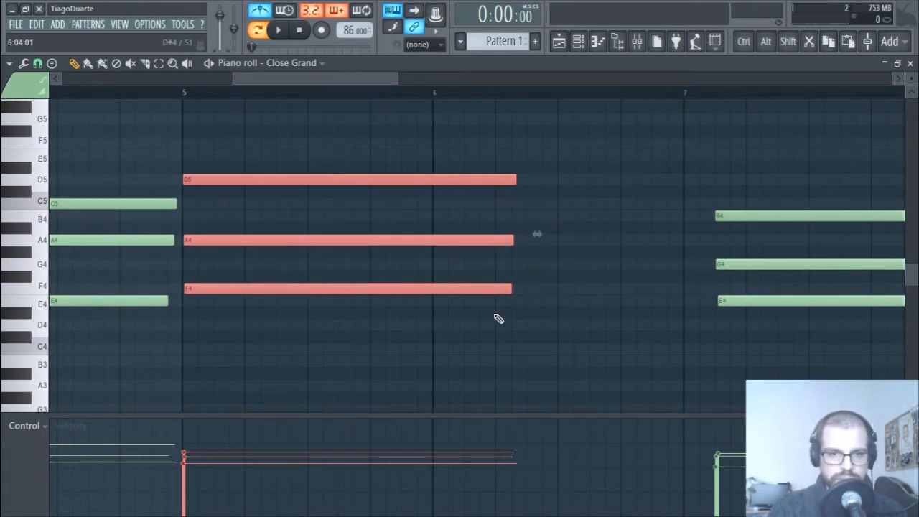
drag(513, 290, 399, 294)
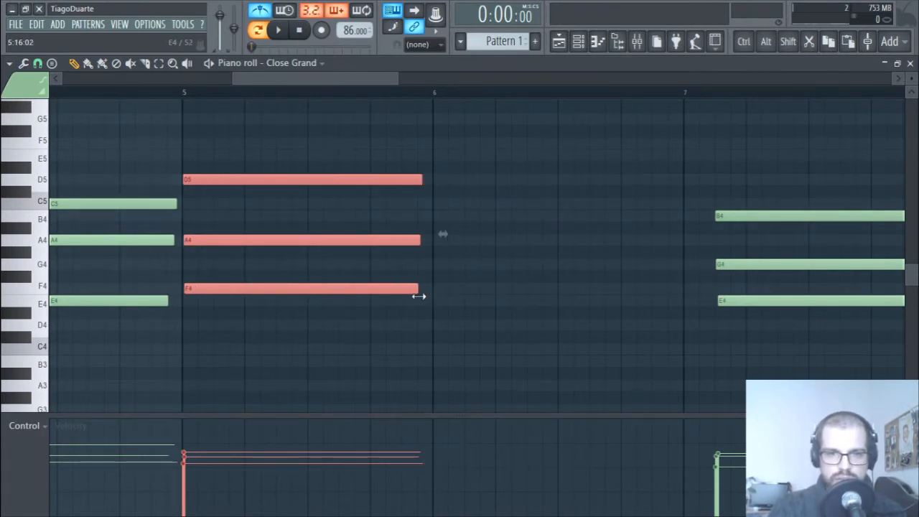
ctrl+click(436, 316)
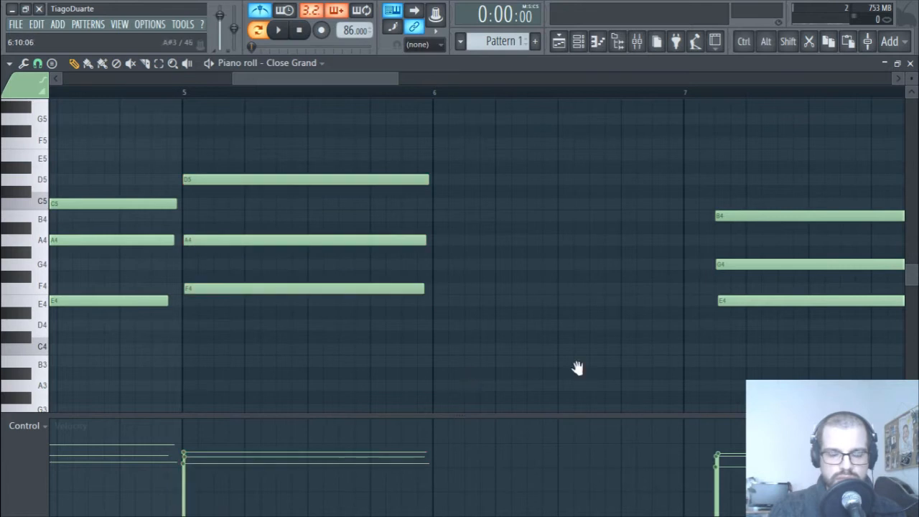
Move the sixth chord to start at bar 6 and shorten it to end just before bar 7
scroll(455, 189, right, 3)
drag(466, 160, 632, 365)
drag(573, 302, 302, 308)
drag(655, 302, 480, 303)
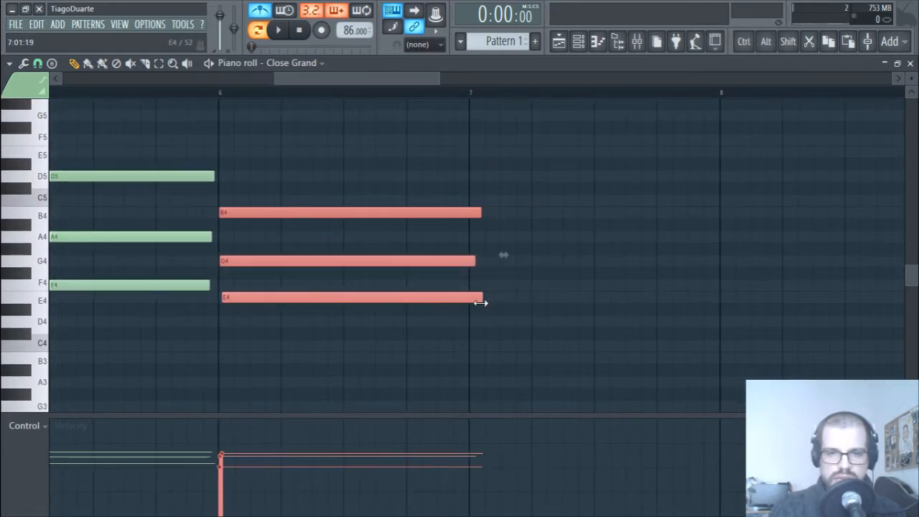
Move the seventh and eighth chords together so that the seventh chord starts at bar 7, and clear the selection
scroll(521, 392, down, 3)
ctrl+scroll(410, 318, down, 5)
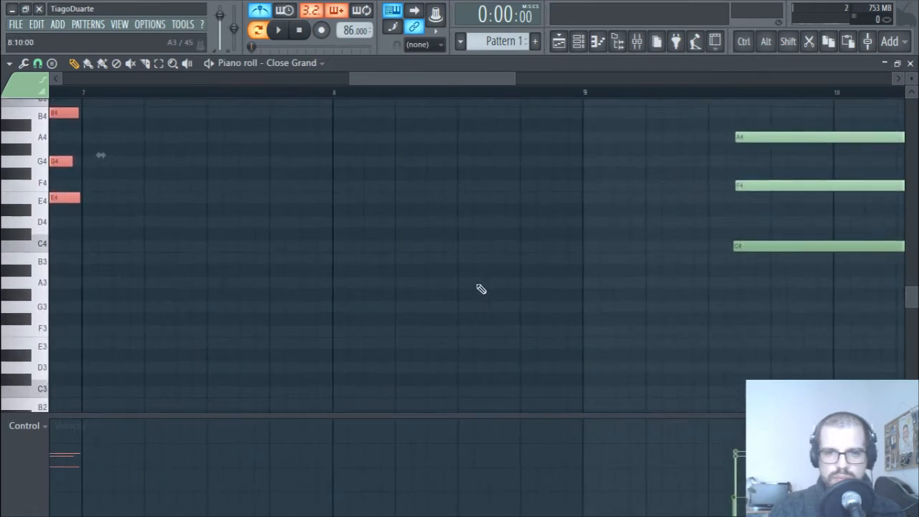
drag(516, 108, 700, 262)
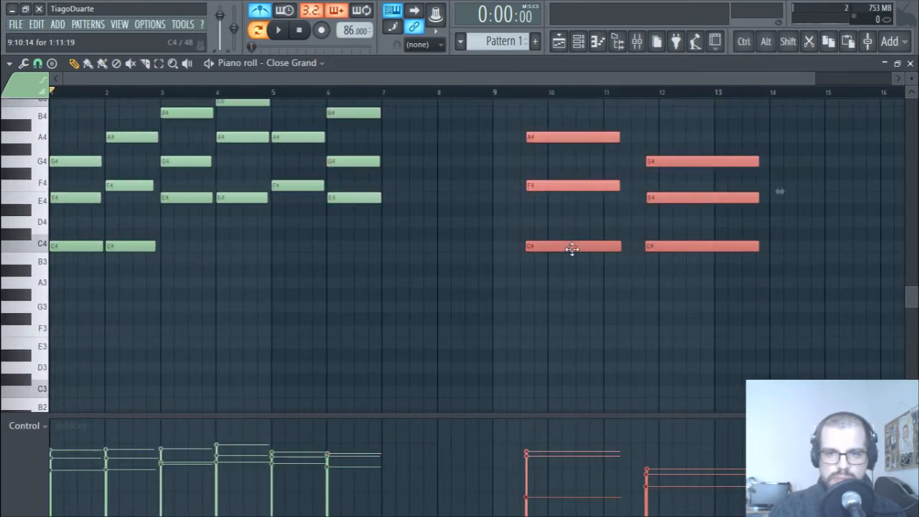
drag(571, 248, 428, 248)
ctrl+scroll(406, 284, up, 4)
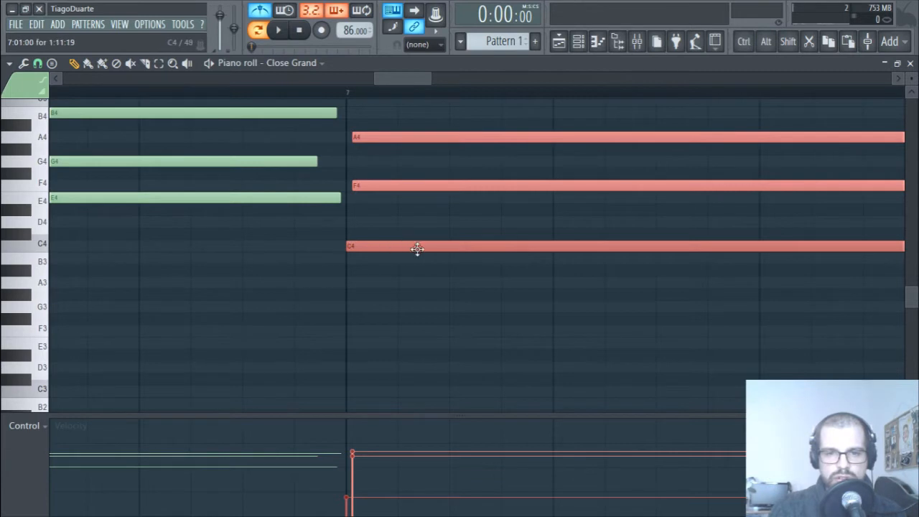
click(37, 64)
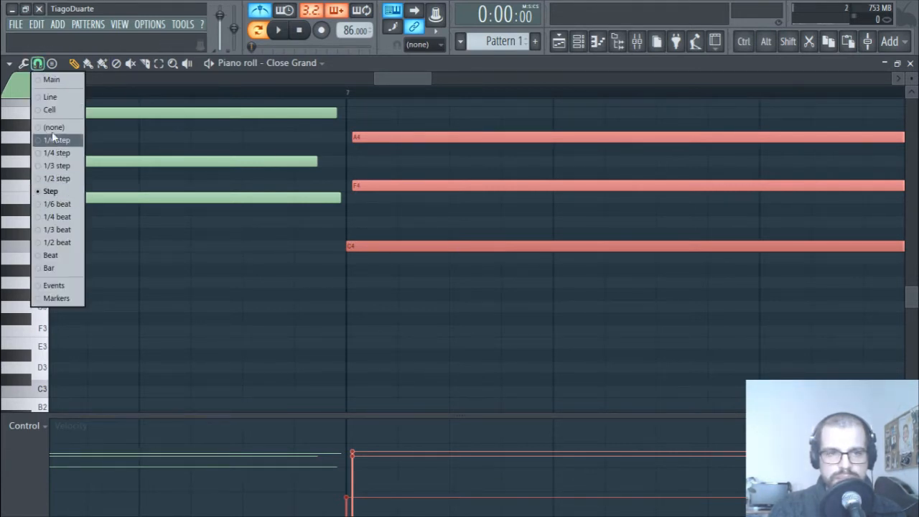
click(481, 264)
Shorten the seventh chord so it ends just before bar 8
ctrl+scroll(503, 301, down, 3)
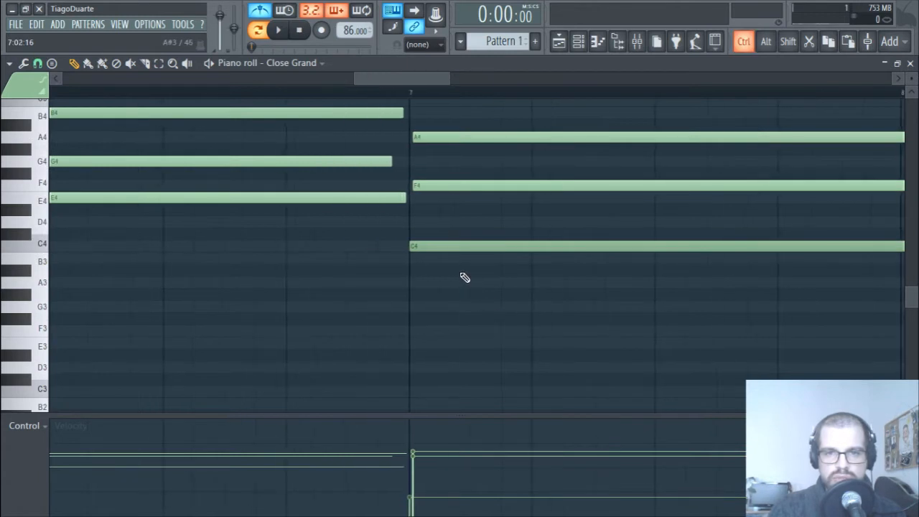
ctrl+scroll(455, 274, down, 3)
ctrl+scroll(553, 297, up, 2)
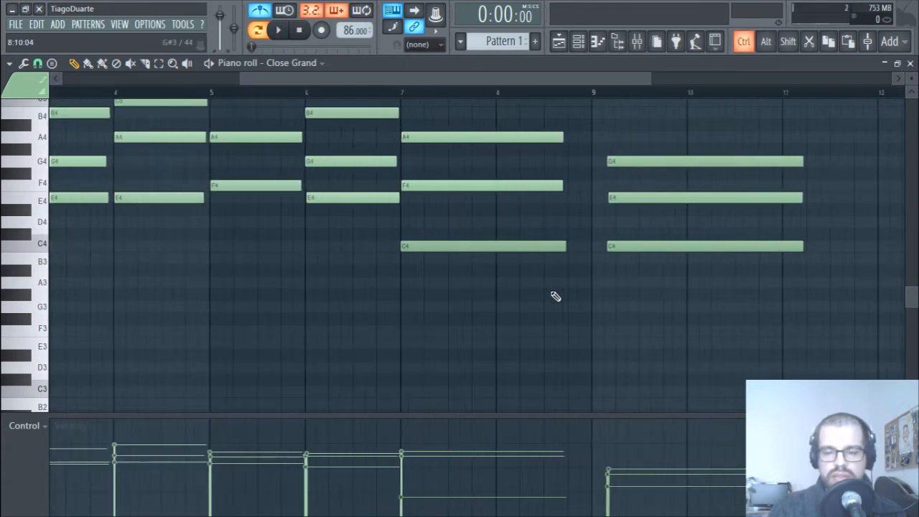
ctrl+drag(578, 296, 372, 122)
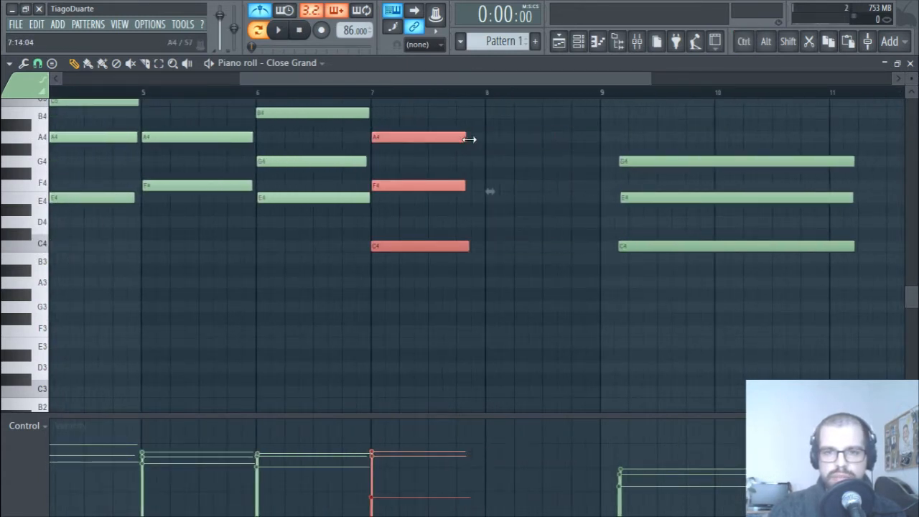
Move the eighth chord to bar 8, fine-adjust it so its C4 starts on the bar line, and clear the selection
ctrl+drag(644, 142, 662, 318)
drag(650, 247, 535, 251)
ctrl+scroll(448, 239, up, 4)
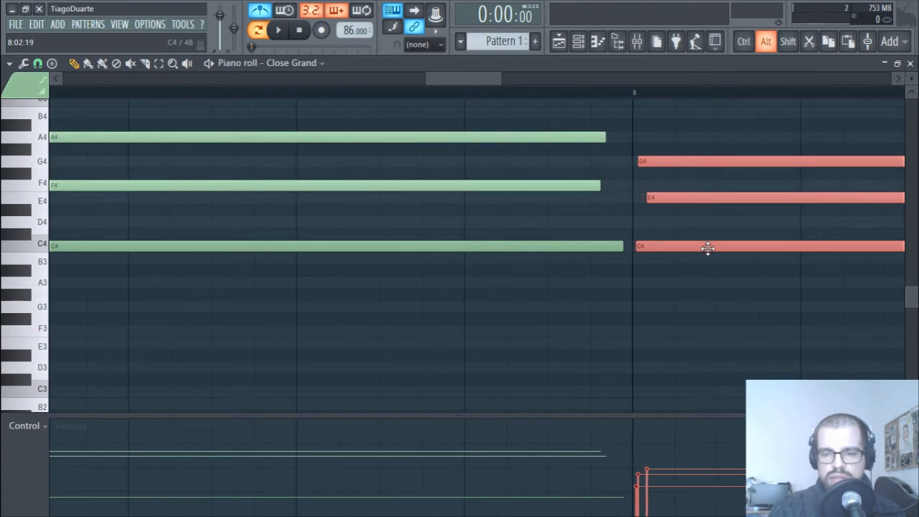
ctrl+click(650, 228)
ctrl+scroll(647, 227, up, 3)
drag(678, 231, 369, 253)
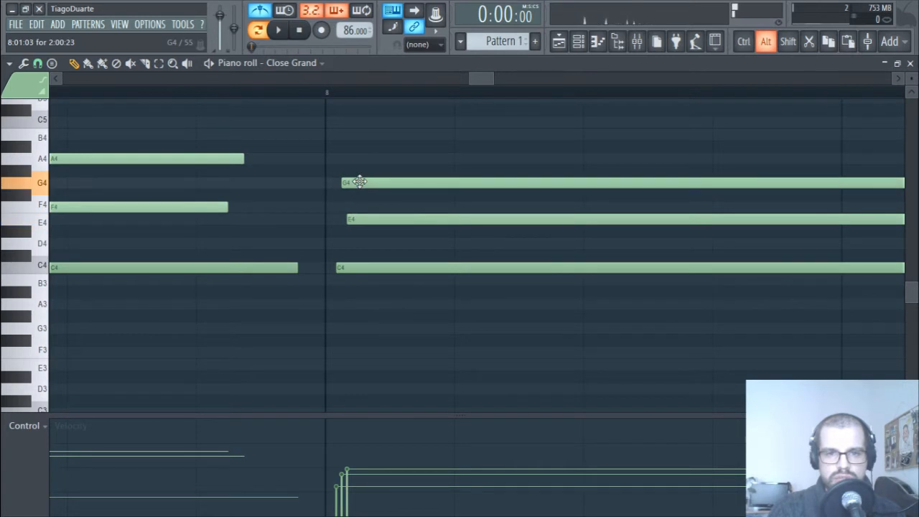
ctrl+scroll(369, 215, up, 2)
drag(402, 180, 393, 267)
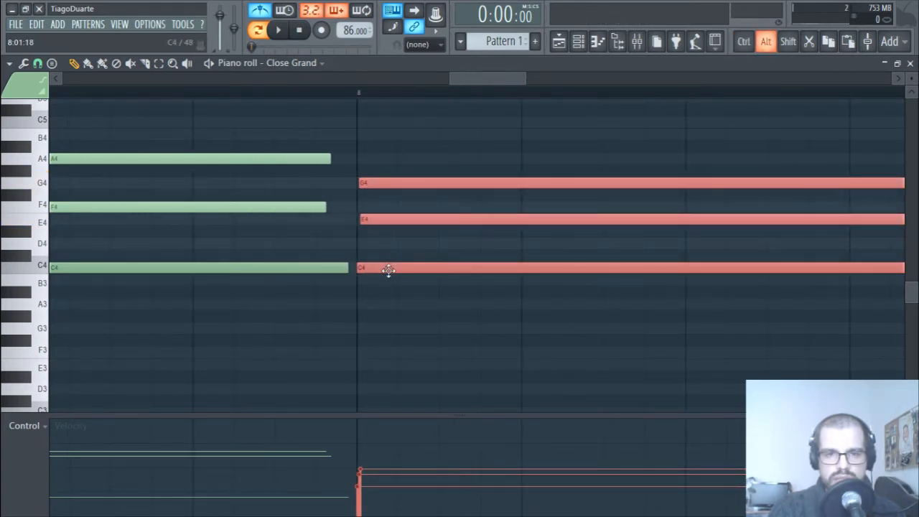
ctrl+click(459, 242)
Shorten the eighth chord so it ends just before bar 9, and clear the selection
scroll(481, 261, down, 4)
drag(763, 330, 646, 142)
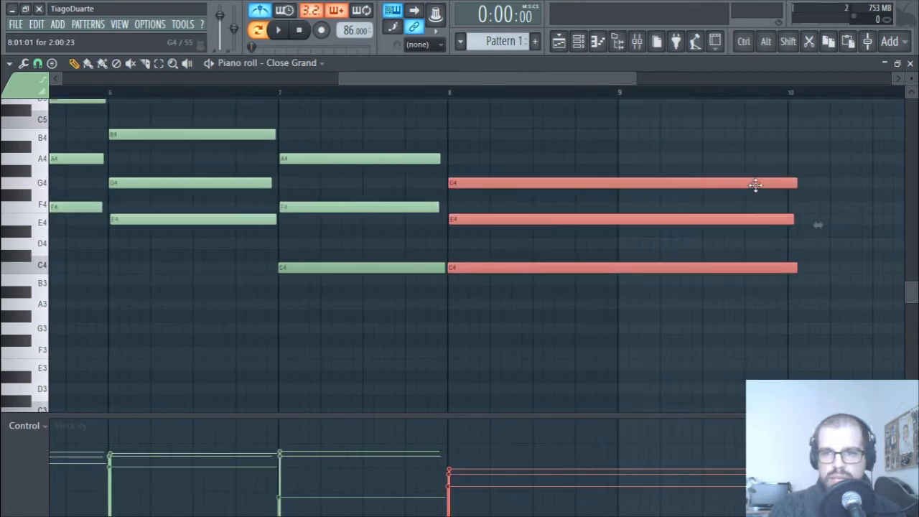
drag(793, 181, 616, 191)
ctrl+click(676, 237)
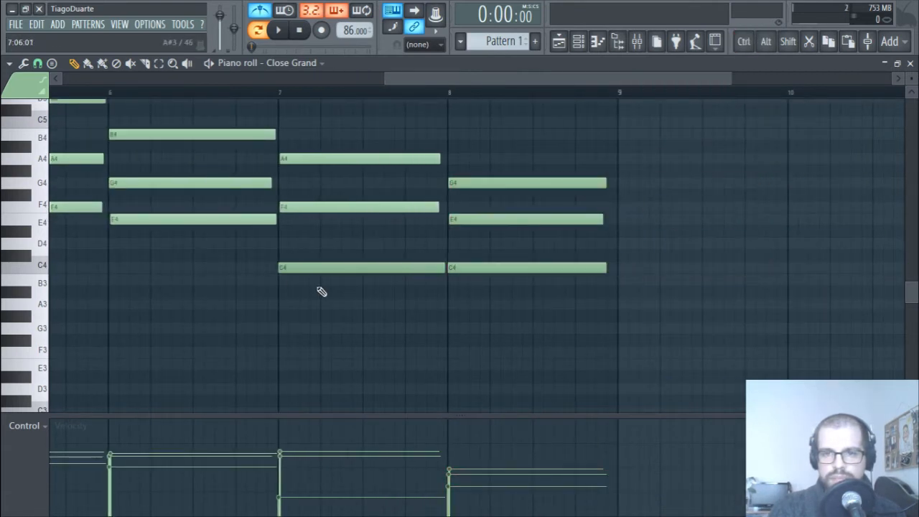
Play the full eight-chord progression and raise the velocity of the C4 note in the seventh chord
ctrl+right_click(295, 329)
ctrl+right_click(333, 336)
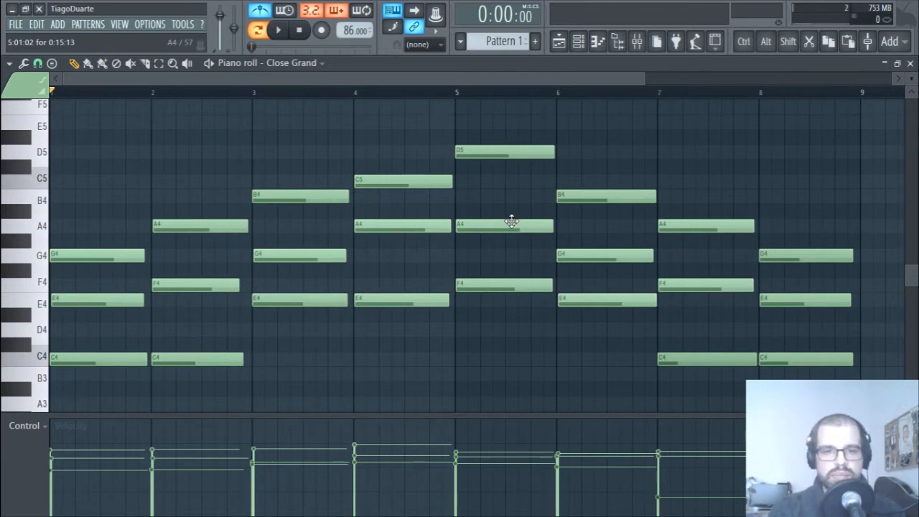
key(space)
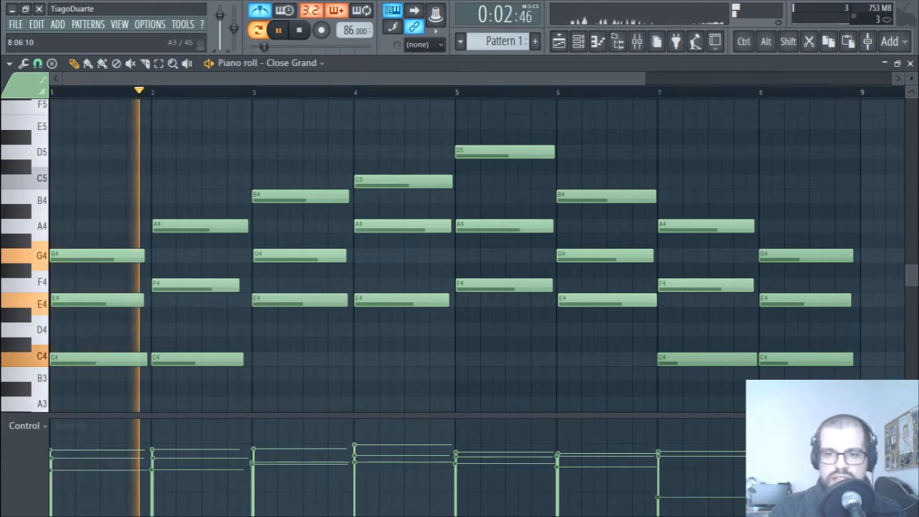
click(683, 356)
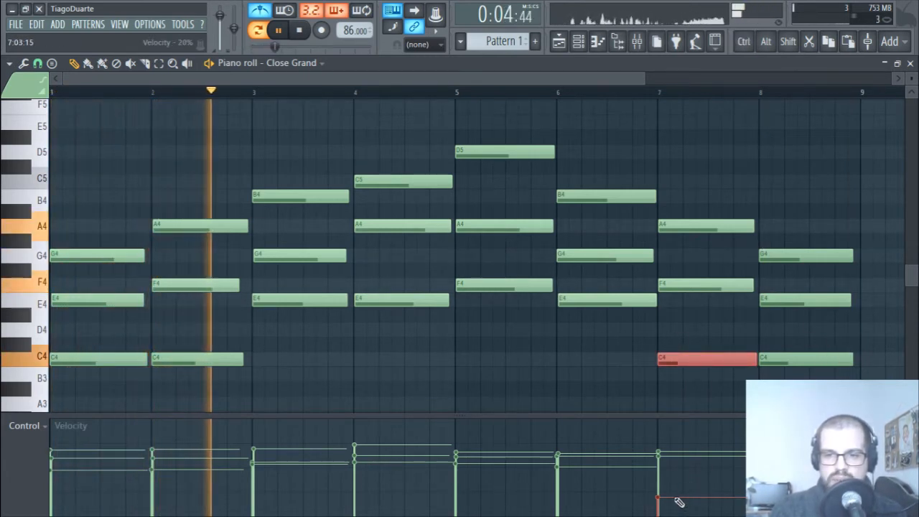
ctrl+click(571, 368)
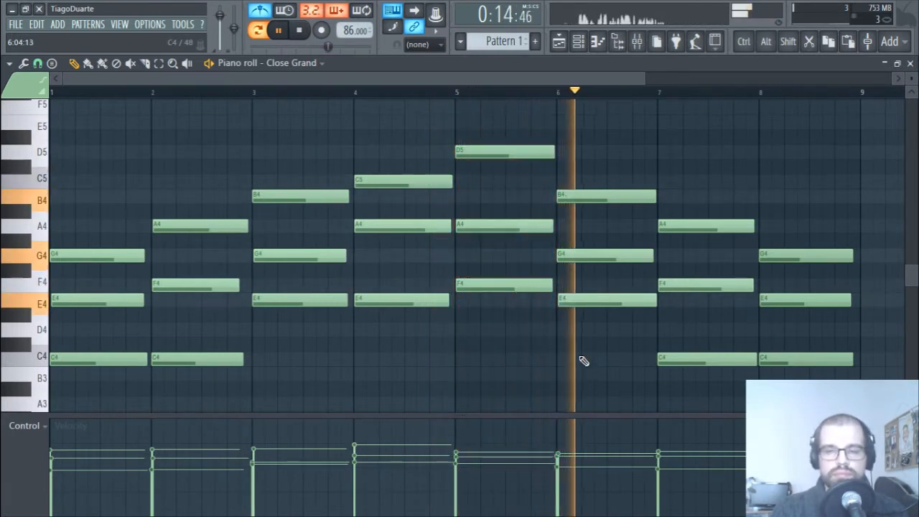
Listen to the looping eight-chord progression and stop playback
scroll(663, 226, down, 1)
scroll(663, 226, down, 3)
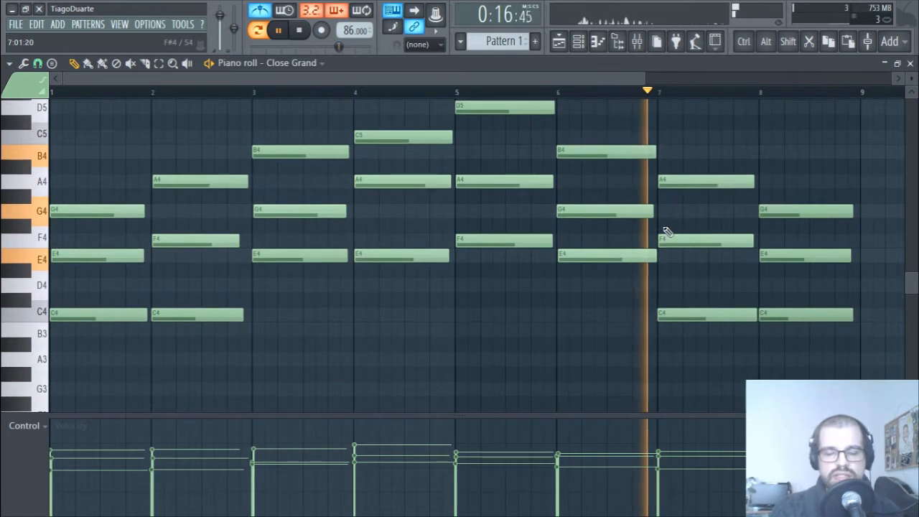
scroll(665, 216, up, 4)
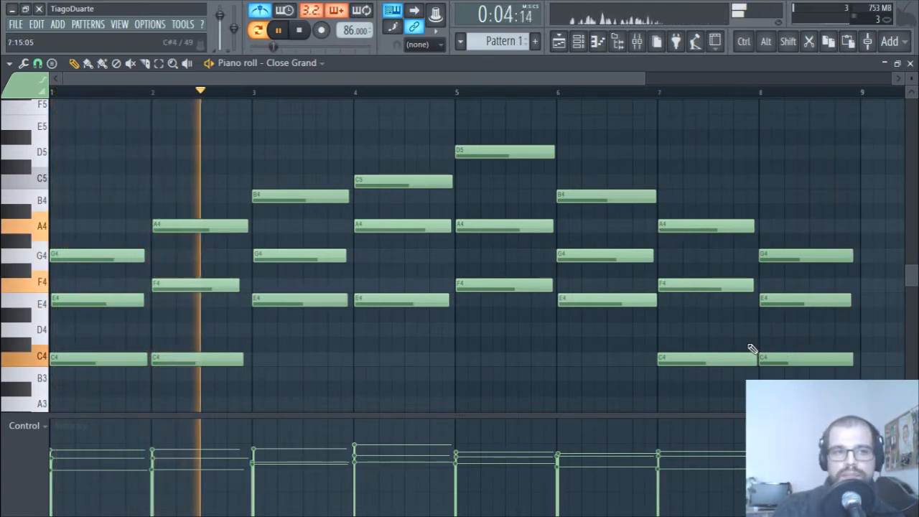
click(529, 387)
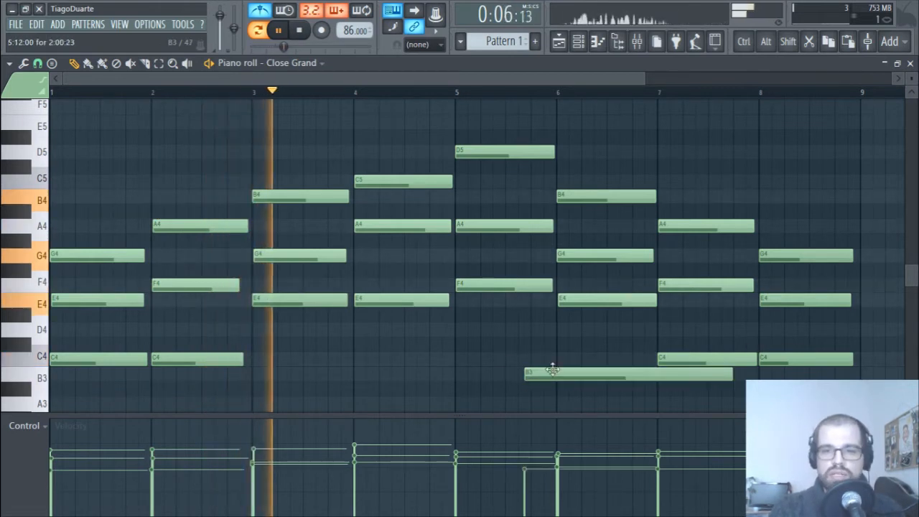
right_click(553, 381)
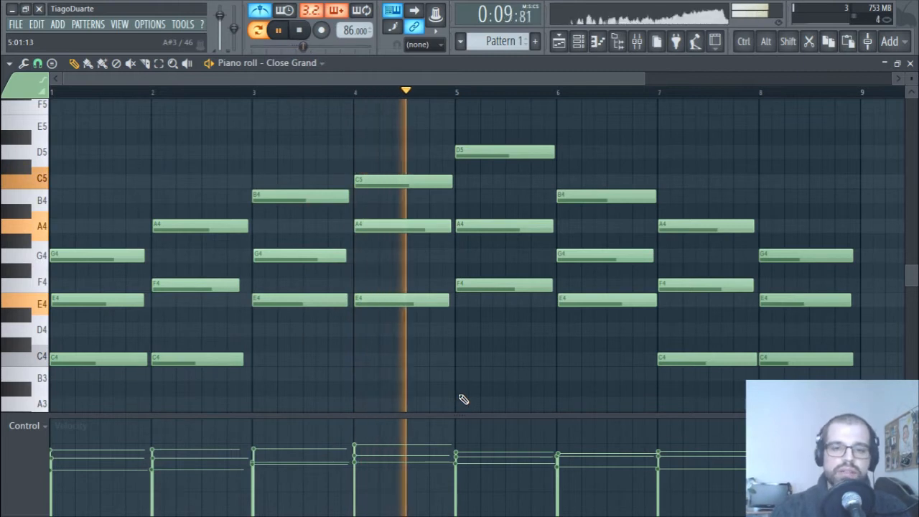
key(space)
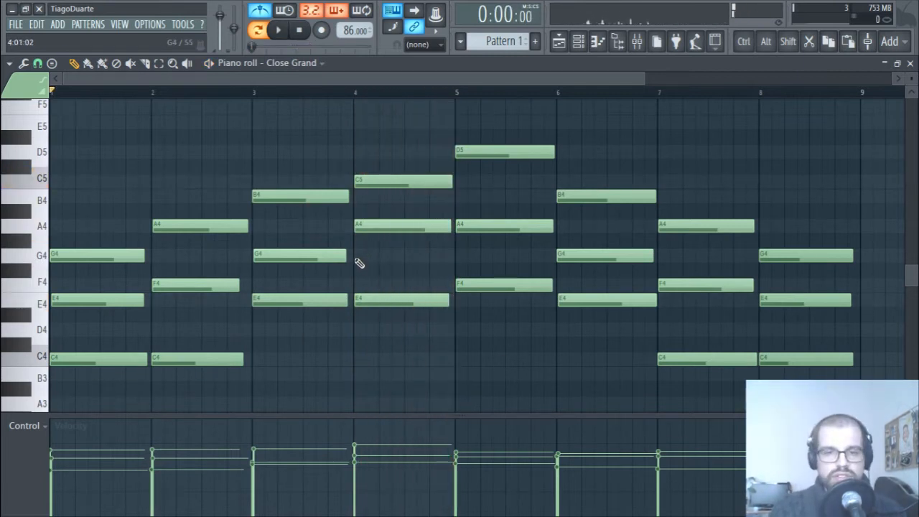
Examine the note starts of the fourth chord at bar 4 and the layout of the whole eight-bar progression
scroll(362, 266, up, 5)
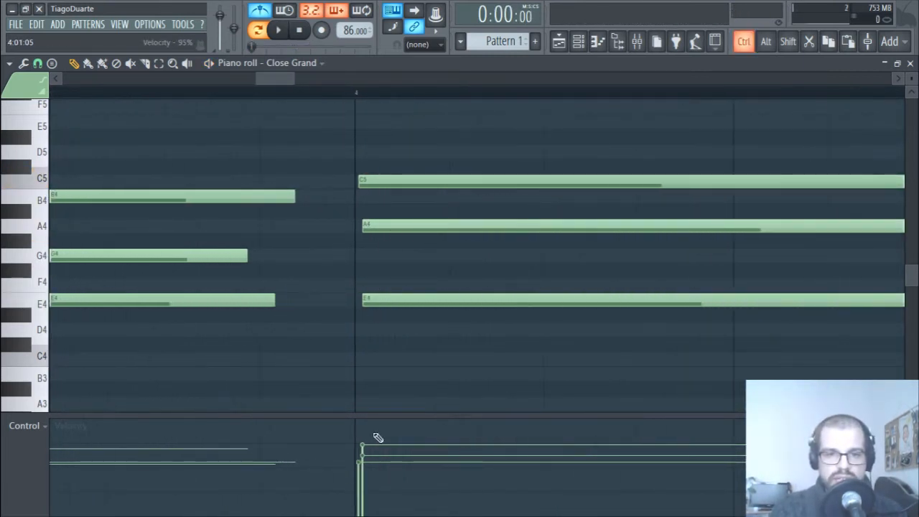
scroll(389, 379, down, 4)
scroll(394, 389, down, 3)
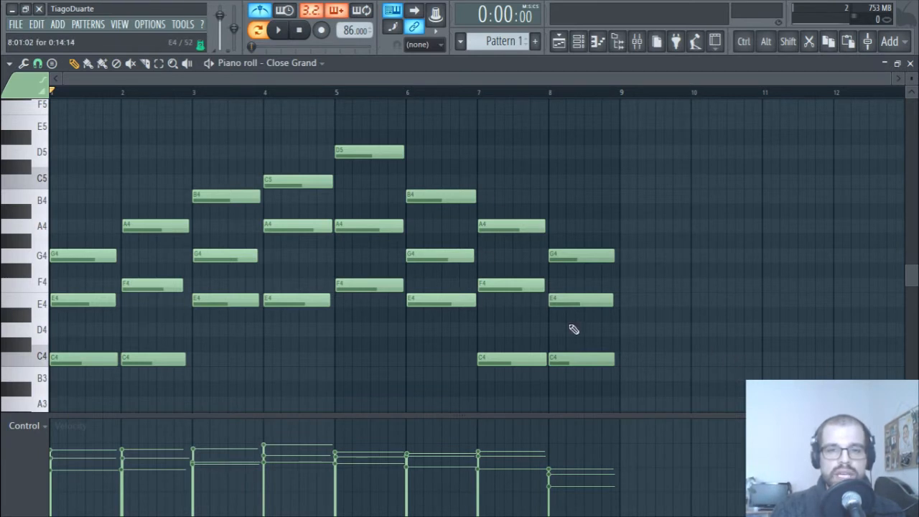
key(ctrl)
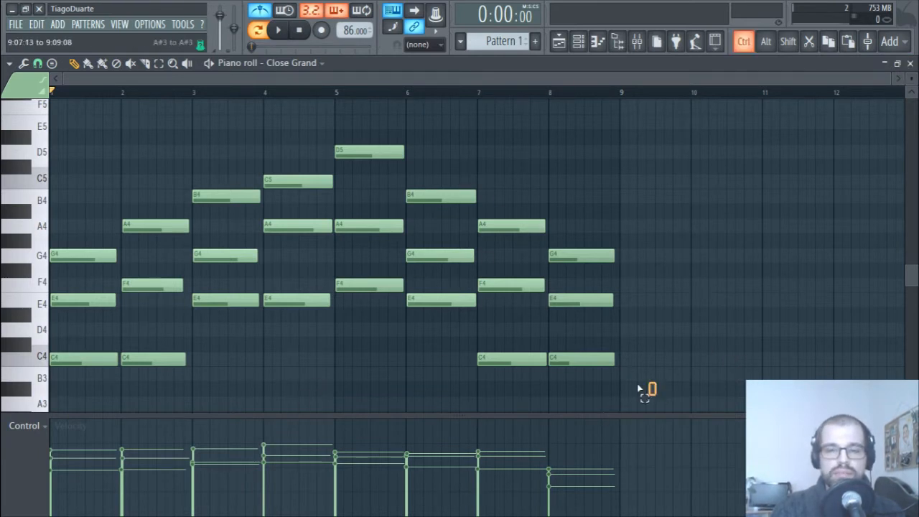
drag(638, 388, 28, 151)
right_click(200, 143)
drag(367, 122, 353, 363)
right_click(740, 250)
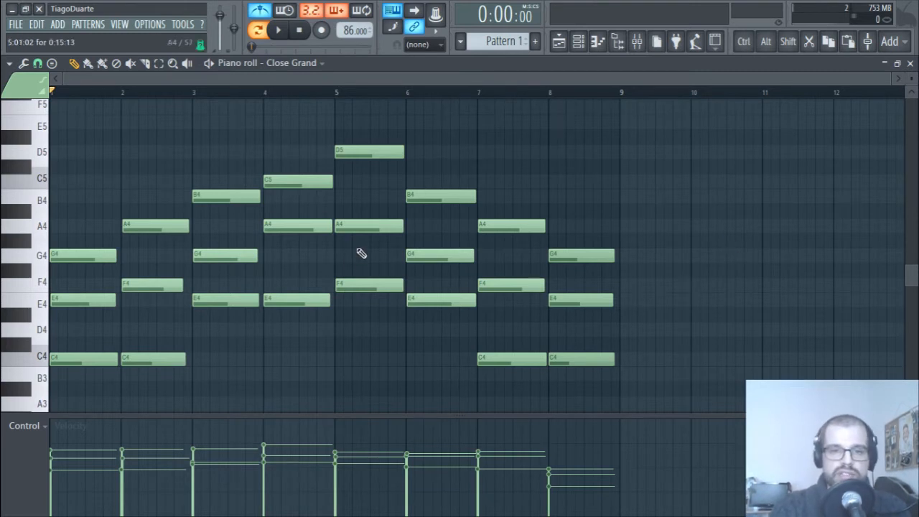
scroll(263, 252, down, 3)
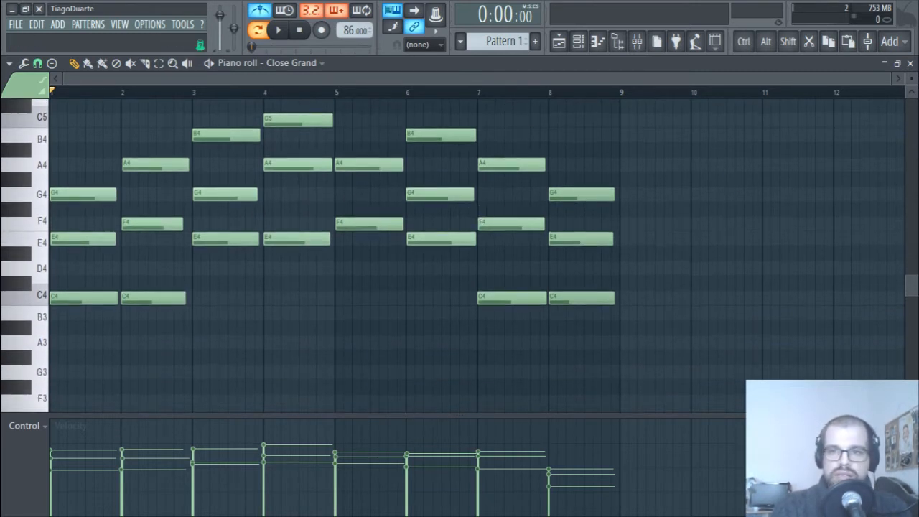
Add Pattern 2 and open an empty piano roll for Close Grand in it
click(910, 64)
click(534, 41)
right_click(133, 94)
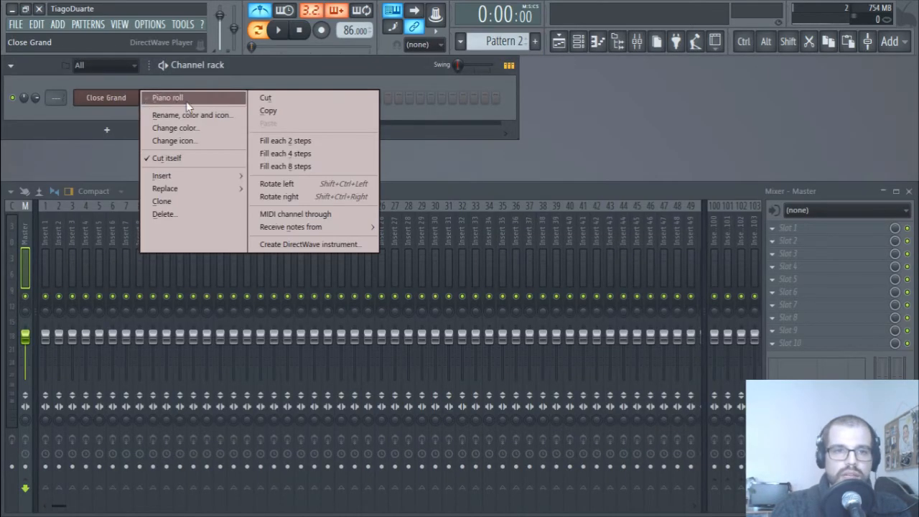
click(164, 96)
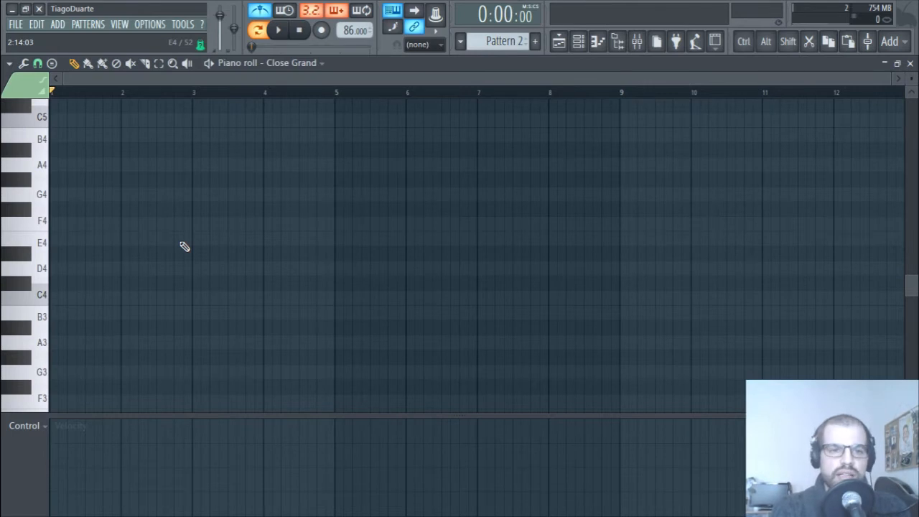
Stack the C major scale notes C4, D4, E4, F4, G4, A4 and B4 at the start of bar 1
scroll(48, 291, up, 5)
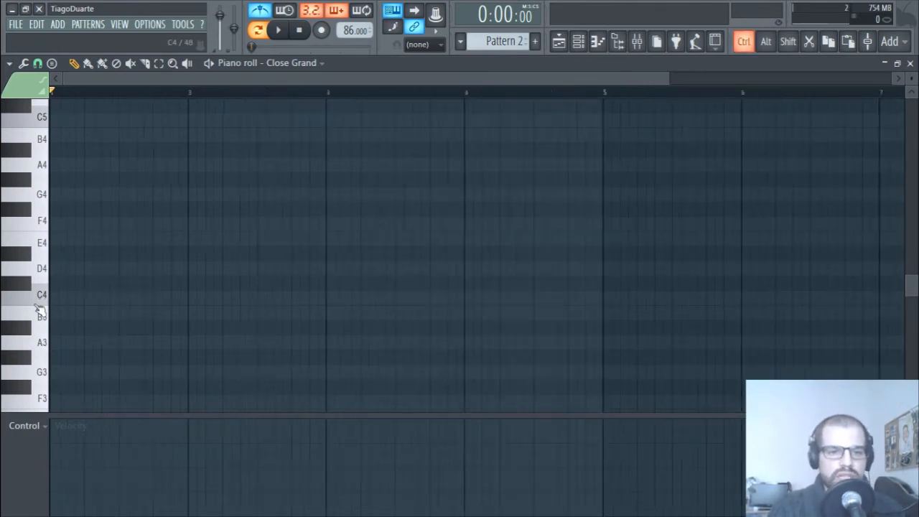
scroll(76, 272, up, 2)
scroll(186, 318, down, 1)
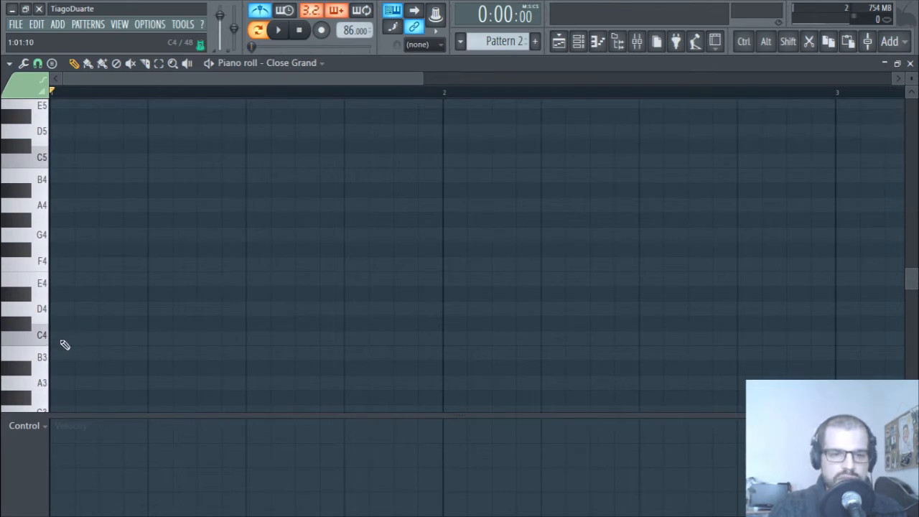
click(82, 337)
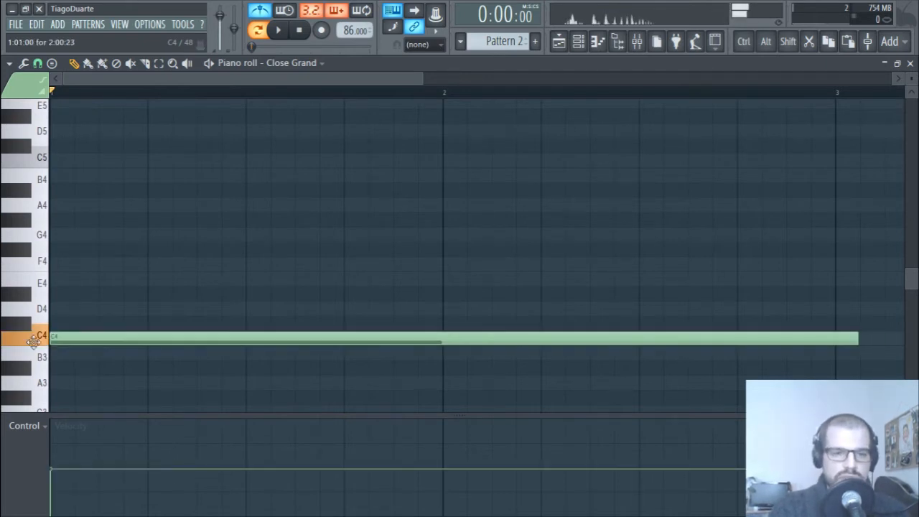
click(84, 310)
click(80, 280)
click(68, 263)
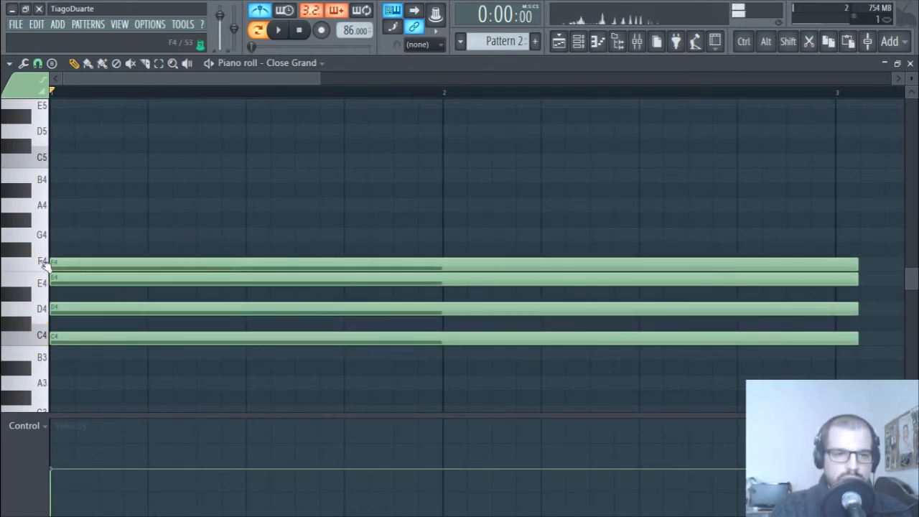
click(68, 235)
click(66, 206)
click(63, 180)
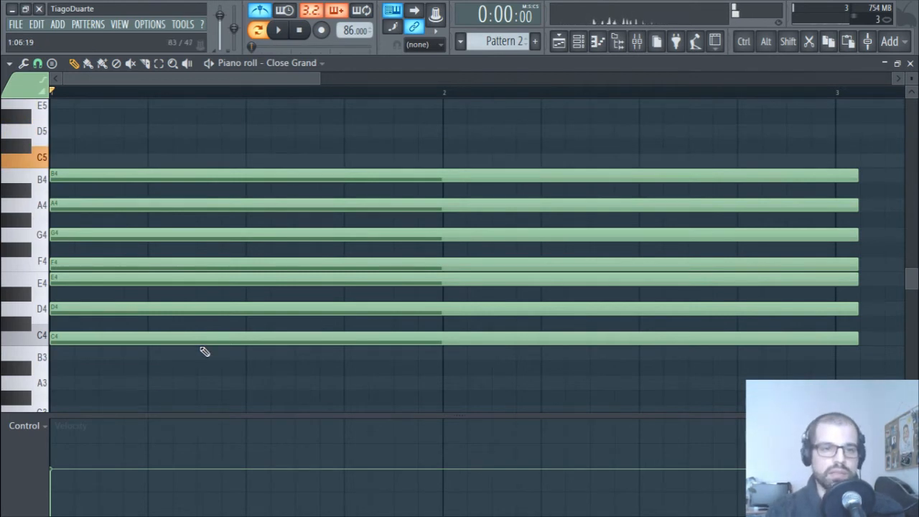
Select all the stacked C major scale notes in Pattern 2 and delete them
scroll(211, 340, up, 3)
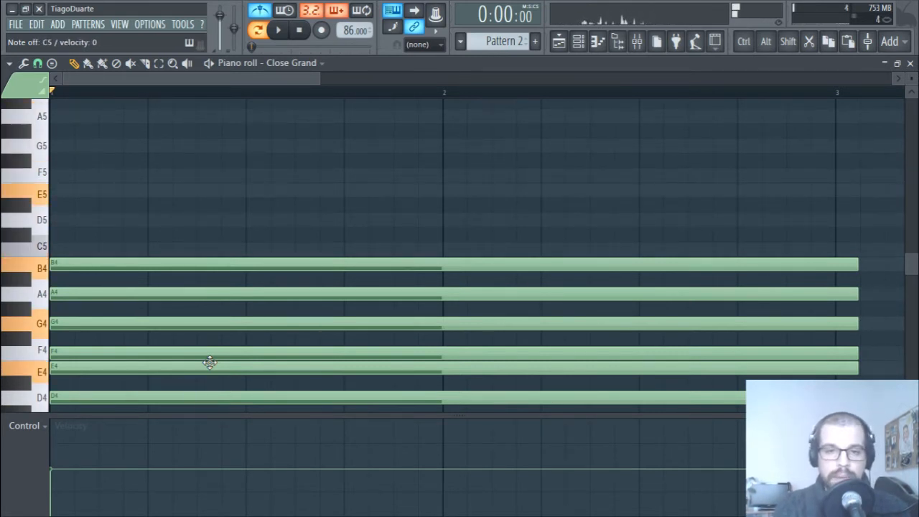
scroll(265, 279, down, 1)
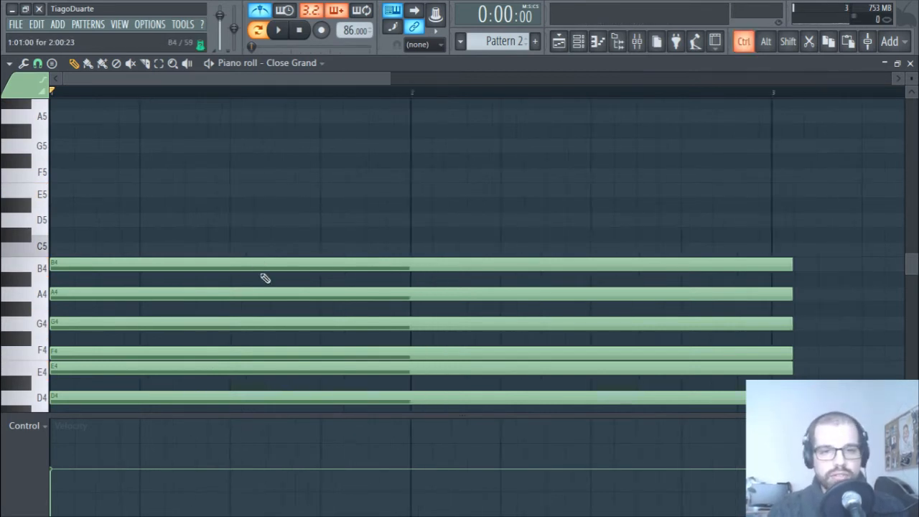
scroll(263, 275, up, 1)
scroll(261, 273, down, 3)
scroll(236, 261, up, 1)
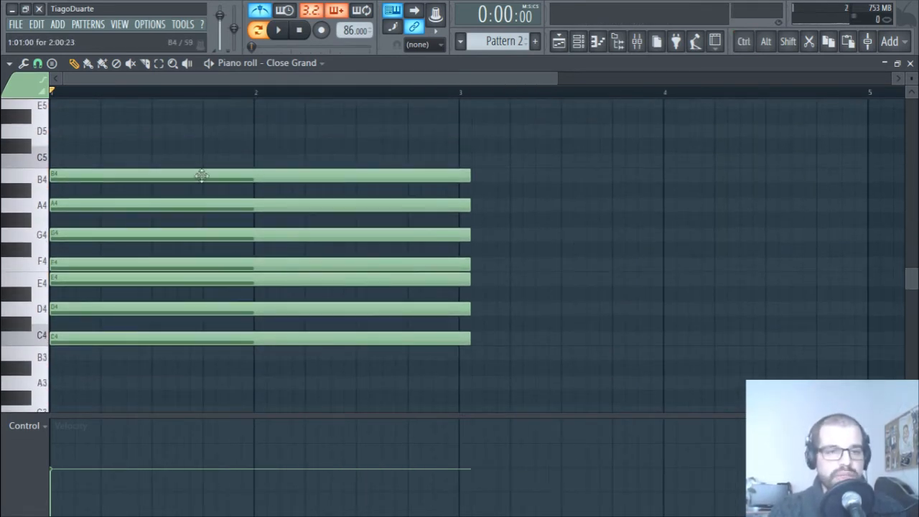
drag(498, 148, 310, 372)
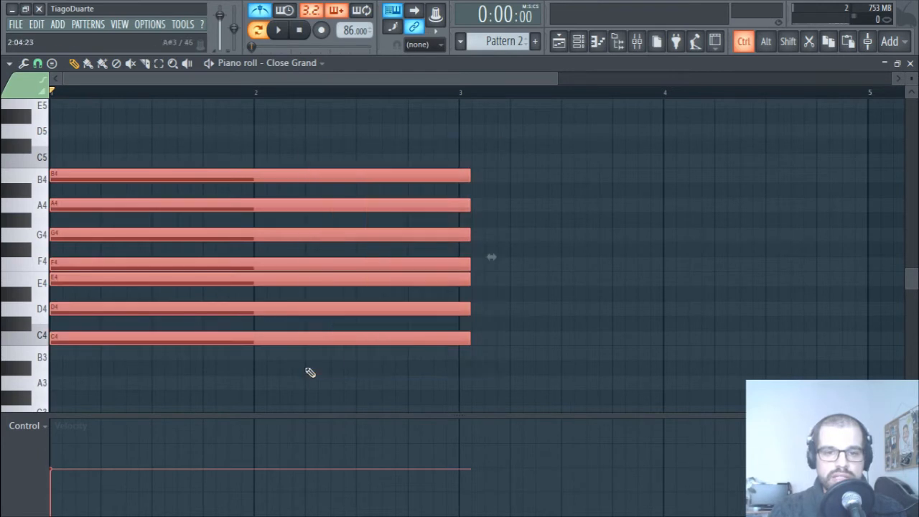
key(Delete)
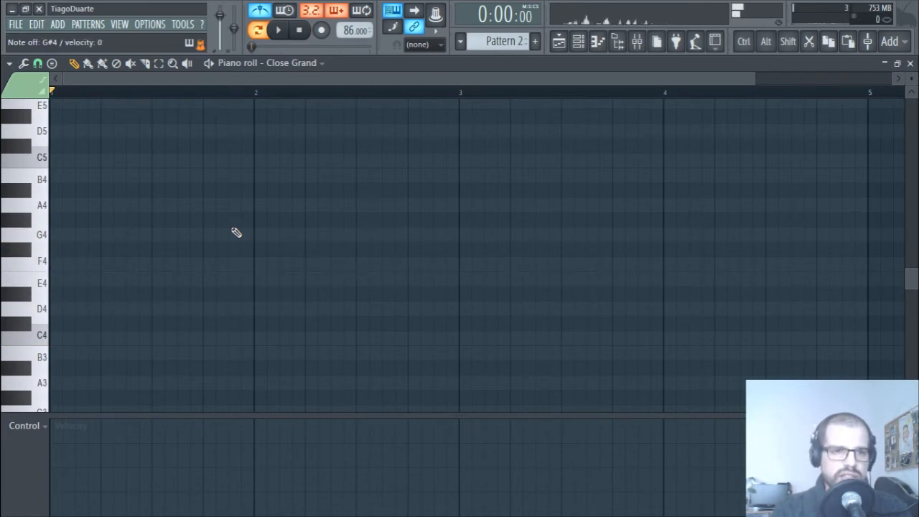
Set the piano roll's scale highlighting to Minor Pentatonic with C as the root note
click(9, 64)
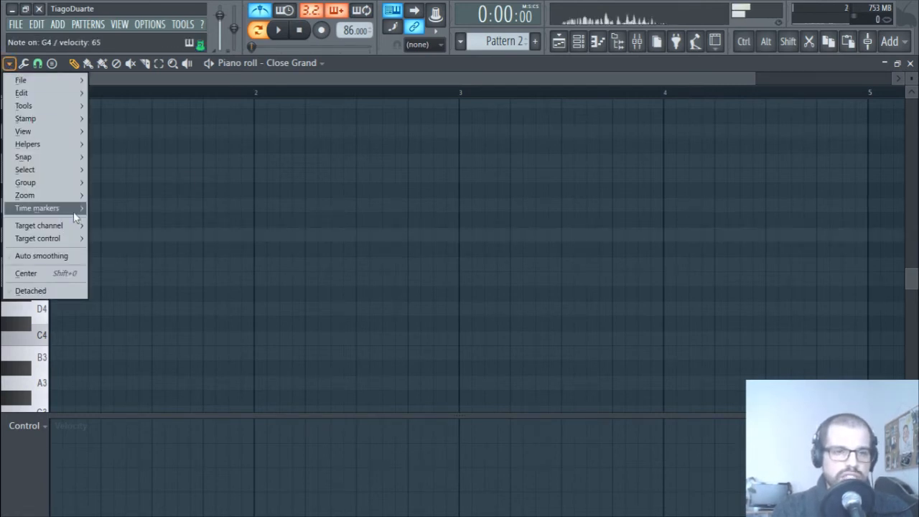
click(262, 219)
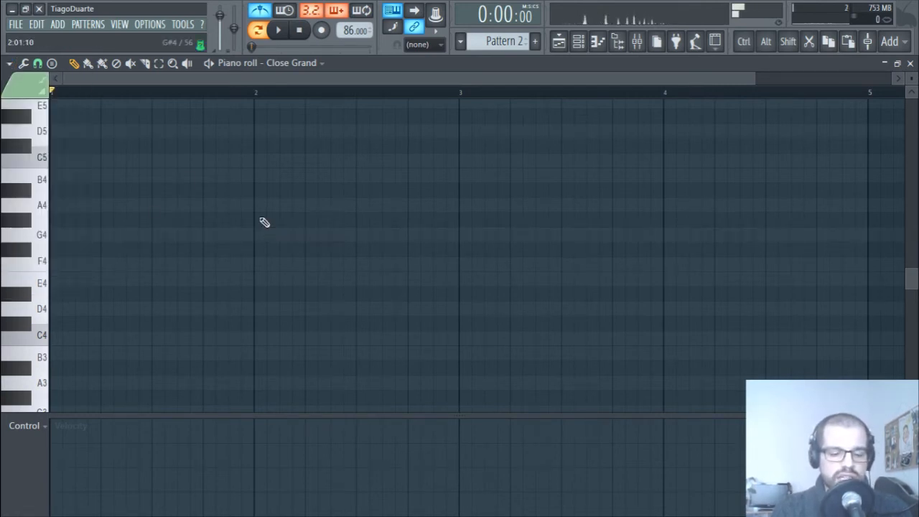
click(10, 64)
mouse_move(44, 144)
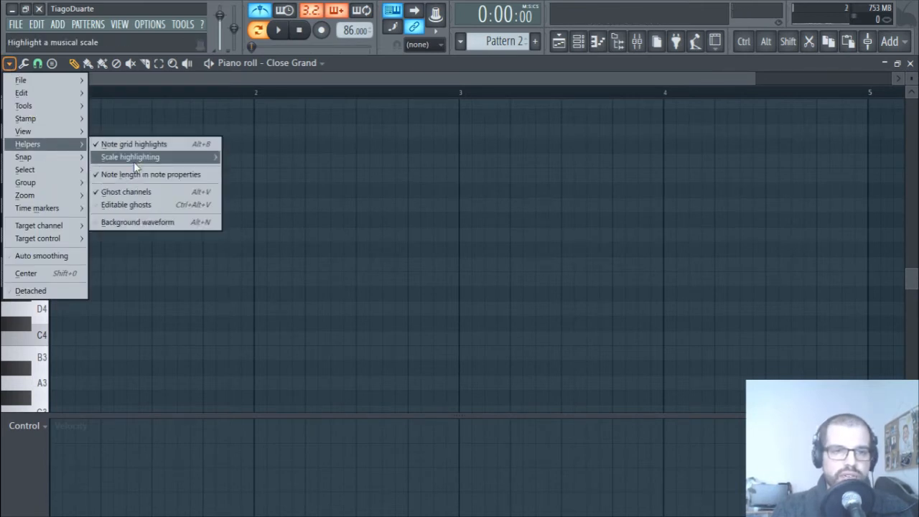
mouse_move(138, 159)
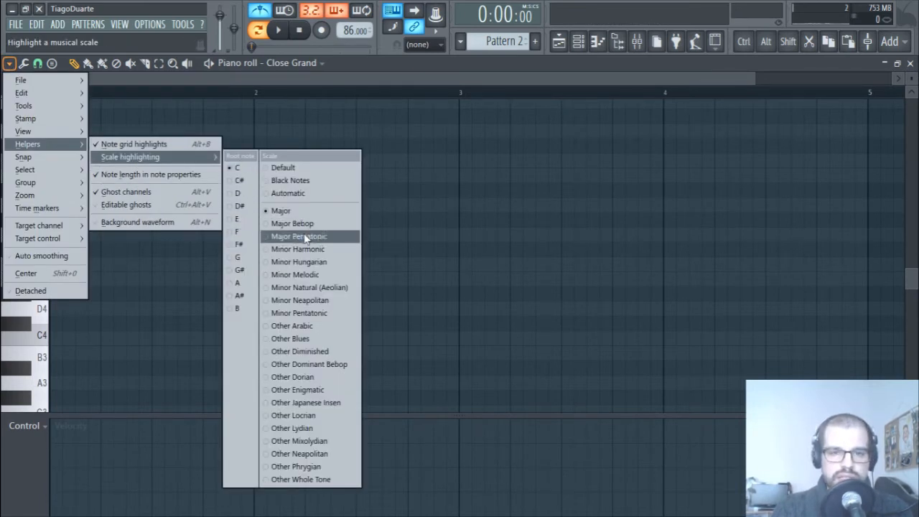
click(309, 313)
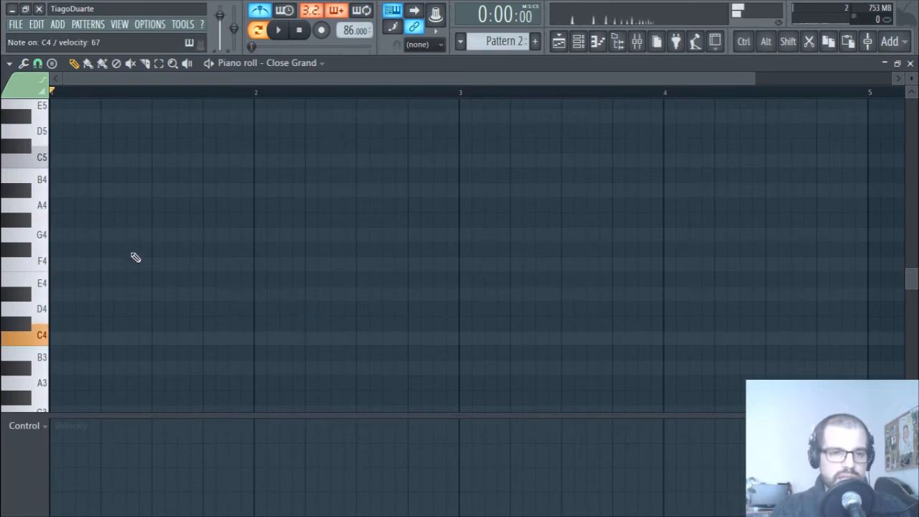
Audition the C minor pentatonic scale upward through D#4, F4, G4, A#4 and C5
key(d)
key(v)
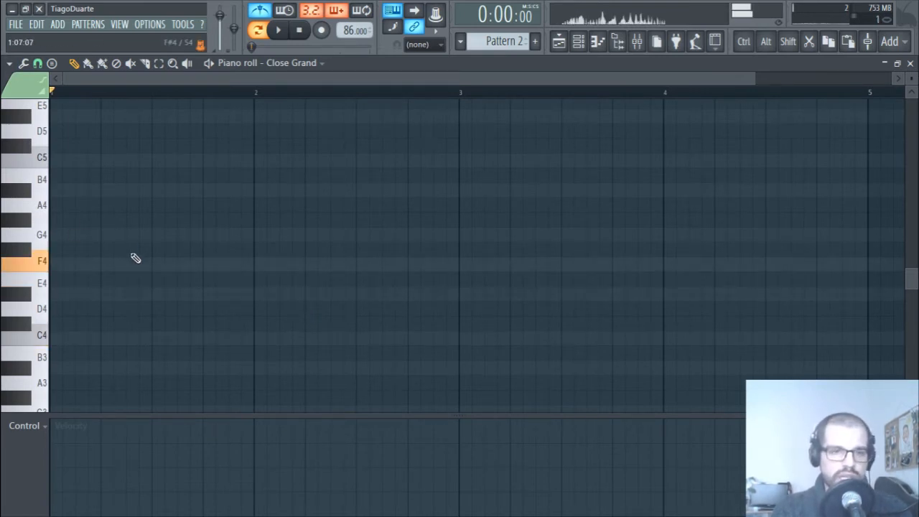
key(b)
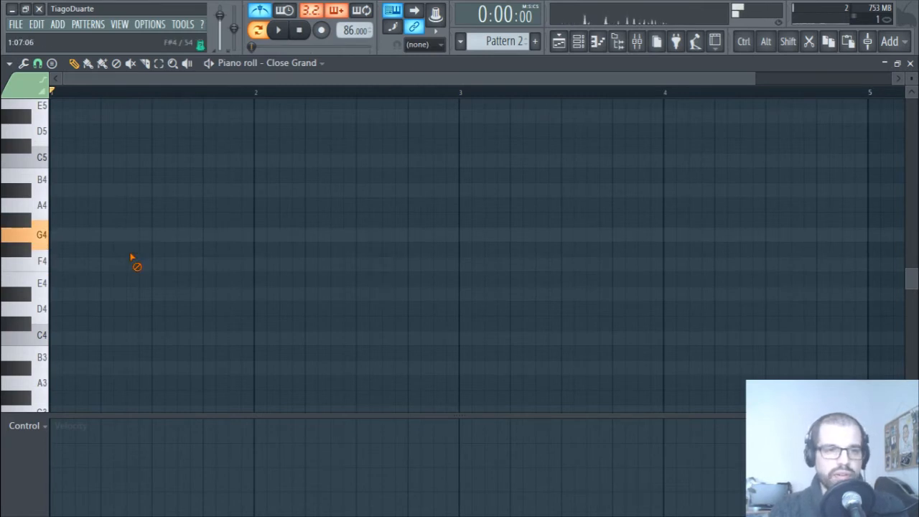
key(j)
key(comma)
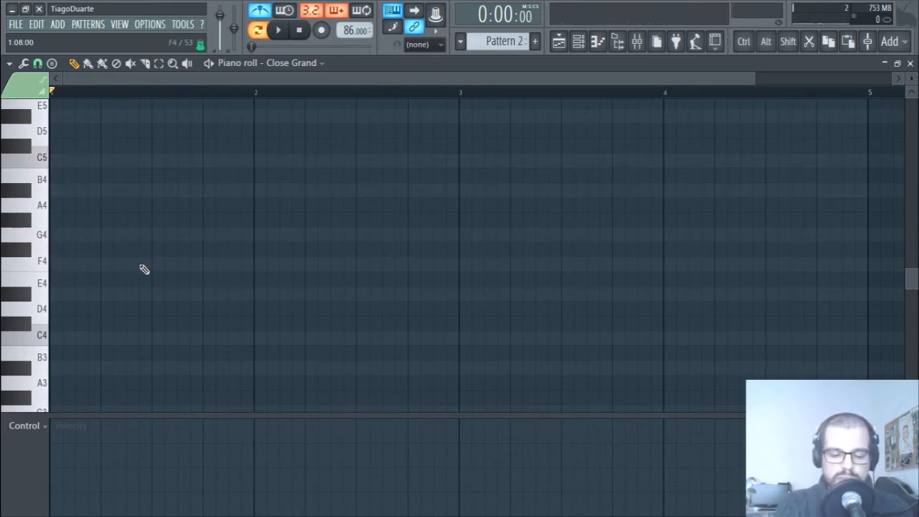
Audition a C minor chord made of C4, D#4 and G4, and further notes in the octave above
key(z)
key(b)
key(d)
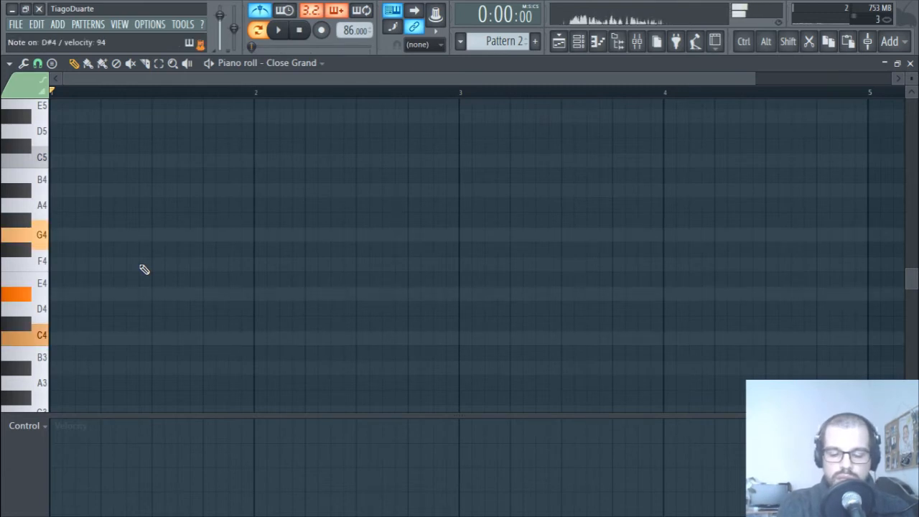
key(q)
key(3)
key(6)
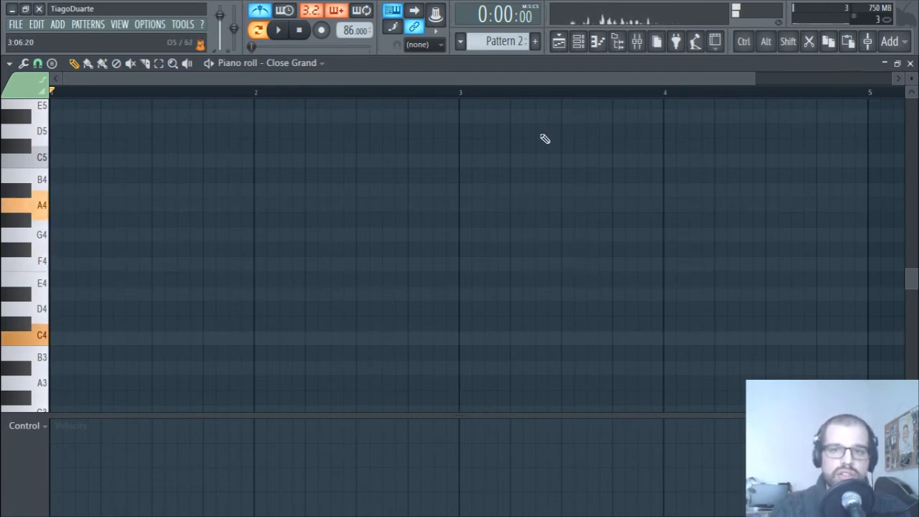
Close the Pattern 2 piano roll and switch back to Pattern 1
scroll(660, 98, down, 2)
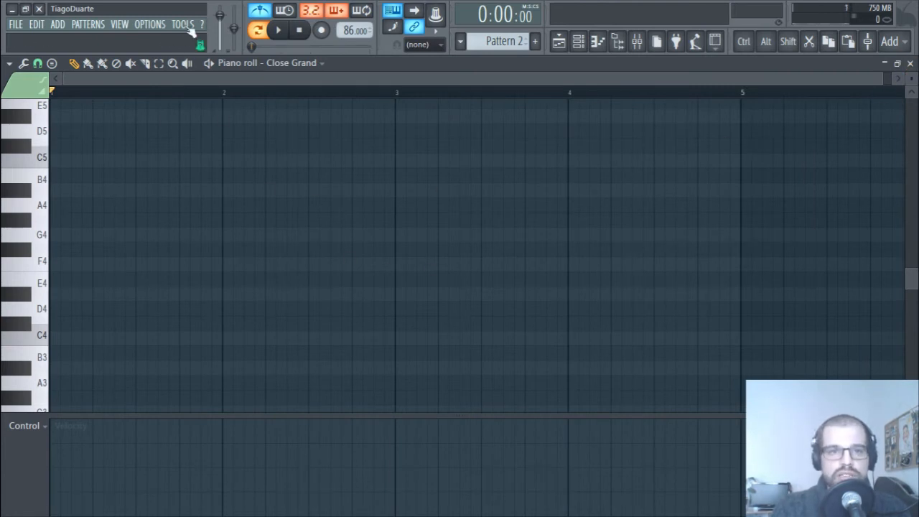
click(183, 24)
click(288, 151)
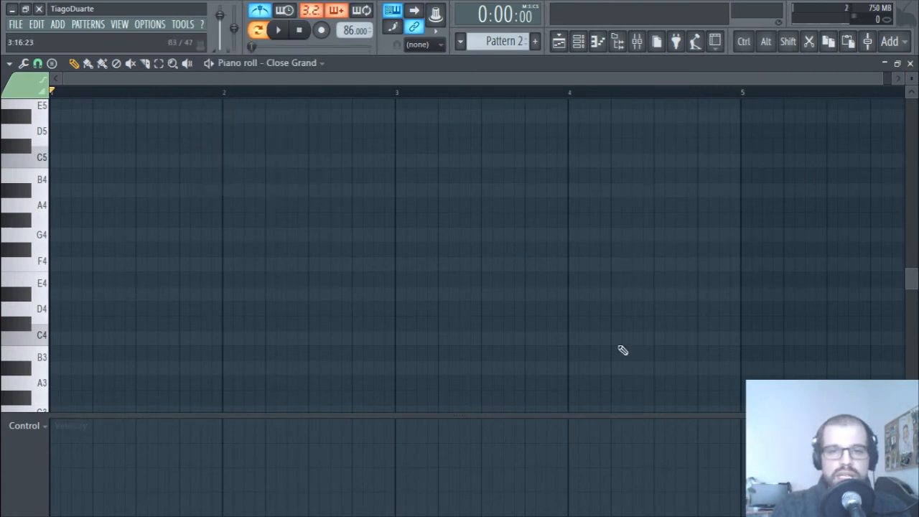
click(910, 64)
scroll(493, 42, up, 1)
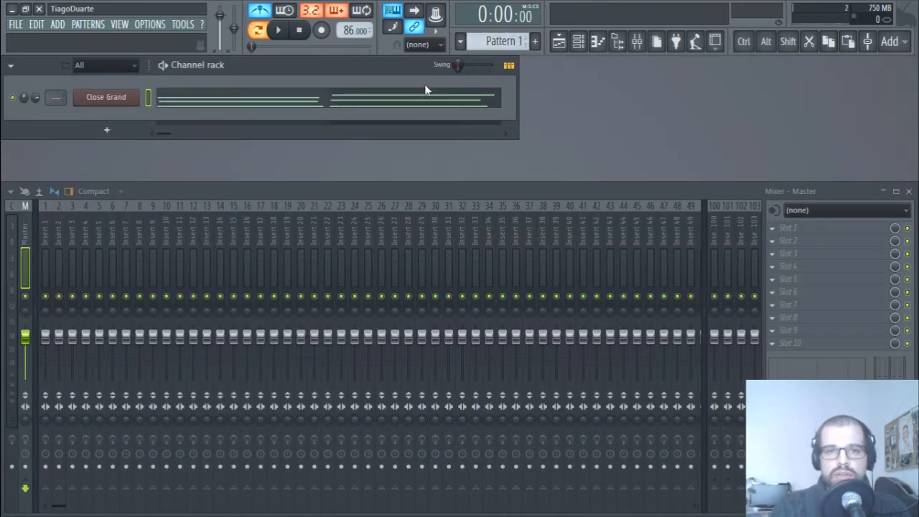
Play Pattern 1's eight-bar chord progression in the Close Grand piano roll while improvising a high melody, and stop playback at the end
click(285, 113)
key(space)
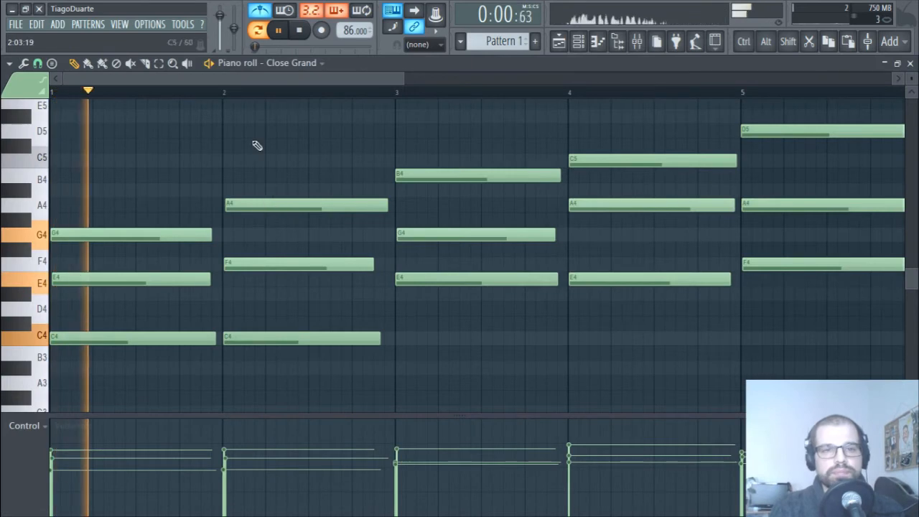
scroll(189, 151, down, 4)
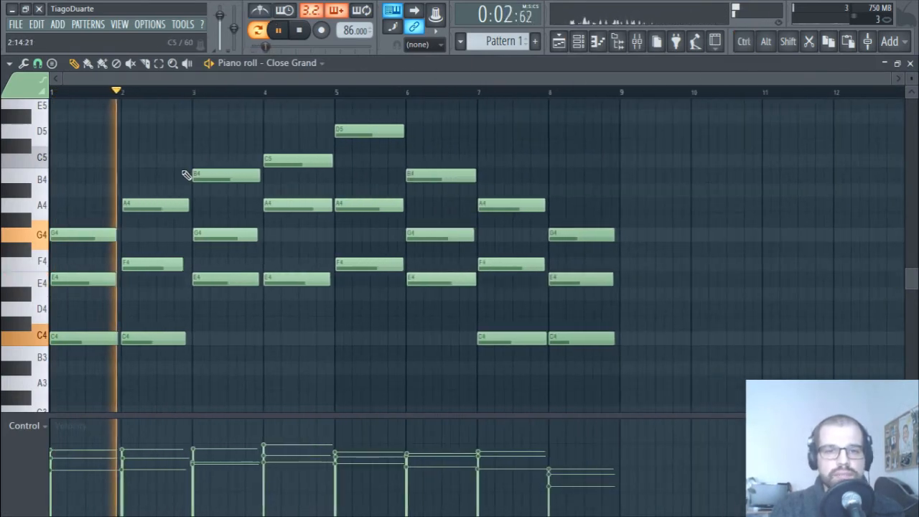
scroll(194, 196, up, 3)
scroll(195, 197, down, 3)
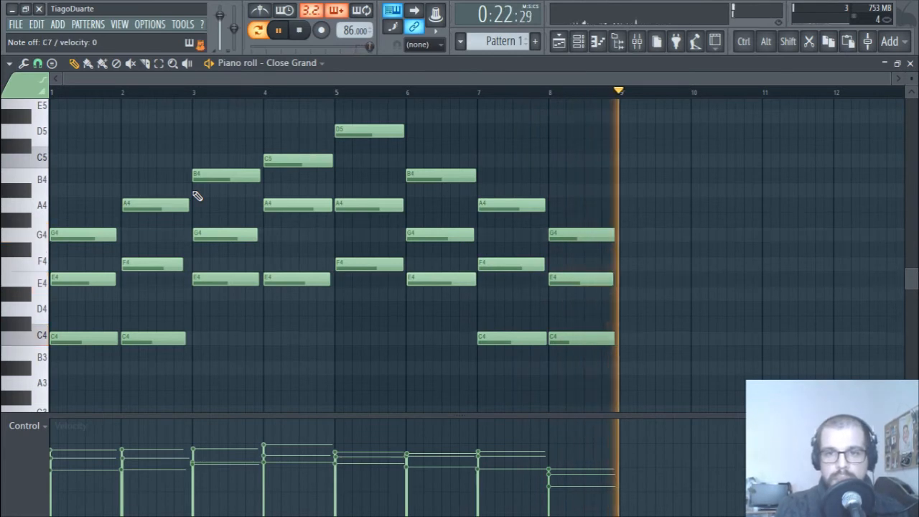
key(space)
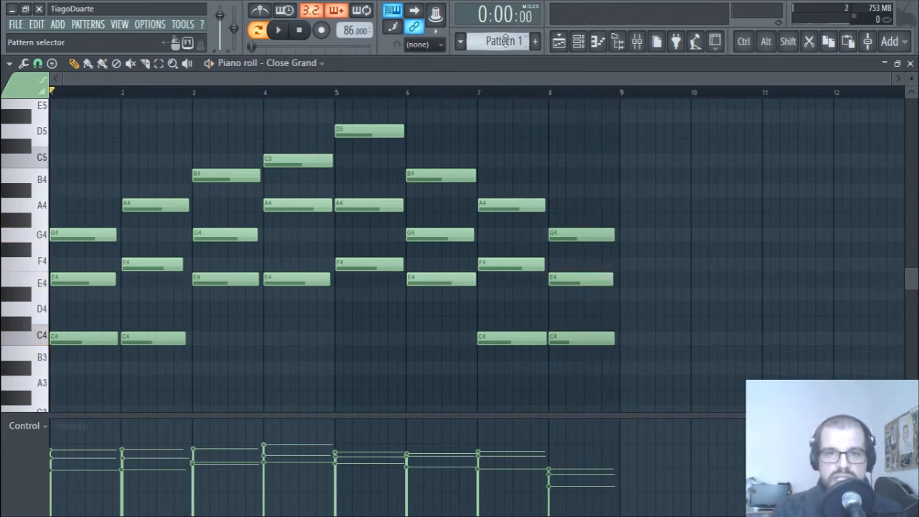
Switch to the empty Pattern 3 and dump the score log of recently played notes into it
scroll(505, 41, down, 1)
scroll(417, 181, up, 3)
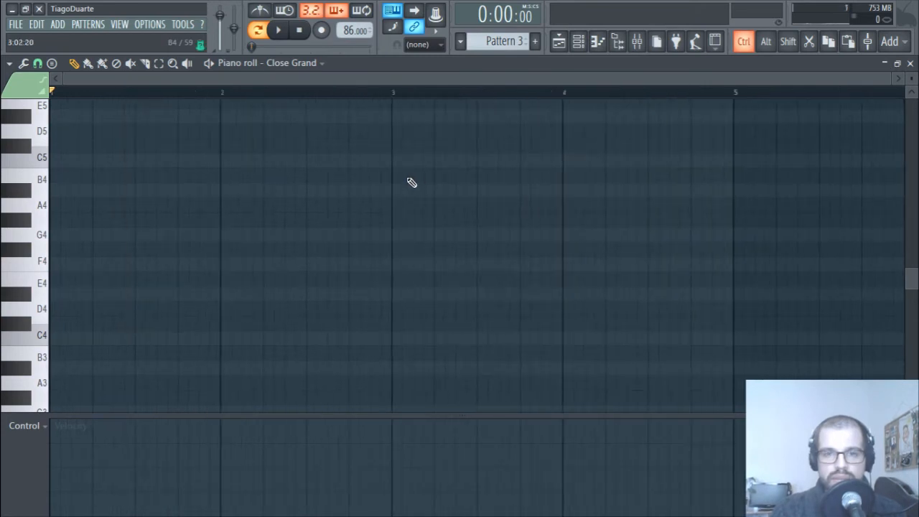
click(182, 25)
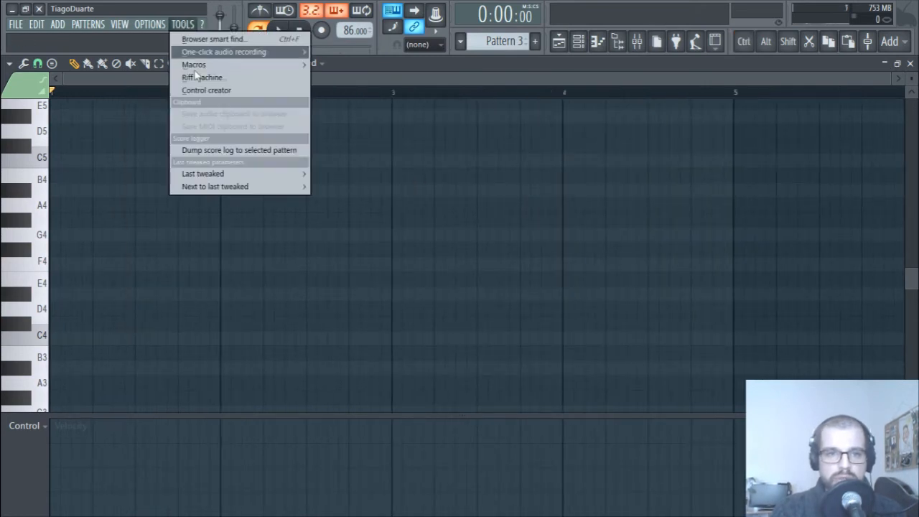
click(214, 151)
Look through the logged notes in Pattern 3 for the high melody improvised over the chord progression
scroll(487, 307, down, 10)
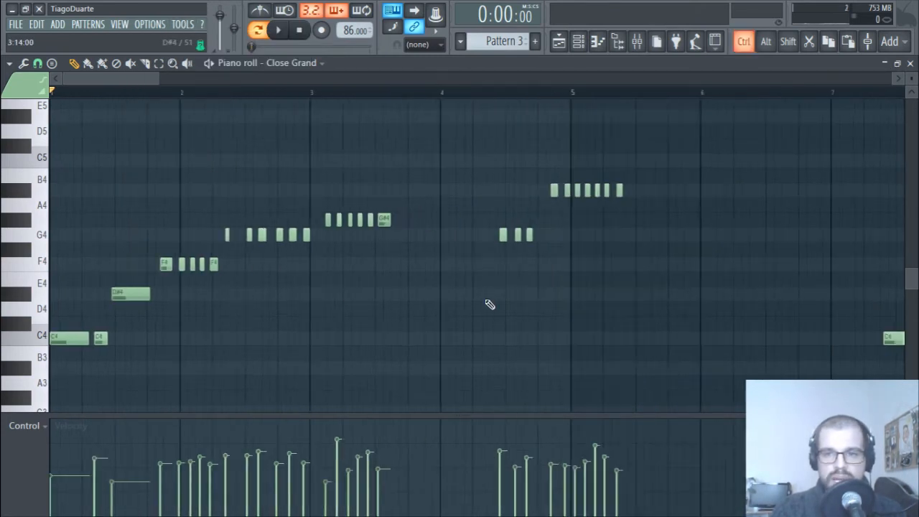
scroll(488, 308, up, 8)
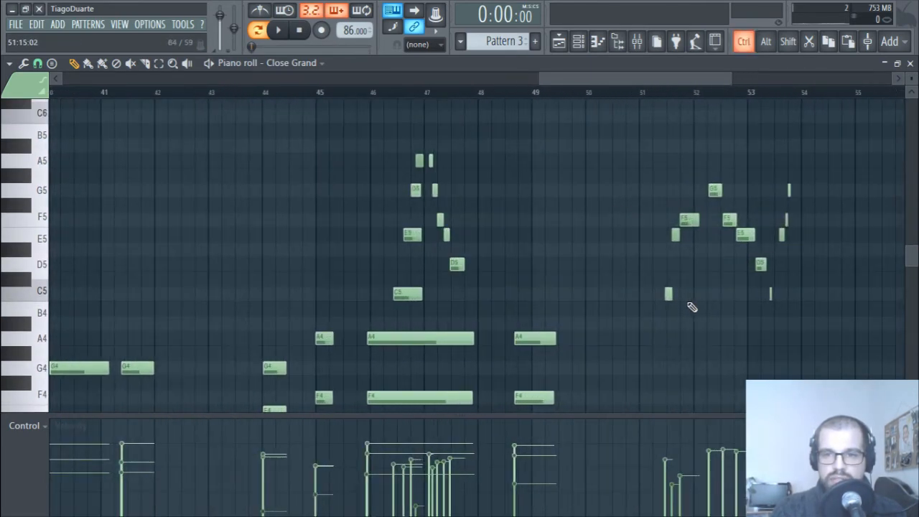
scroll(691, 307, down, 4)
scroll(474, 288, down, 7)
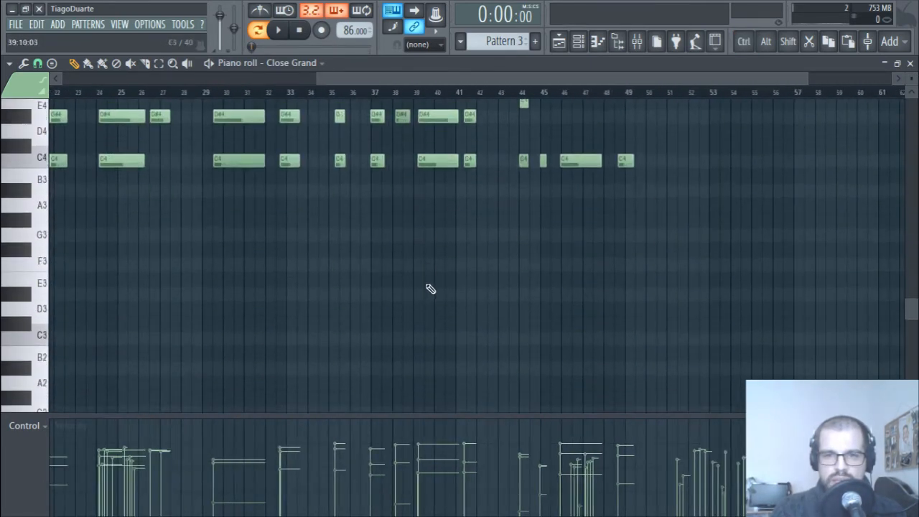
scroll(409, 284, up, 6)
scroll(554, 324, left, 10)
scroll(740, 334, up, 3)
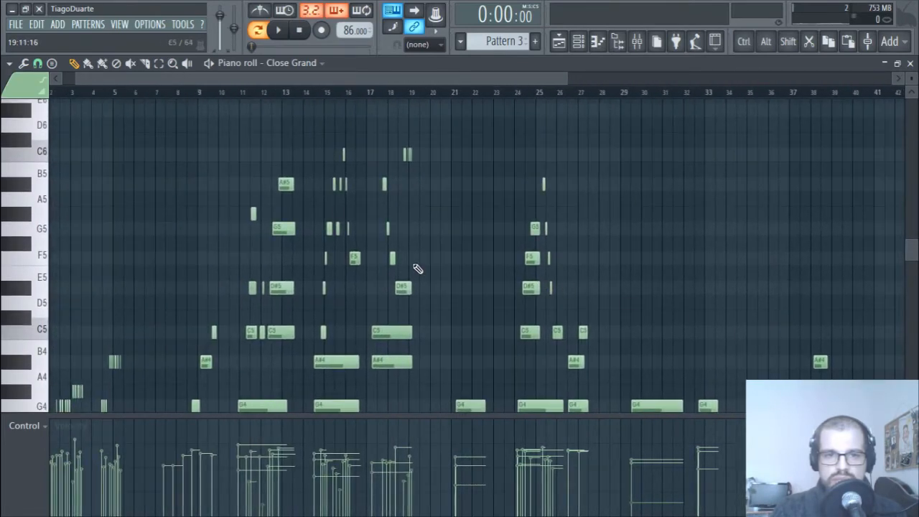
scroll(358, 288, down, 4)
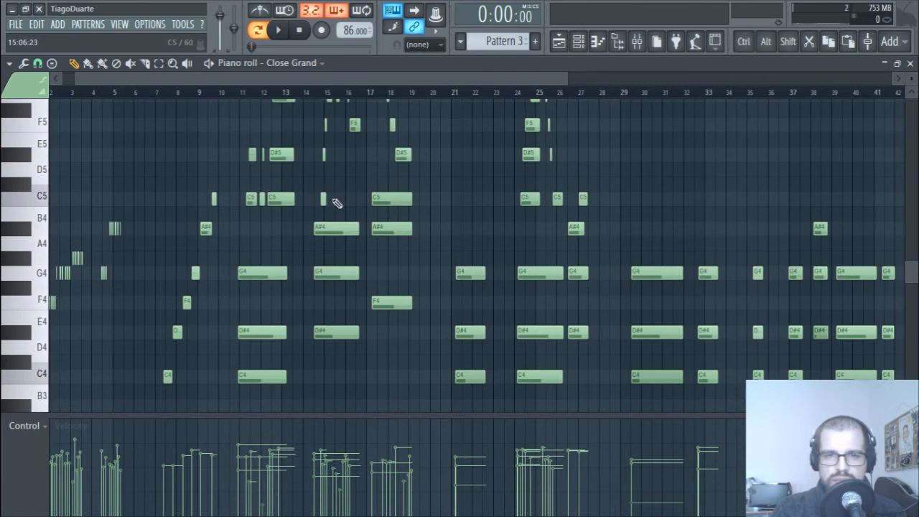
scroll(337, 203, up, 4)
scroll(345, 242, up, 8)
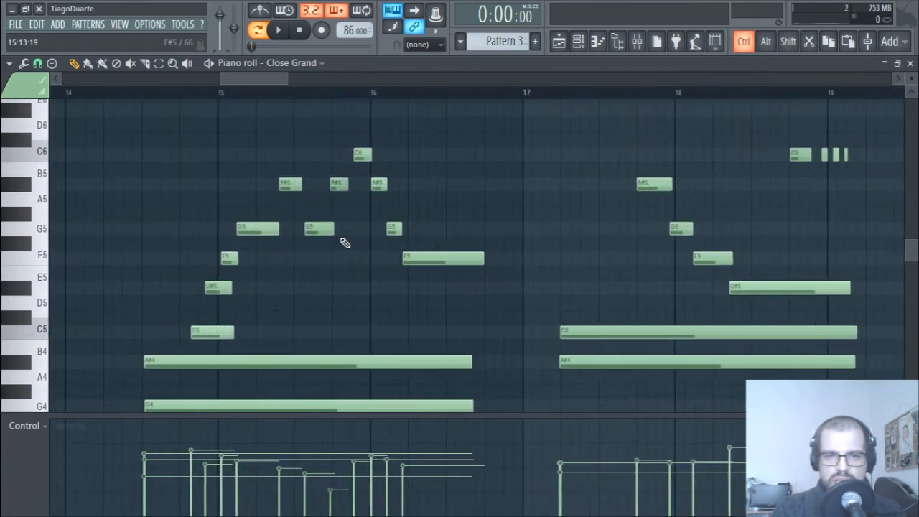
scroll(277, 292, down, 4)
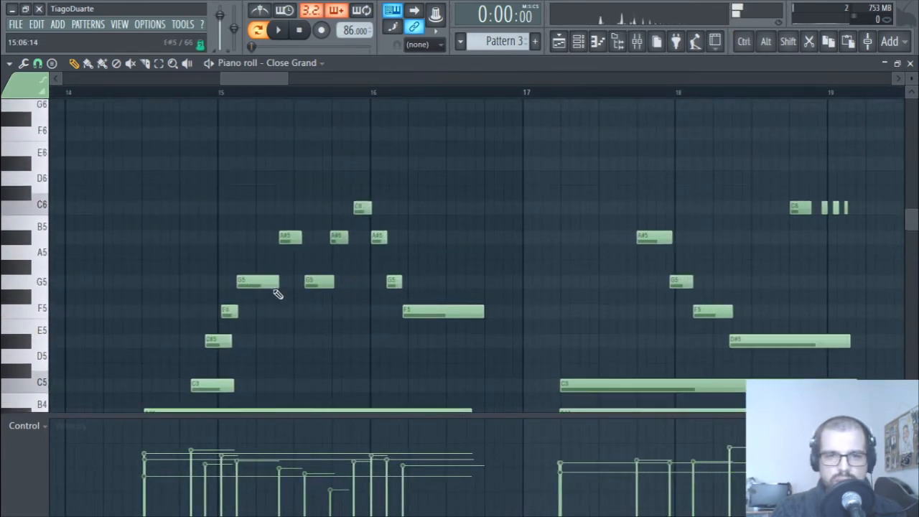
scroll(452, 320, down, 10)
drag(836, 208, 718, 295)
scroll(455, 324, up, 5)
drag(618, 287, 208, 305)
scroll(294, 293, right, 5)
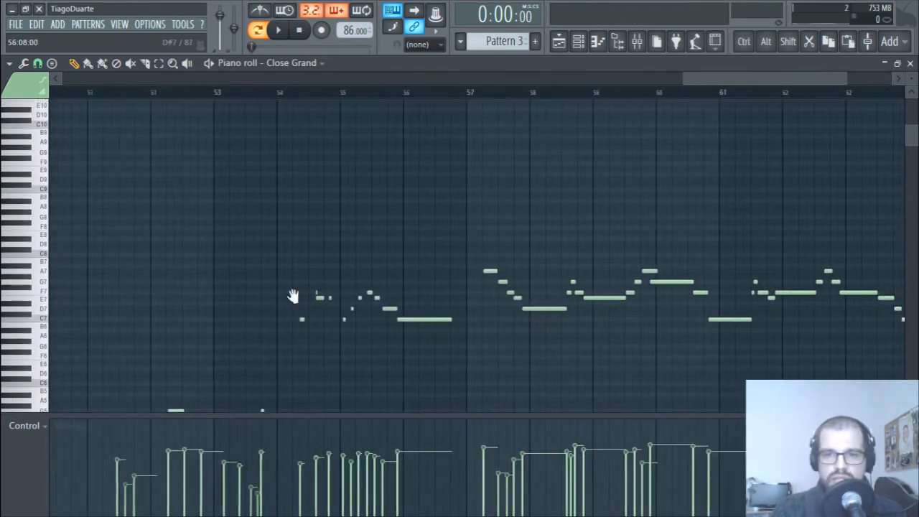
scroll(205, 311, down, 2)
Cut the high-octave melody between bars 54 and 65 out of Pattern 3 and close its piano roll
drag(733, 210, 269, 374)
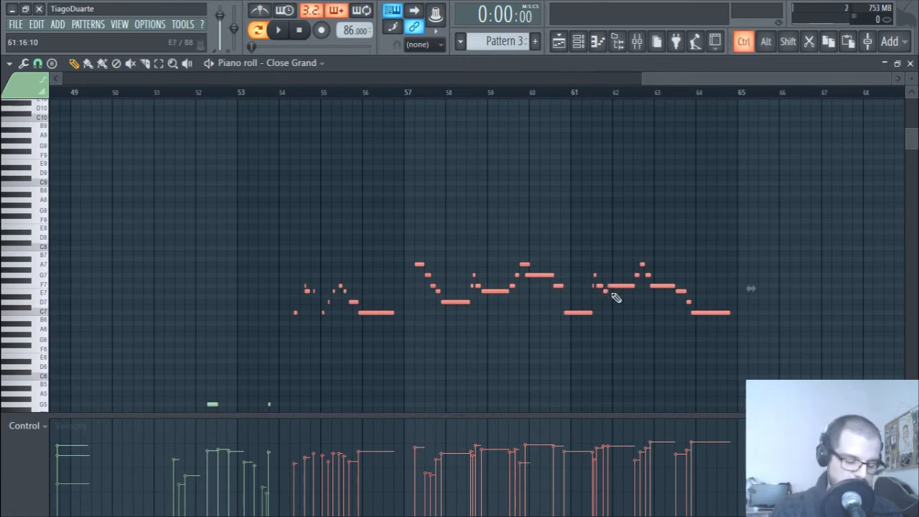
key(ctrl+x)
click(910, 63)
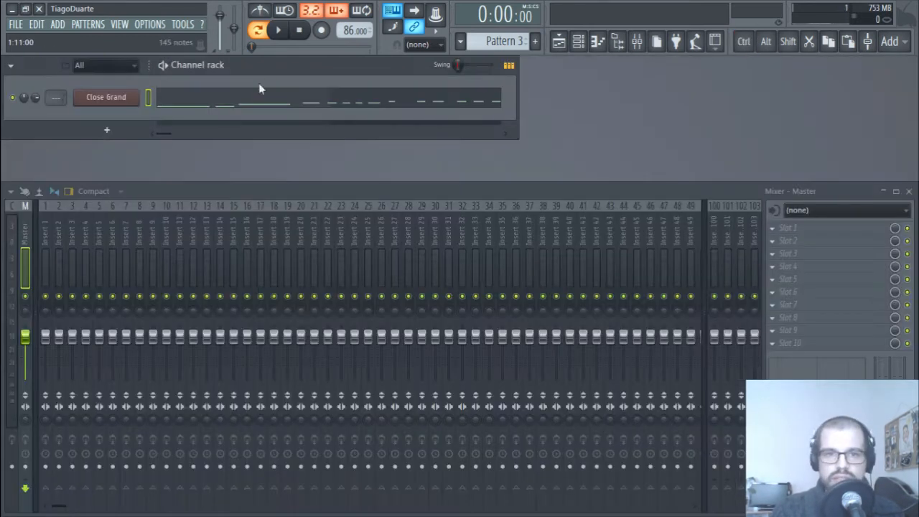
Paste the melody into Pattern 1's Close Grand piano roll and shift it earlier so its first note starts at bar 1
scroll(491, 45, down, 2)
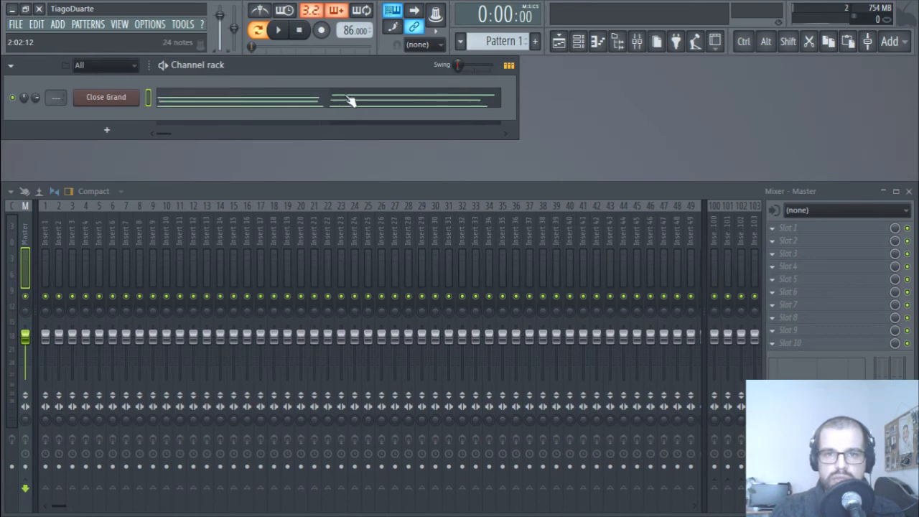
click(350, 101)
key(ctrl+v)
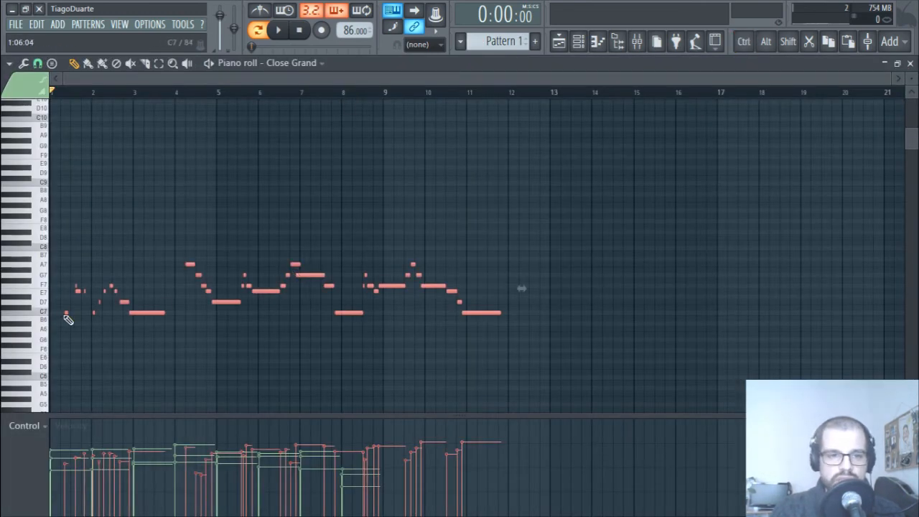
drag(64, 313, 25, 313)
scroll(156, 355, up, 4)
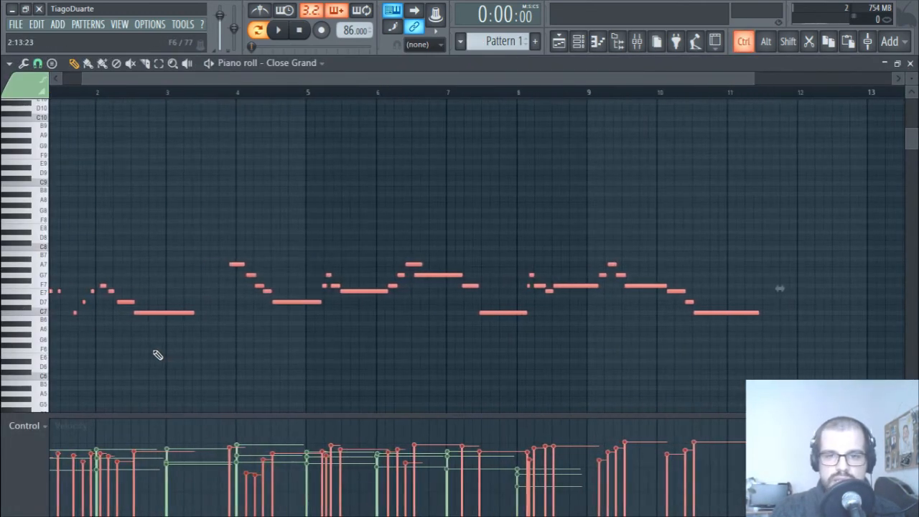
Delete the melody's opening phrase notes in bars 2 and 3 and move the remaining phrases earlier so the last note starts at bar 8
right_click(186, 314)
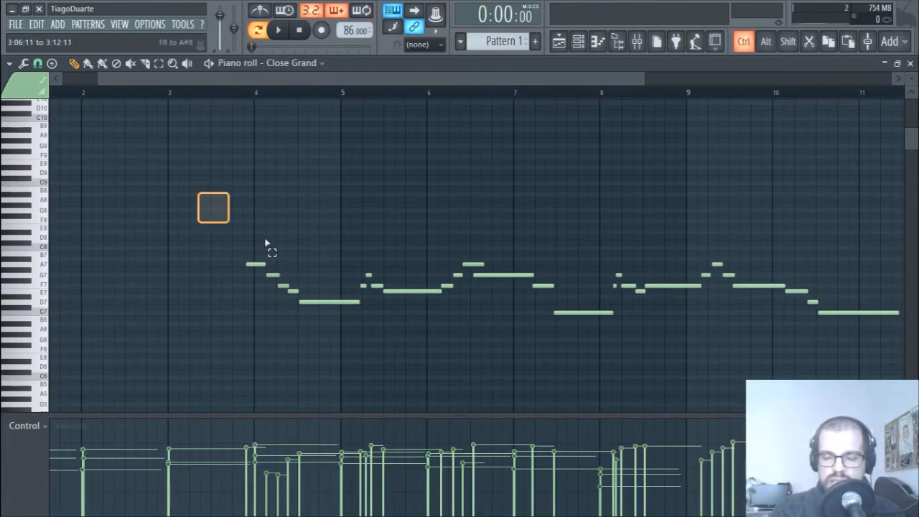
drag(266, 244, 854, 352)
drag(857, 318, 634, 322)
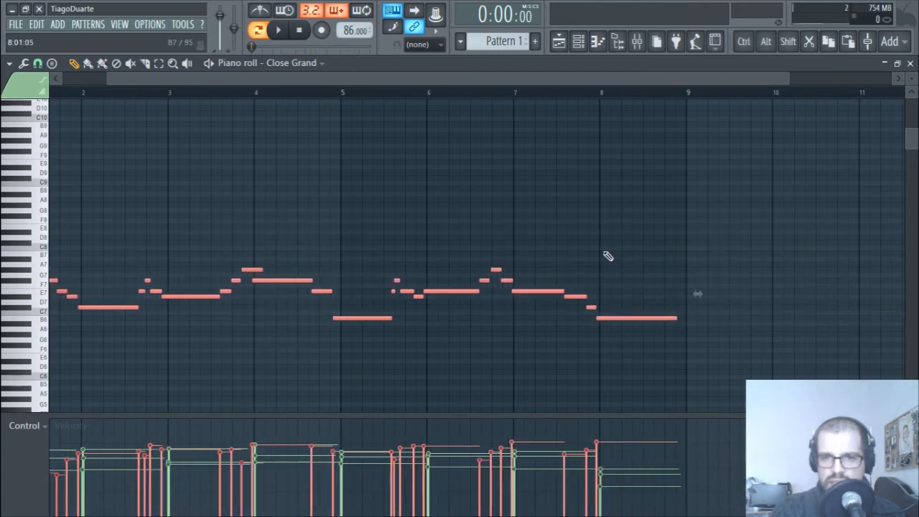
scroll(616, 338, up, 6)
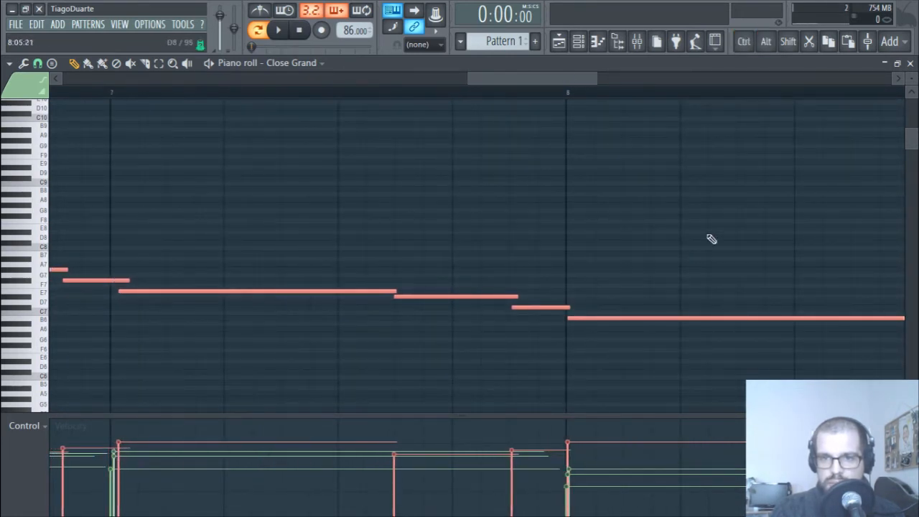
click(692, 287)
scroll(688, 316, down, 3)
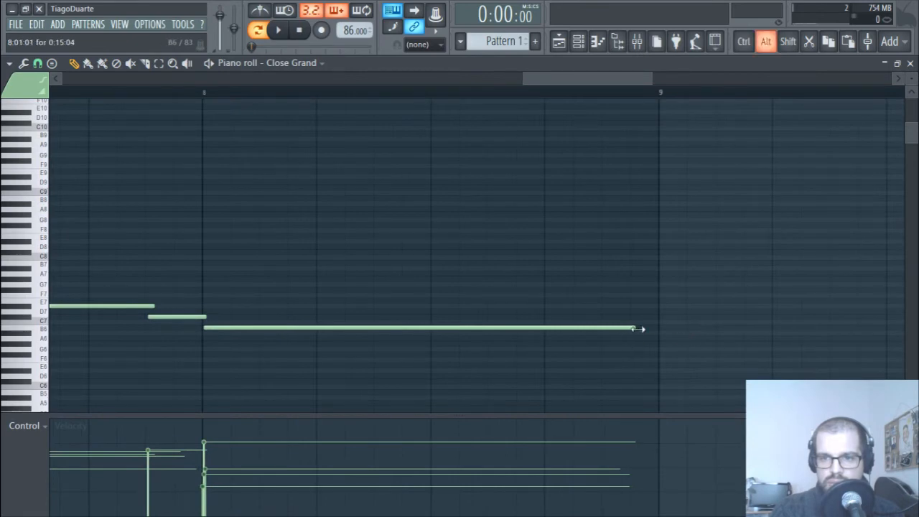
Play Pattern 1 from the beginning to hear the melody over the chords, and stop playback
scroll(436, 285, down, 5)
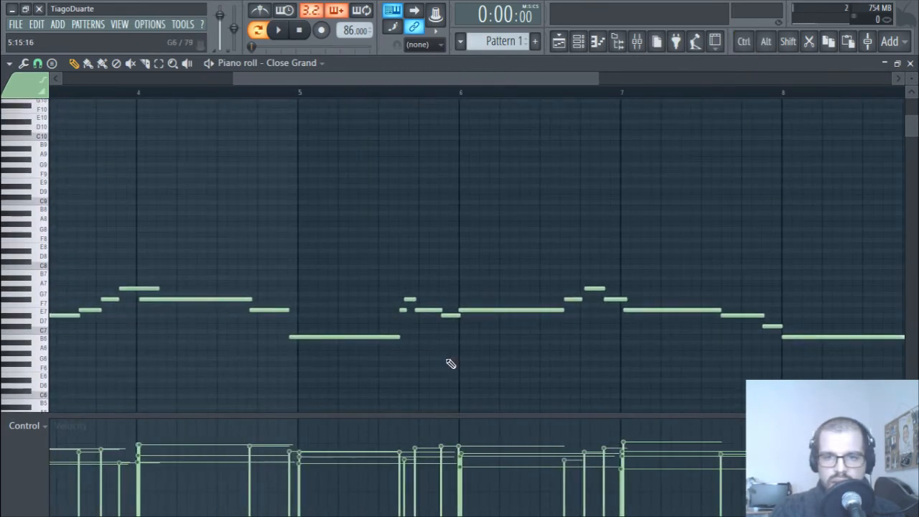
drag(518, 354, 158, 359)
scroll(79, 365, up, 2)
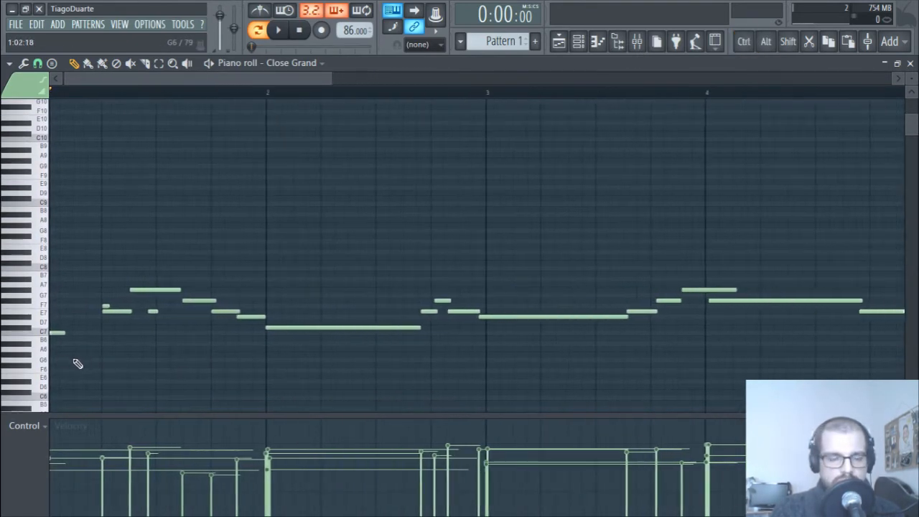
drag(79, 365, 171, 368)
key(space)
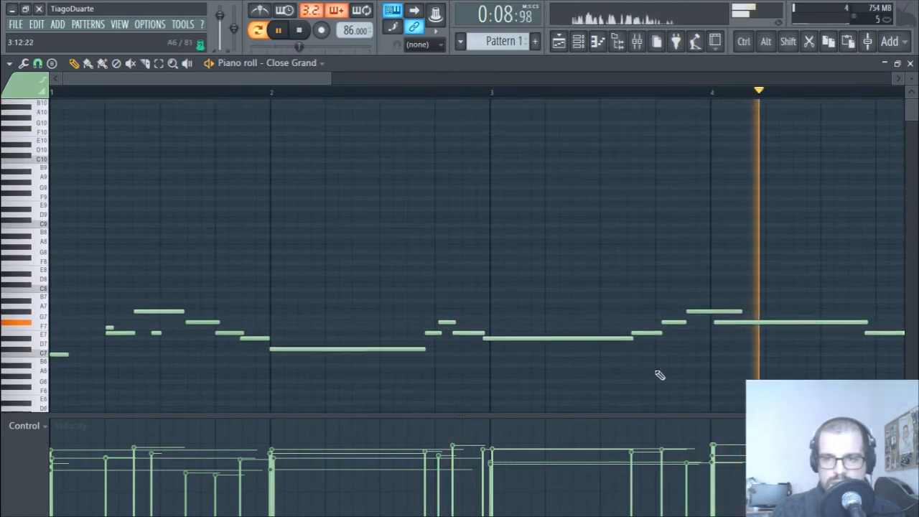
scroll(396, 337, down, 2)
scroll(419, 347, down, 4)
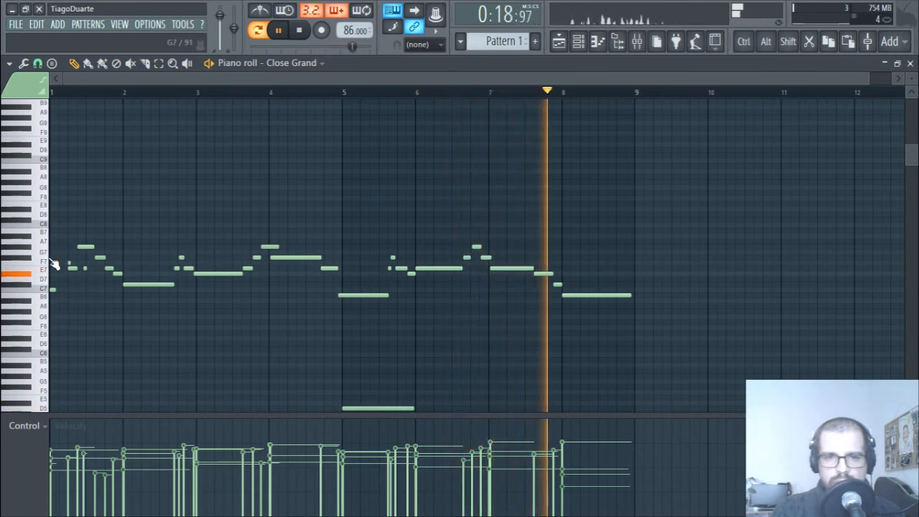
key(space)
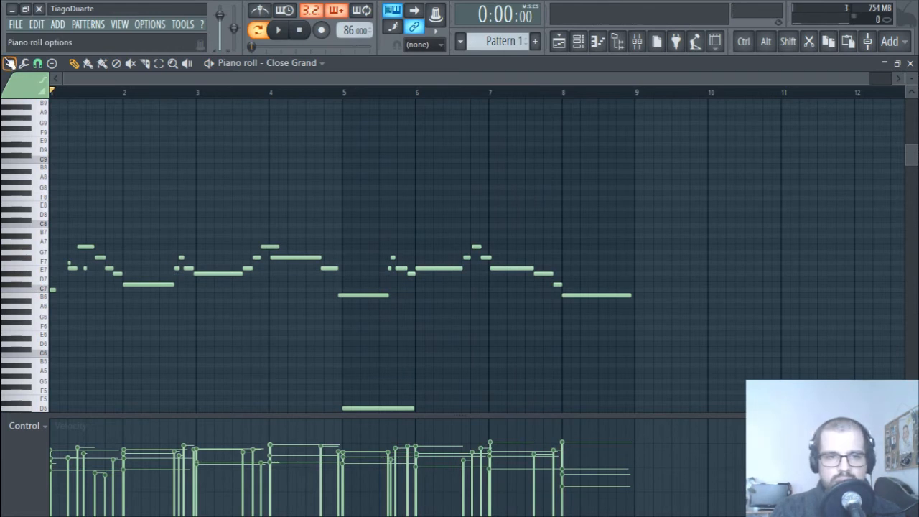
Set the piano roll's scale highlighting to Major Bebop, keeping C as the root note
click(9, 63)
mouse_move(33, 146)
mouse_move(173, 161)
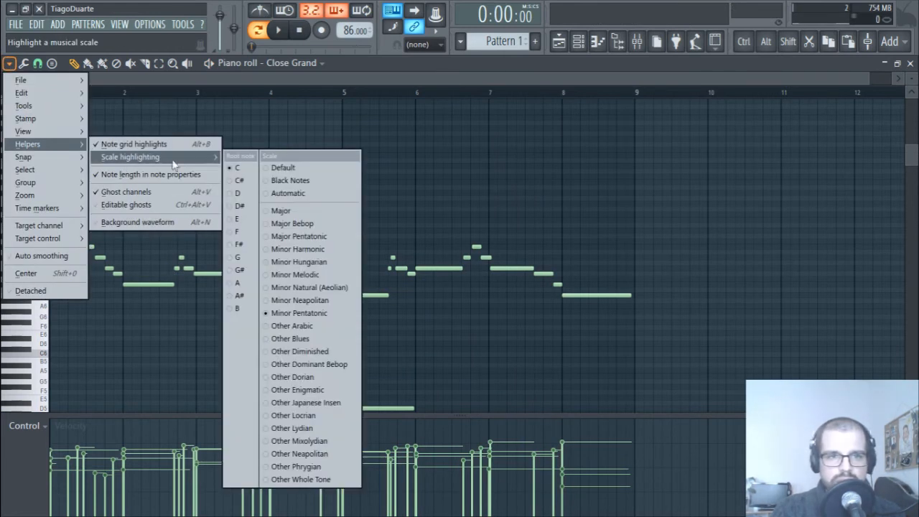
click(300, 223)
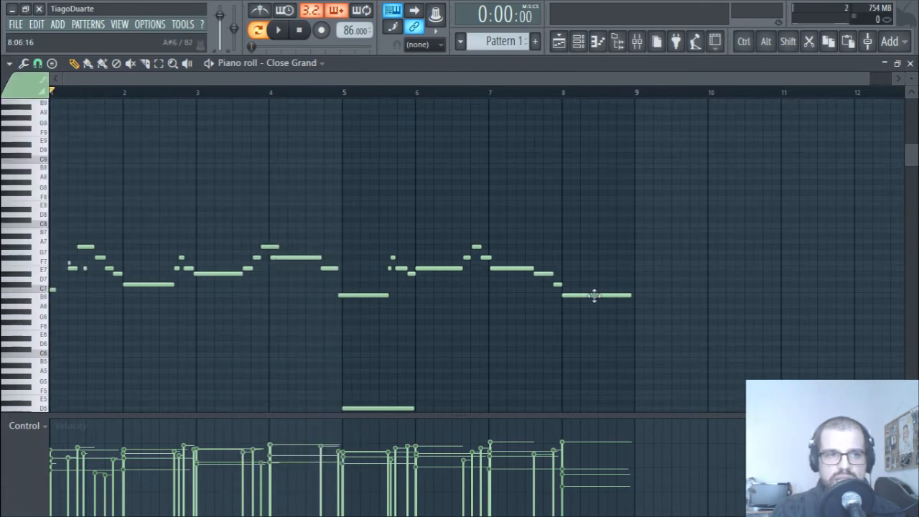
Transpose the entire melody up one semitone so its last note in bar 8 is C7, and clear the selection
scroll(609, 318, up, 10)
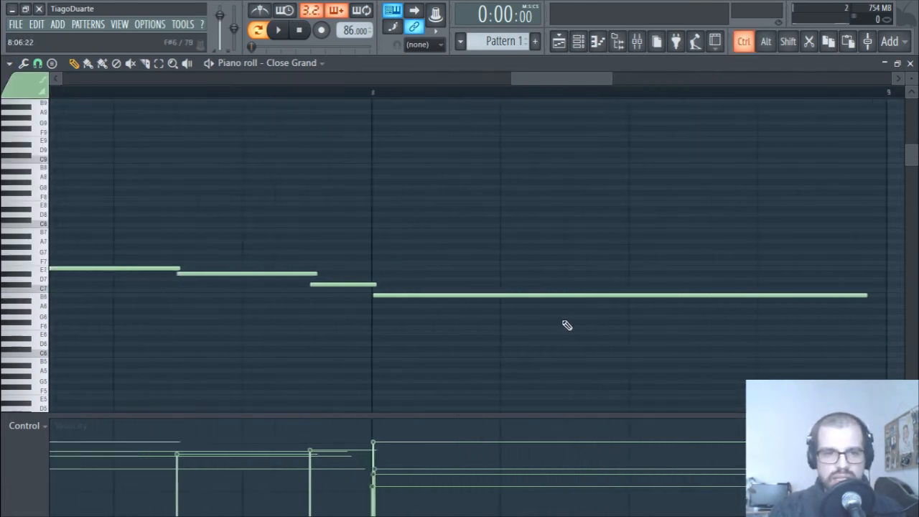
scroll(543, 318, down, 10)
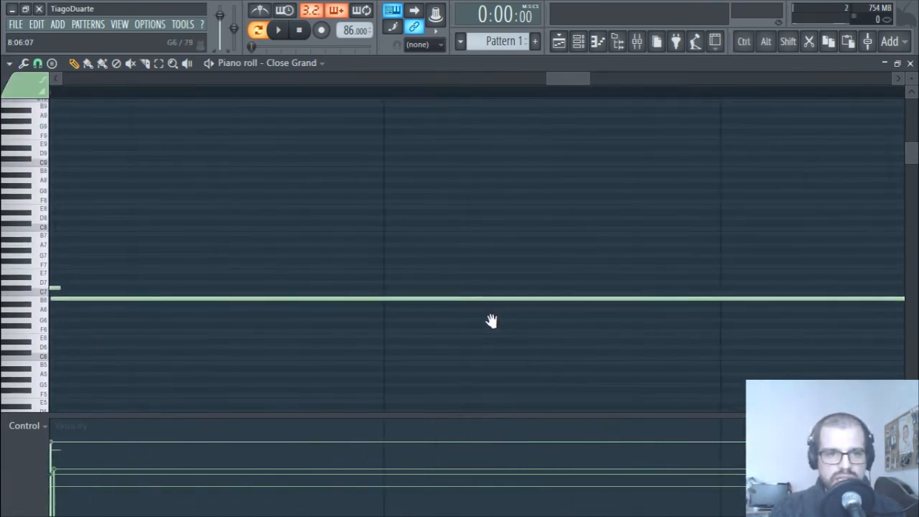
scroll(585, 326, down, 3)
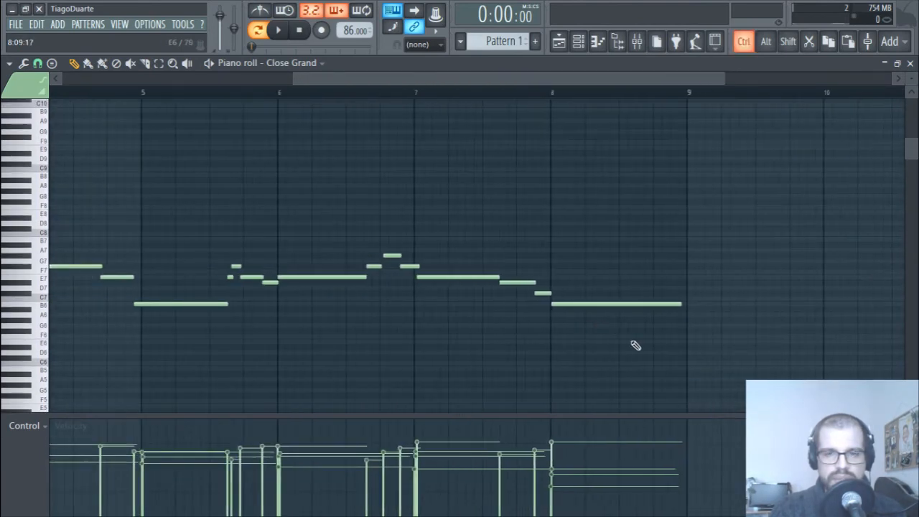
drag(636, 343, 51, 189)
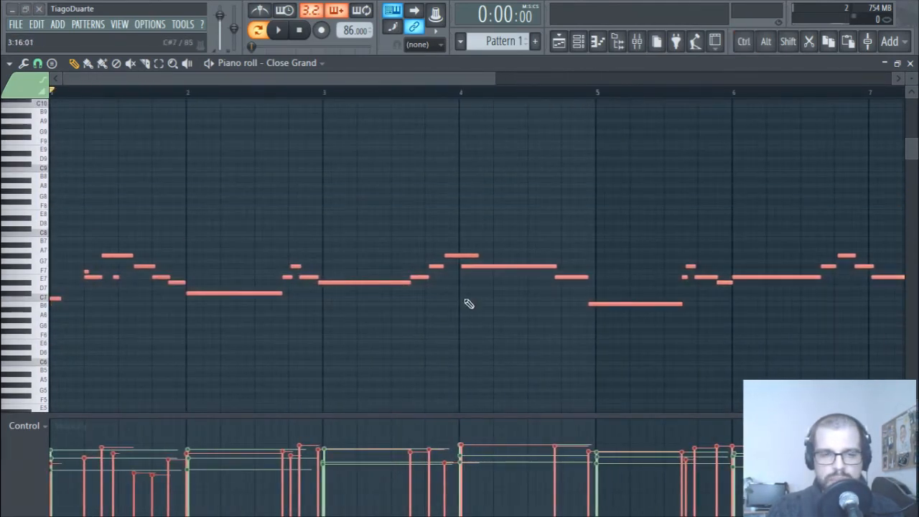
scroll(468, 304, right, 4)
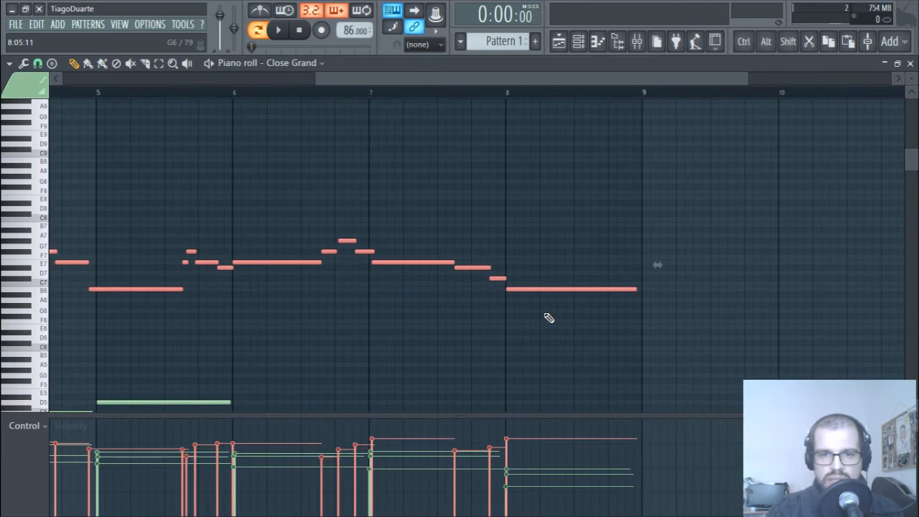
scroll(548, 318, up, 5)
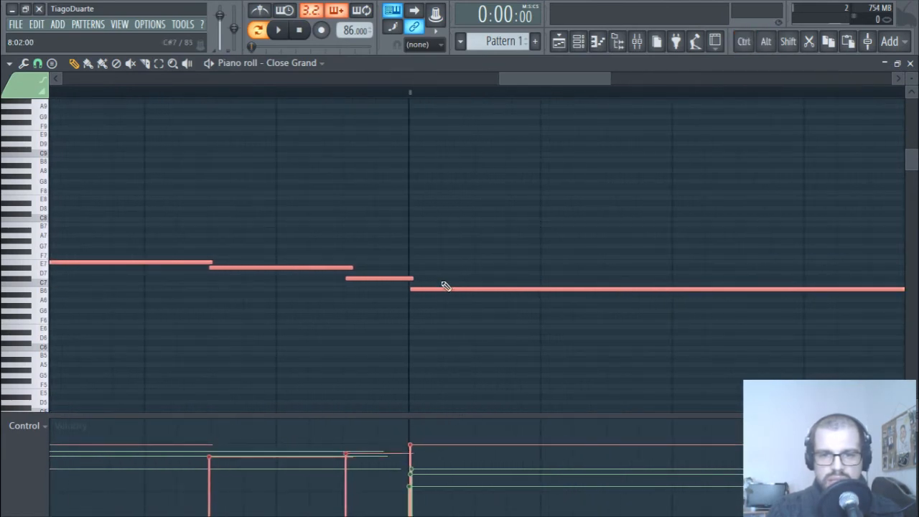
drag(438, 288, 435, 285)
key(ctrl+d)
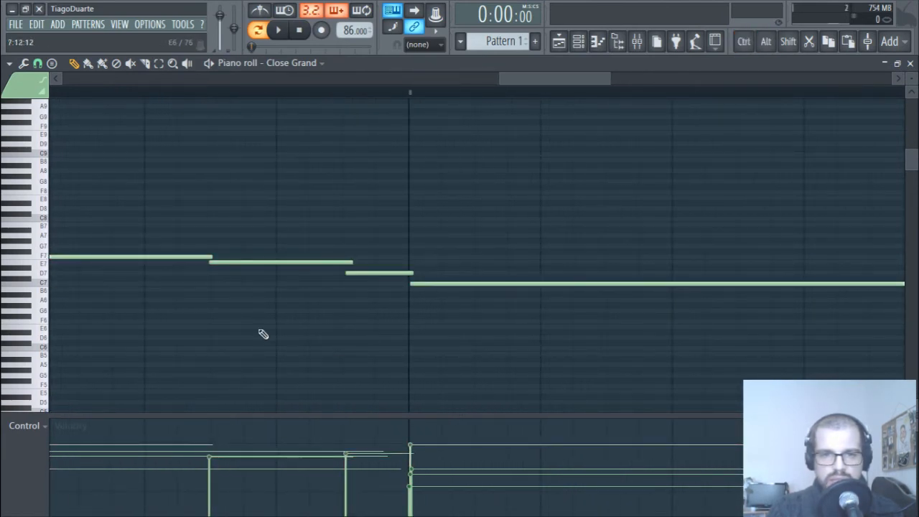
Play Pattern 1 from the beginning and follow the transposed melody through to bar 8 against the chords
ctrl+right_click(241, 326)
scroll(243, 249, up, 4)
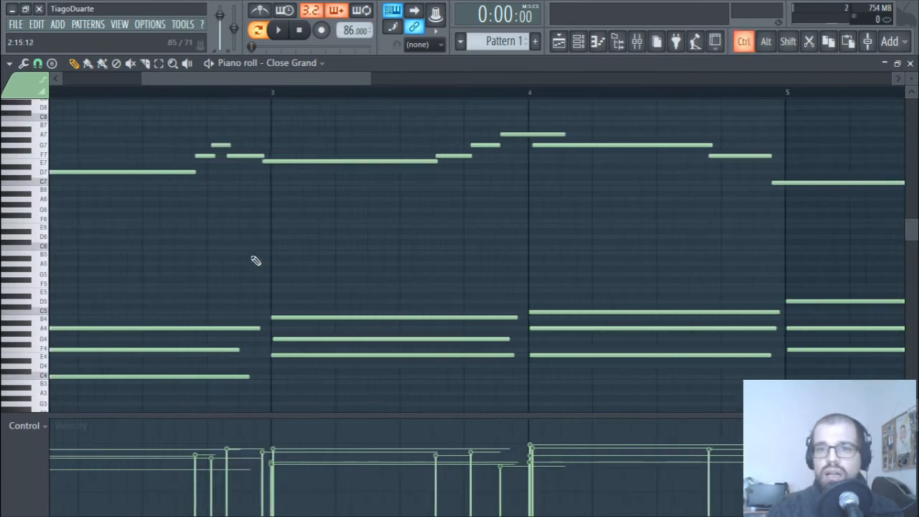
scroll(416, 324, up, 3)
scroll(510, 361, up, 1)
key(space)
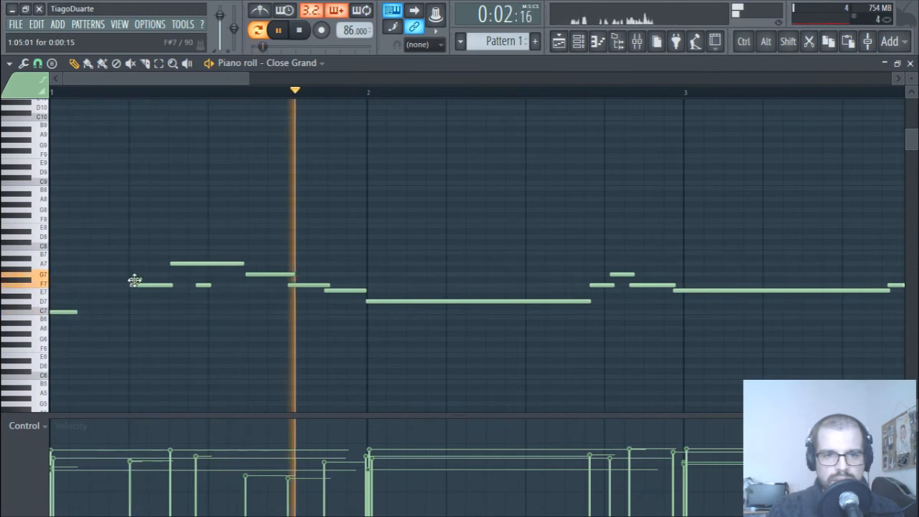
scroll(533, 369, down, 2)
drag(573, 366, 457, 369)
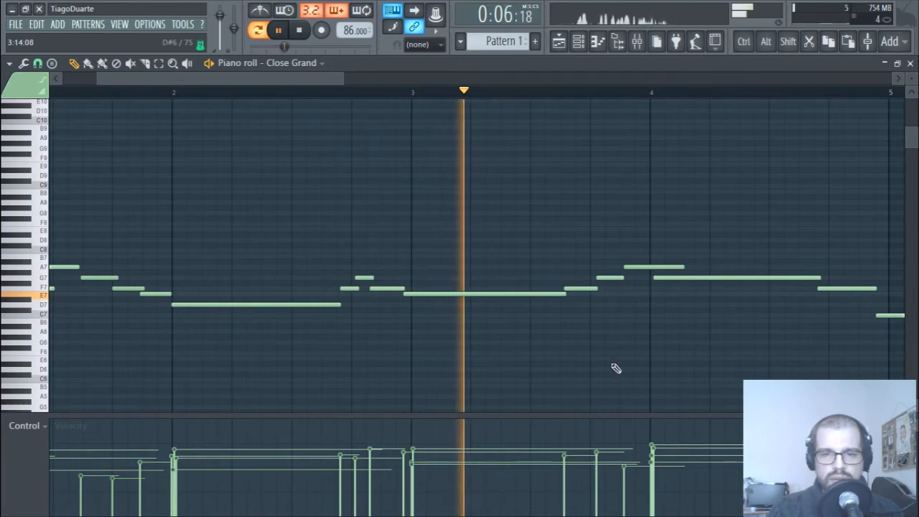
drag(616, 368, 406, 374)
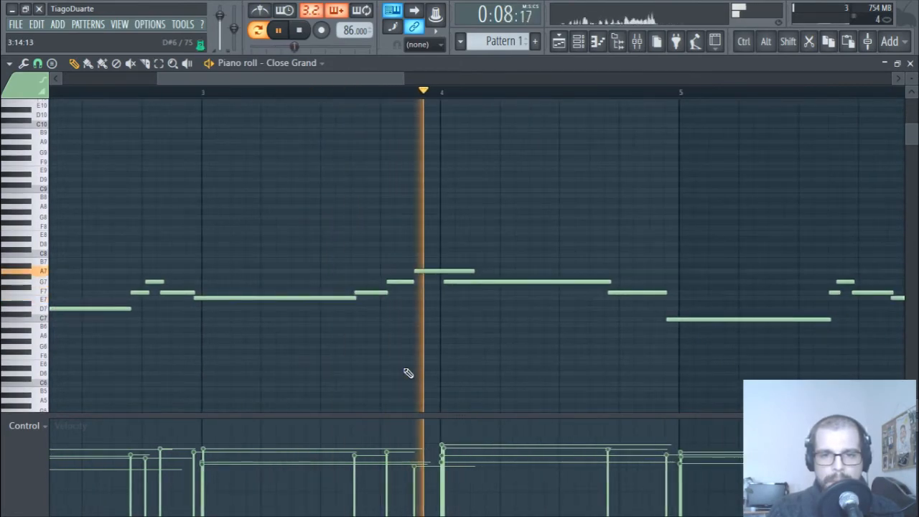
drag(558, 372, 309, 363)
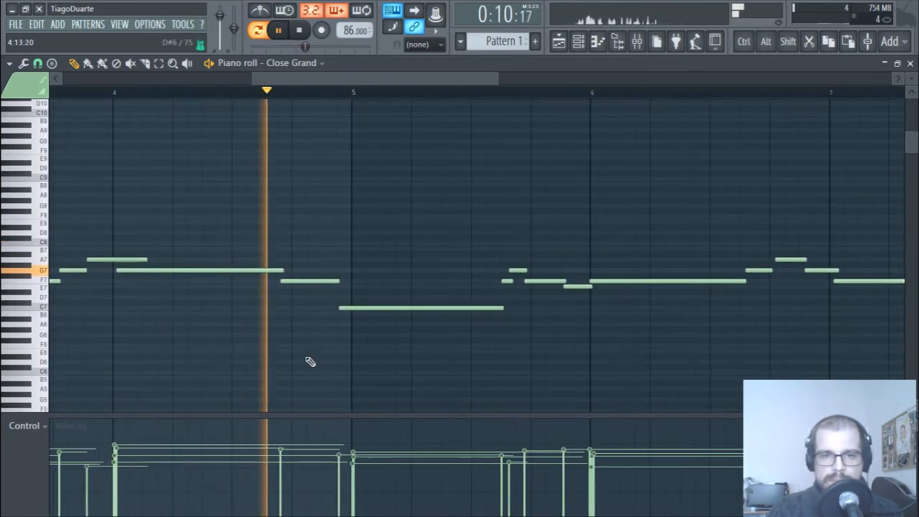
drag(619, 367, 342, 365)
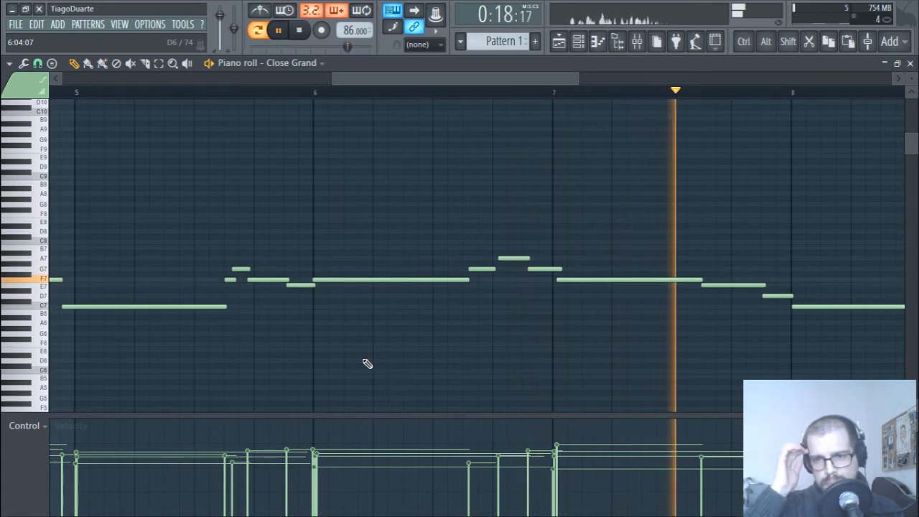
drag(788, 365, 370, 350)
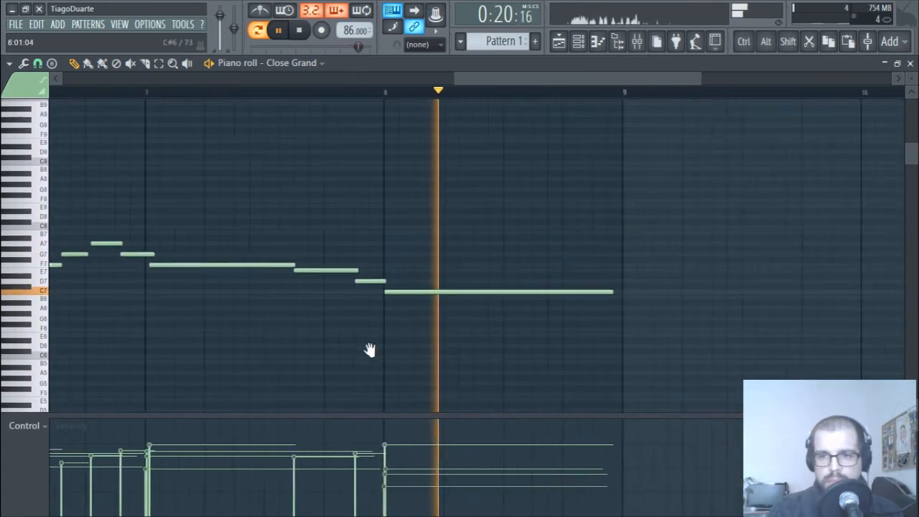
Tidy bar 7's melody by starting the F7 at bar 7, removing its overlap with the E7 and ending the D7 before bar 8
scroll(344, 342, up, 4)
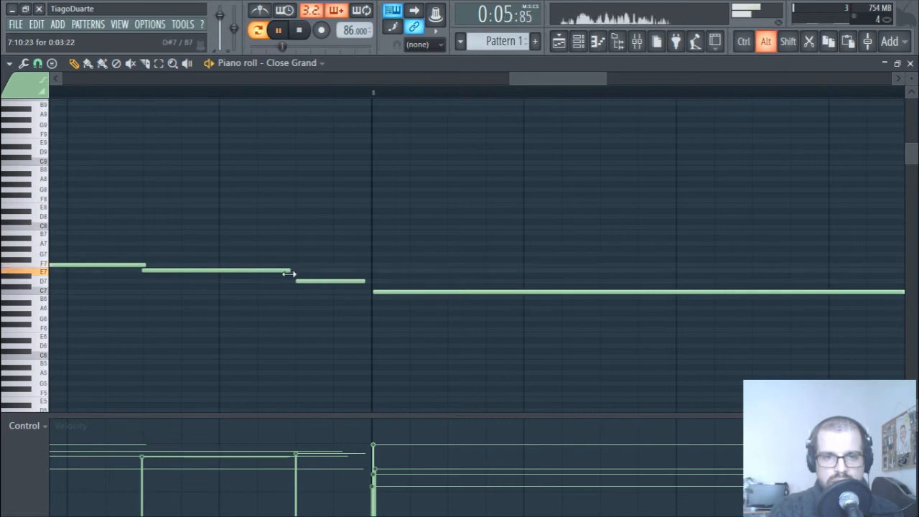
drag(251, 319, 447, 330)
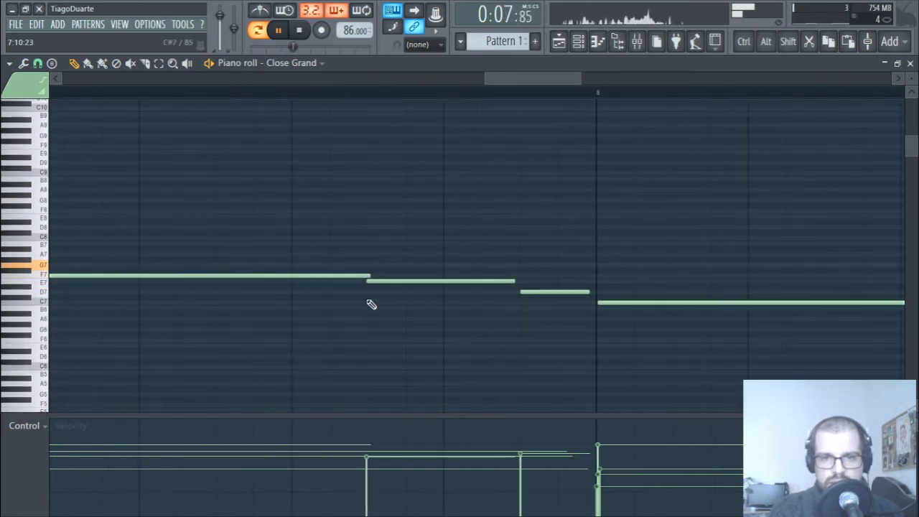
scroll(914, 79, up, 4)
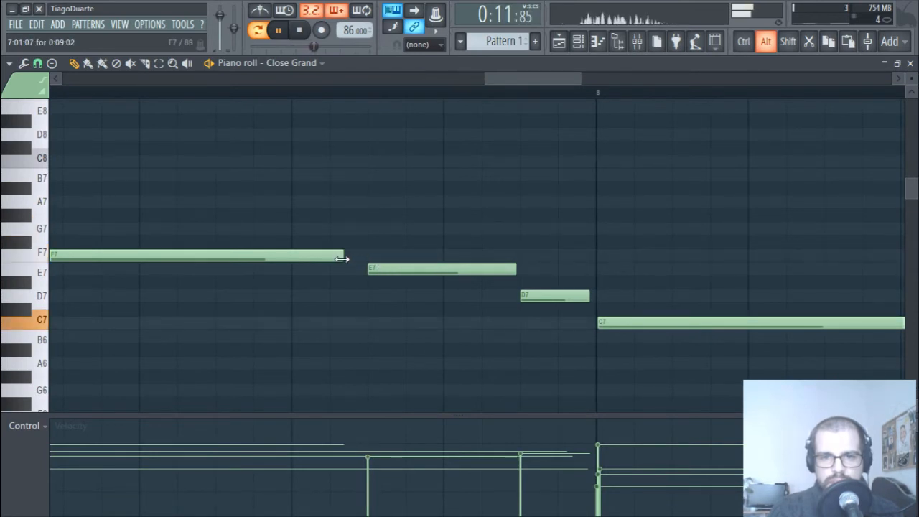
drag(364, 301, 538, 323)
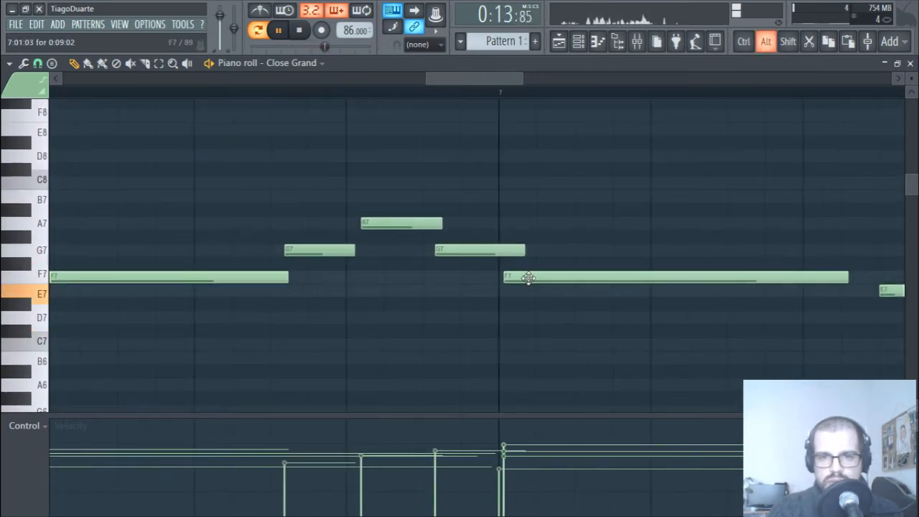
drag(845, 277, 866, 277)
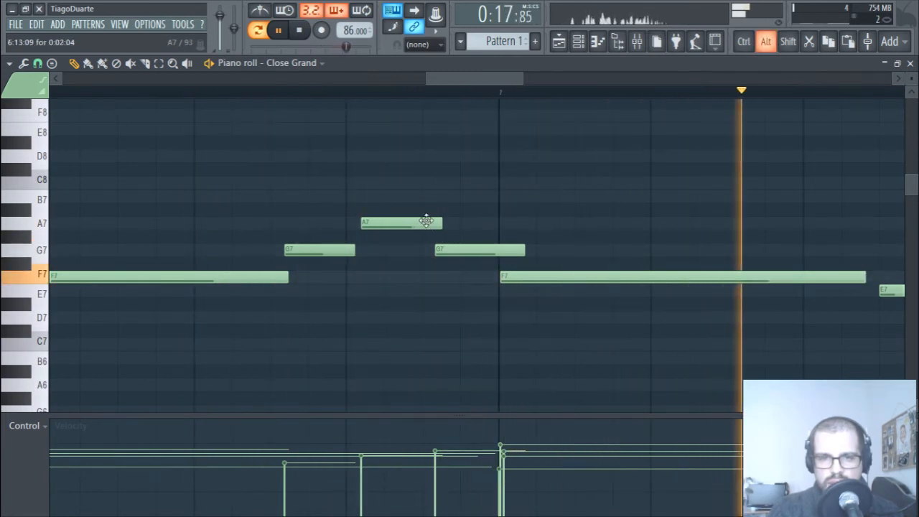
Shift the G7, A7, G7 figure before bar 7 slightly earlier and align bar 5's closing notes, with the short F7 at 5:11:01
drag(425, 220, 398, 223)
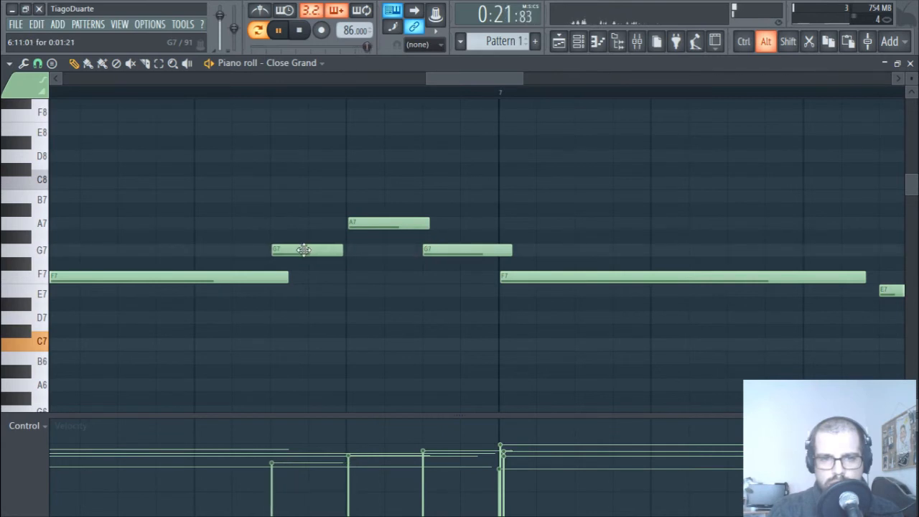
scroll(273, 271, up, 2)
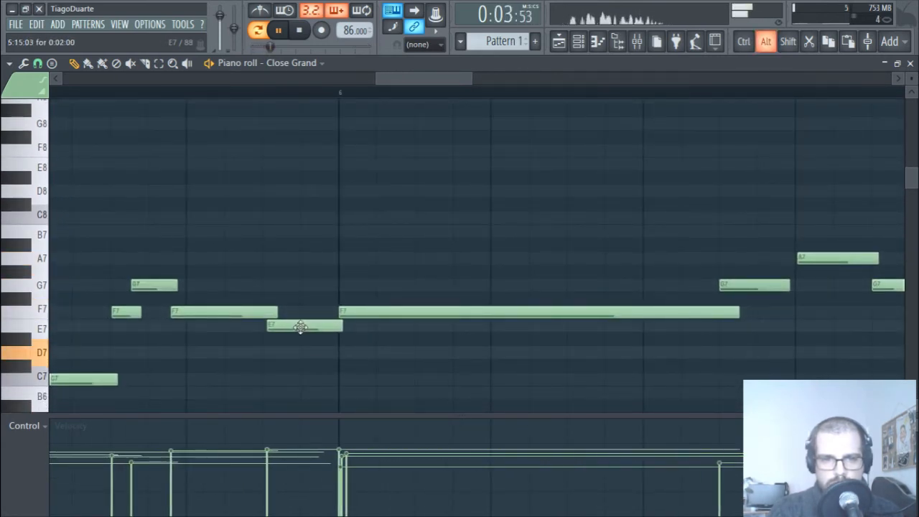
scroll(353, 281, down, 2)
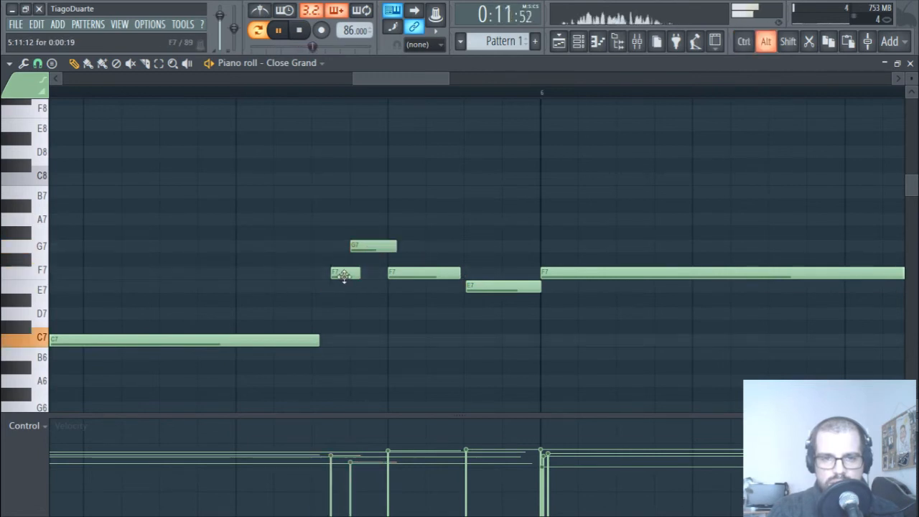
drag(344, 275, 328, 273)
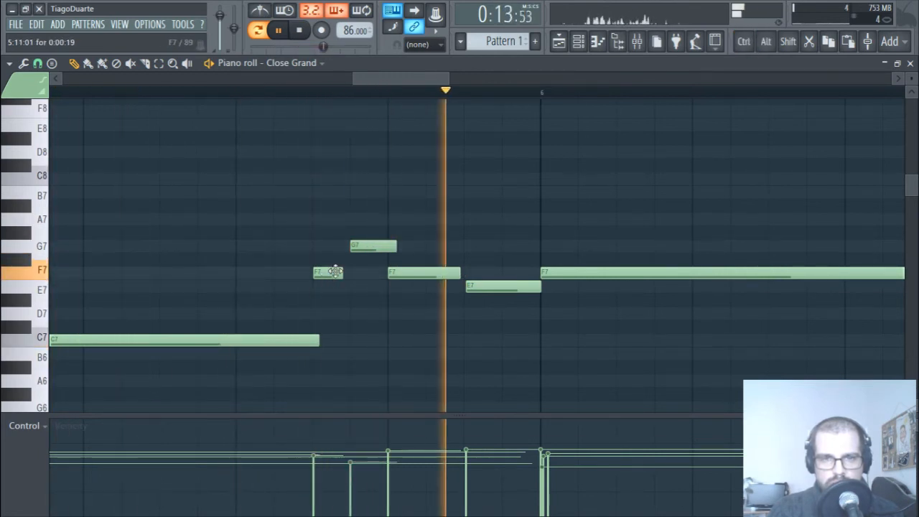
Align the melody from late bar 3 to bar 5, starting the long G7 at bar 4 and the long C7 at bar 5
scroll(728, 273, down, 1)
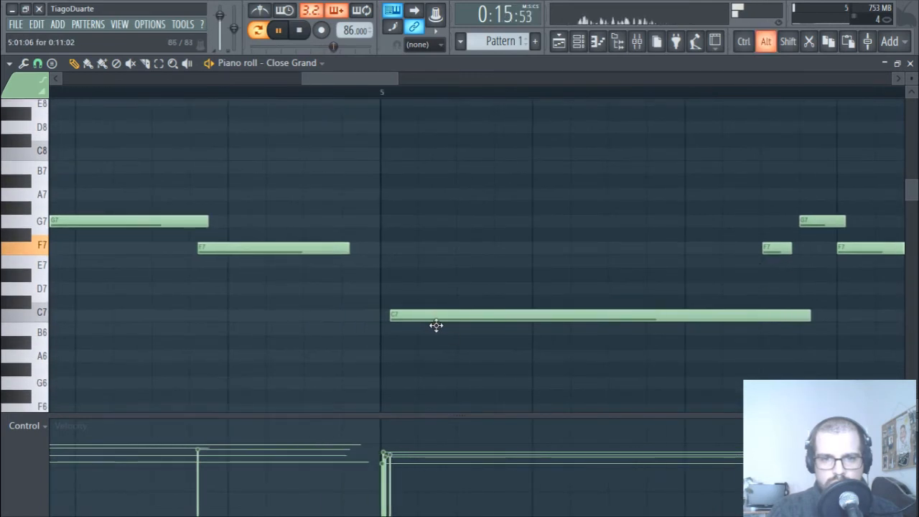
drag(355, 322, 553, 383)
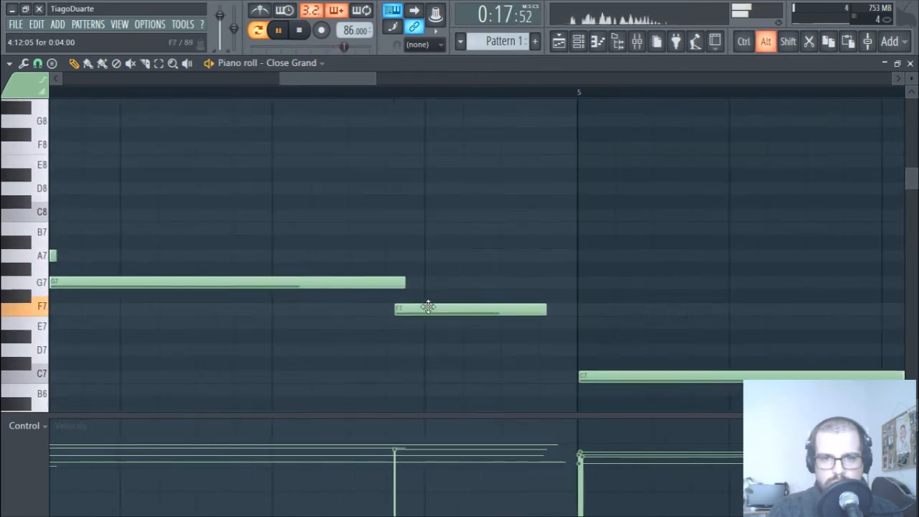
drag(215, 317, 552, 318)
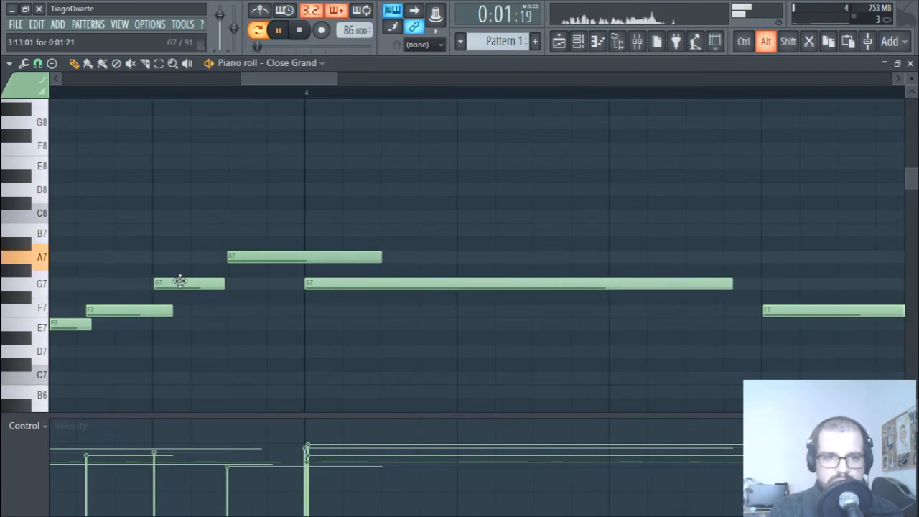
drag(192, 320, 637, 278)
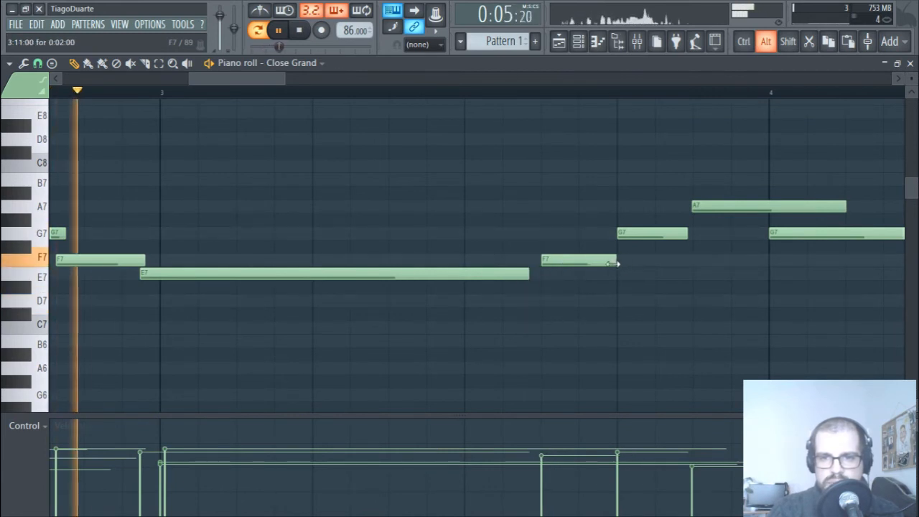
Start the long E7 at bar 3, end it before the following F7, and align bar 2's closing F7, G7, F7 notes
drag(217, 271, 625, 273)
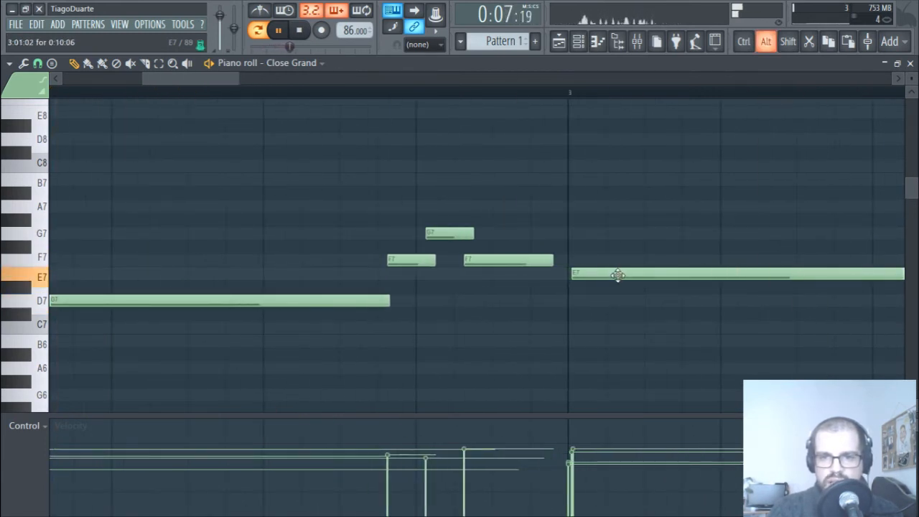
drag(519, 305, 210, 307)
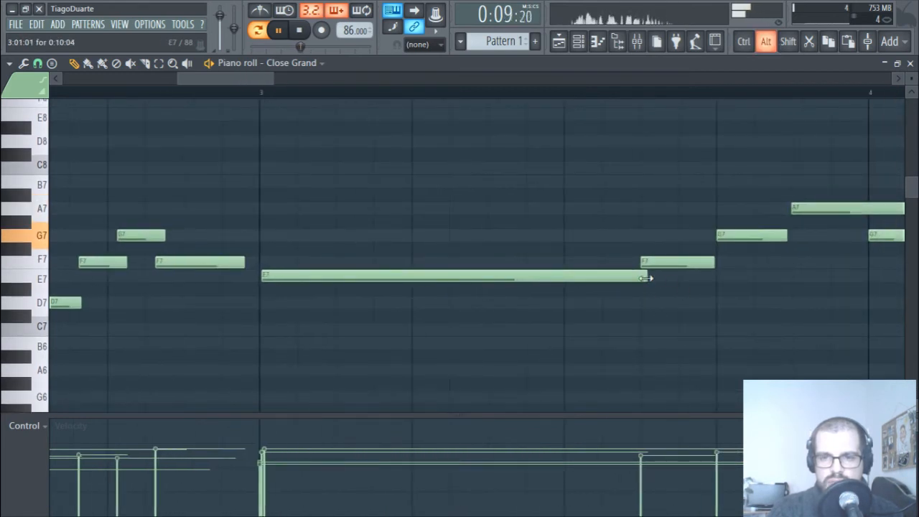
drag(277, 278, 303, 232)
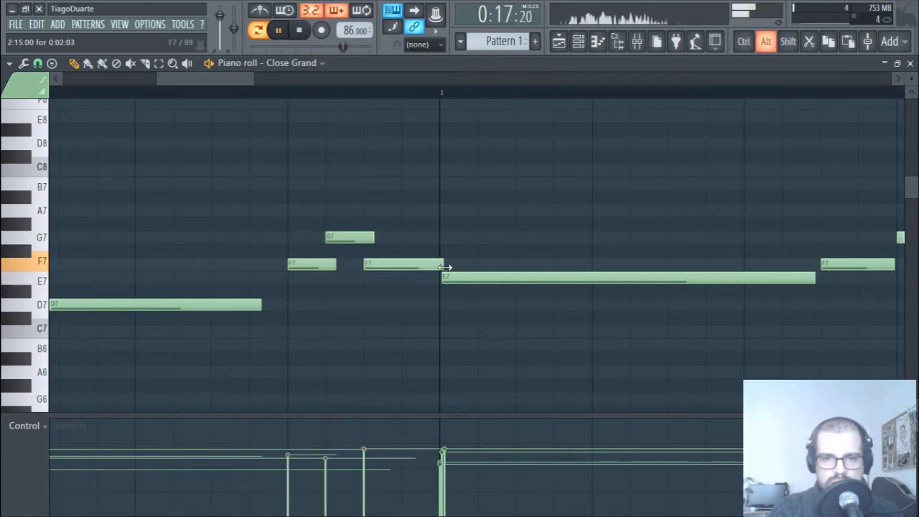
Start the long D7 at bar 2 and align the descending G7, F7 and E7 notes at the end of bar 1
drag(359, 308, 596, 305)
drag(380, 339, 584, 347)
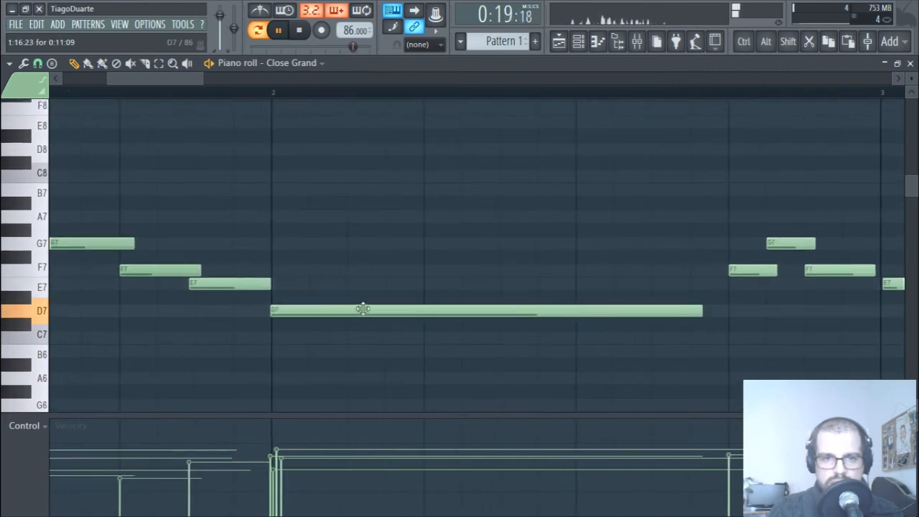
drag(253, 316, 541, 330)
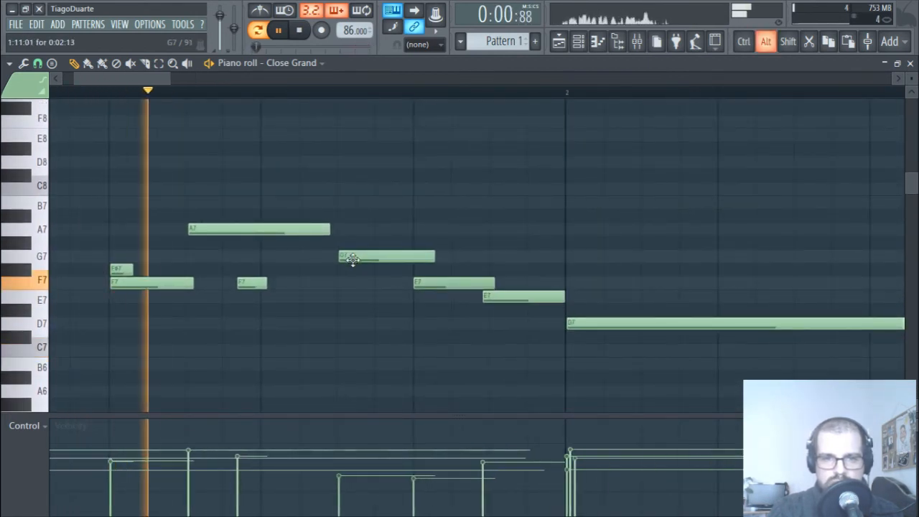
Audition the opening of Pattern 1, delete the short E7 before bar 1's first F7, and play it again
key(space)
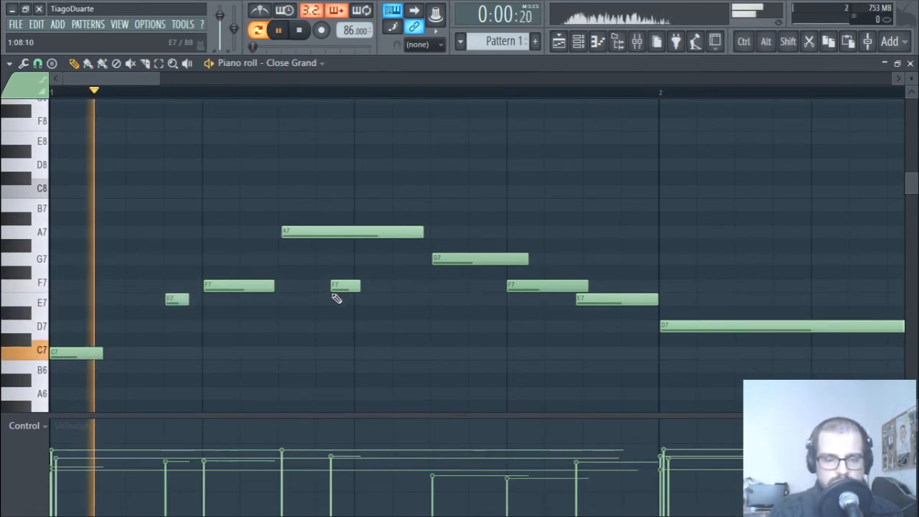
key(space)
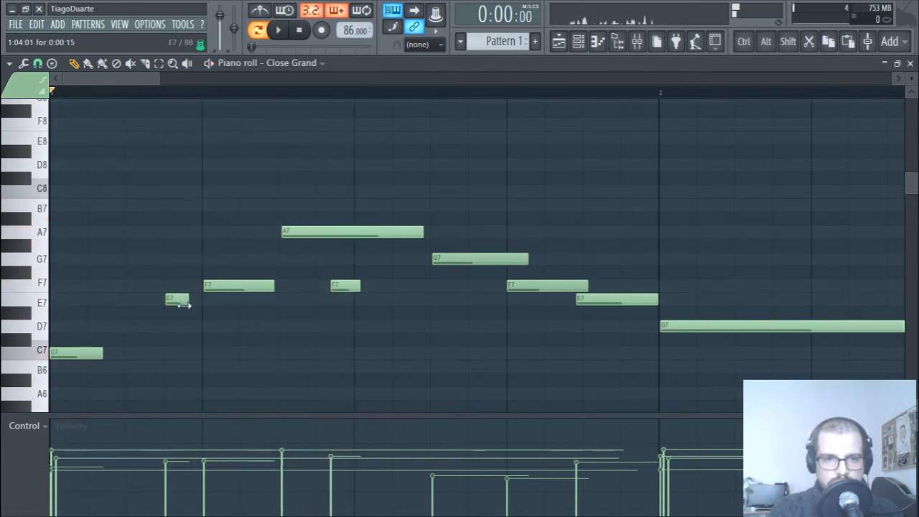
key(space)
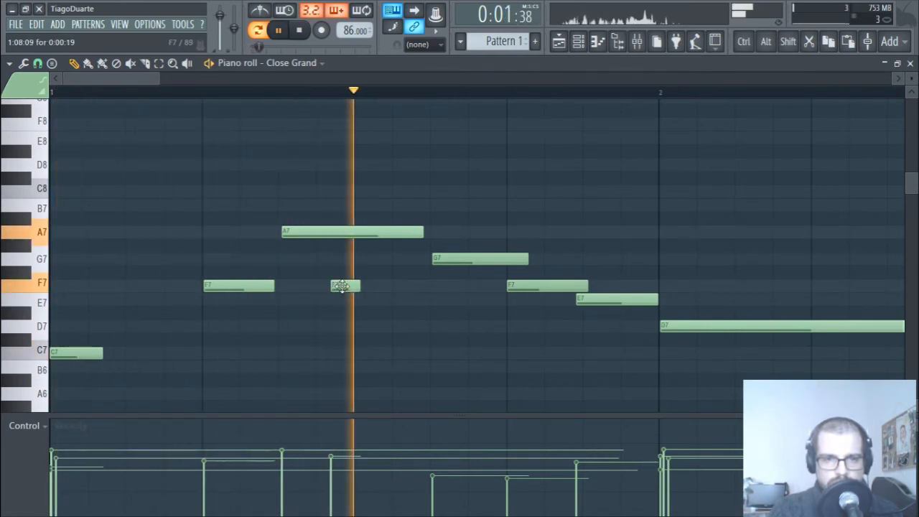
Delete bar 1's two F7 notes before the G7 and extend the opening C7 to just before the A7
right_click(341, 286)
key(space)
key(space)
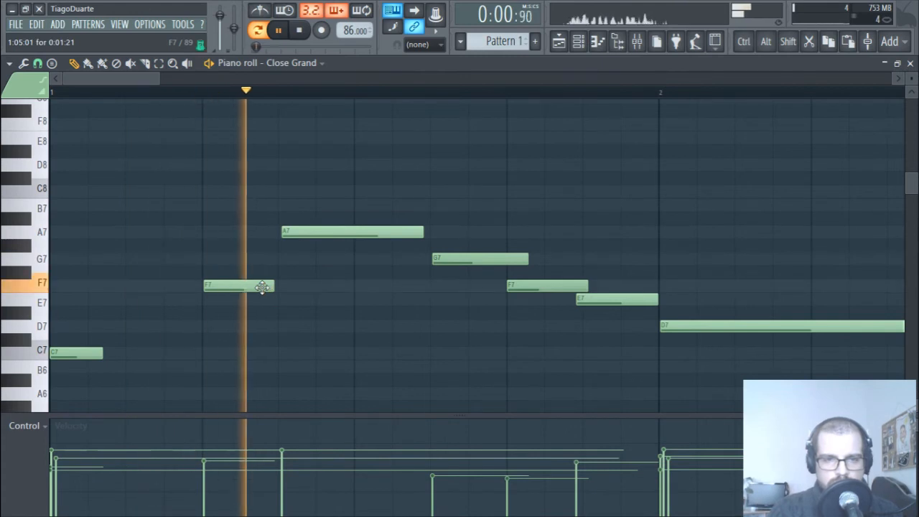
right_click(261, 285)
key(space)
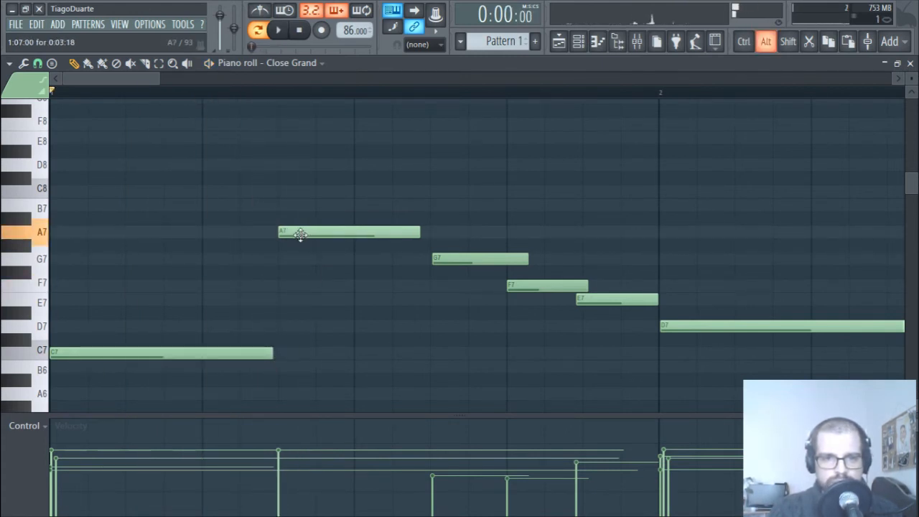
Lower the velocity of bar 1's A7 during playback and audition the whole melody with the chords
key(space)
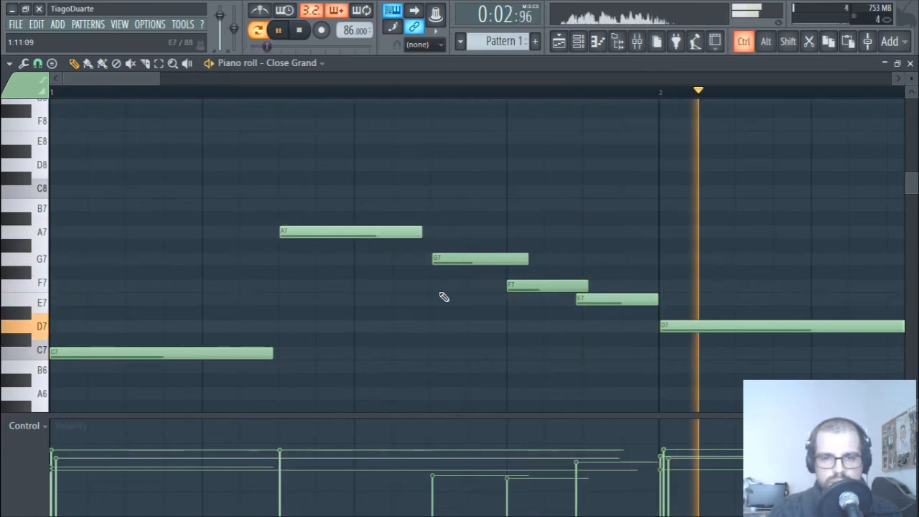
drag(376, 199, 328, 312)
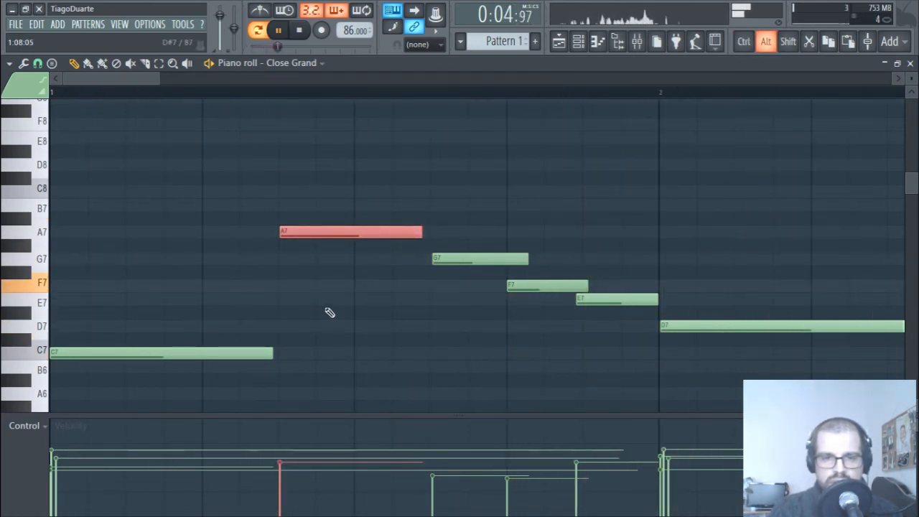
ctrl+right_click(371, 320)
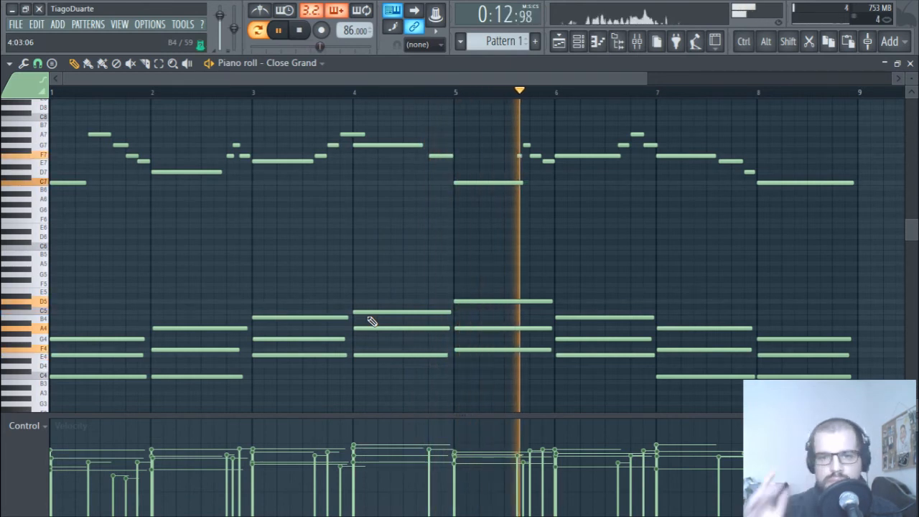
scroll(503, 220, up, 3)
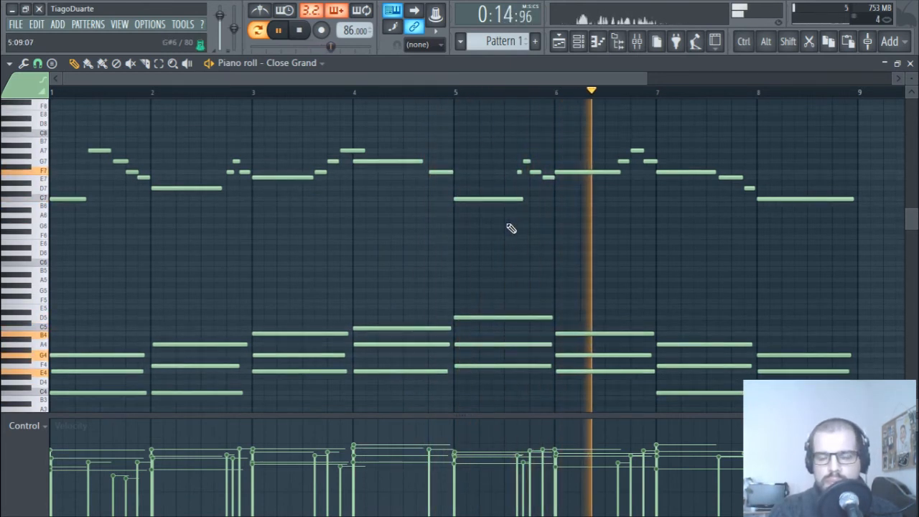
scroll(506, 232, down, 1)
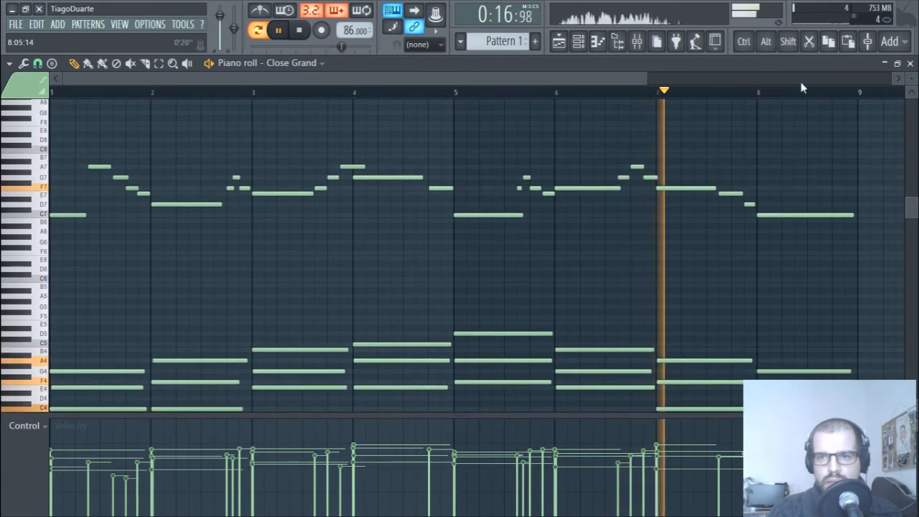
Cut the entire melody out of Close Grand's notes and add a Velvet instrument channel
drag(823, 136, 47, 276)
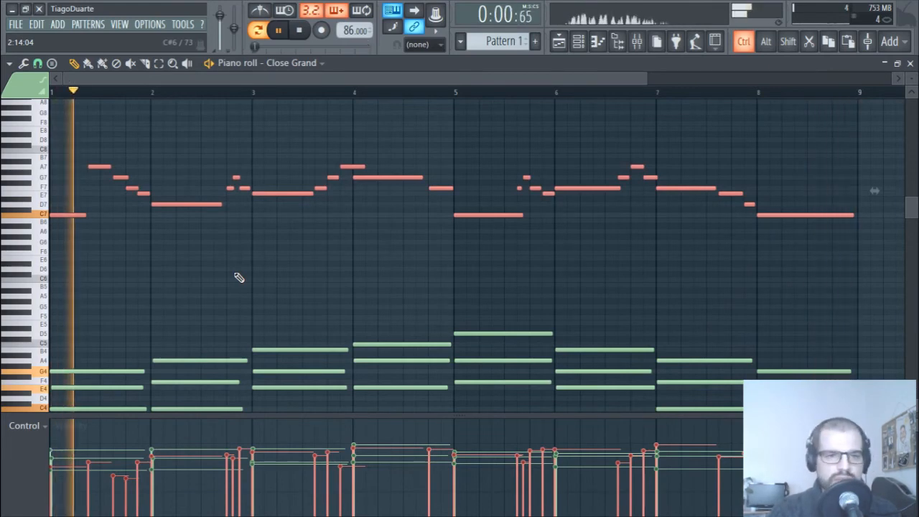
key(Delete)
key(F7)
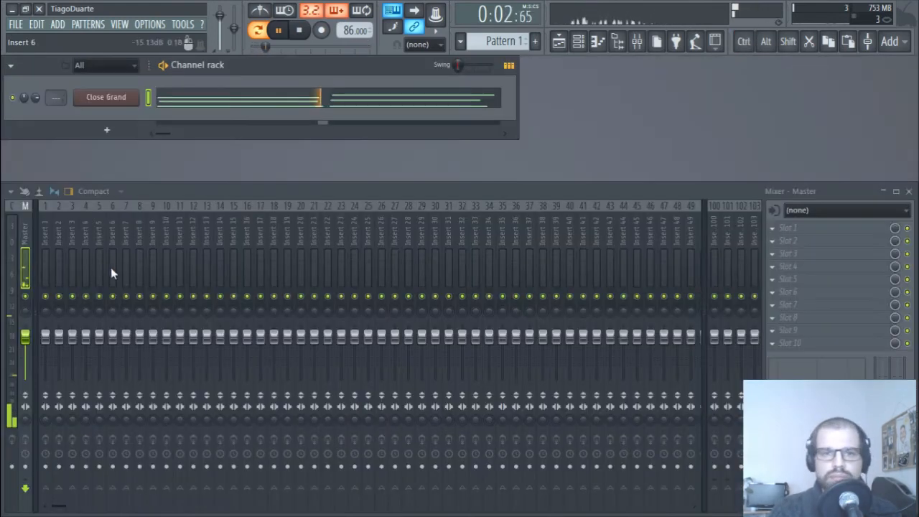
click(121, 133)
mouse_move(136, 164)
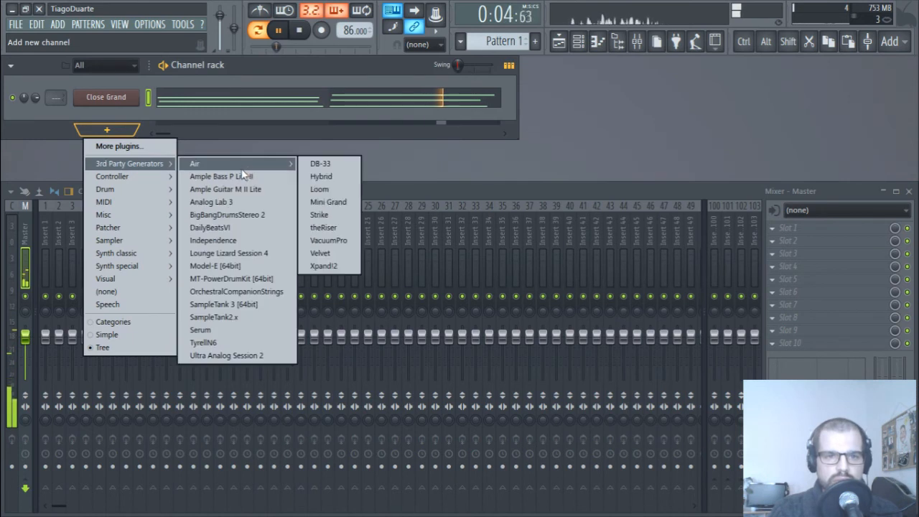
click(320, 254)
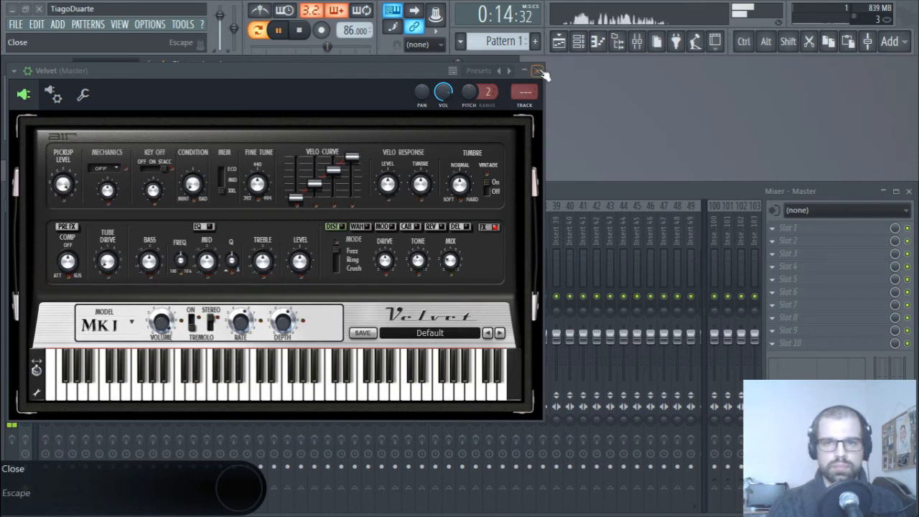
click(540, 73)
Paste the melody into Velvet's piano roll and make its notes legato
right_click(133, 117)
click(168, 119)
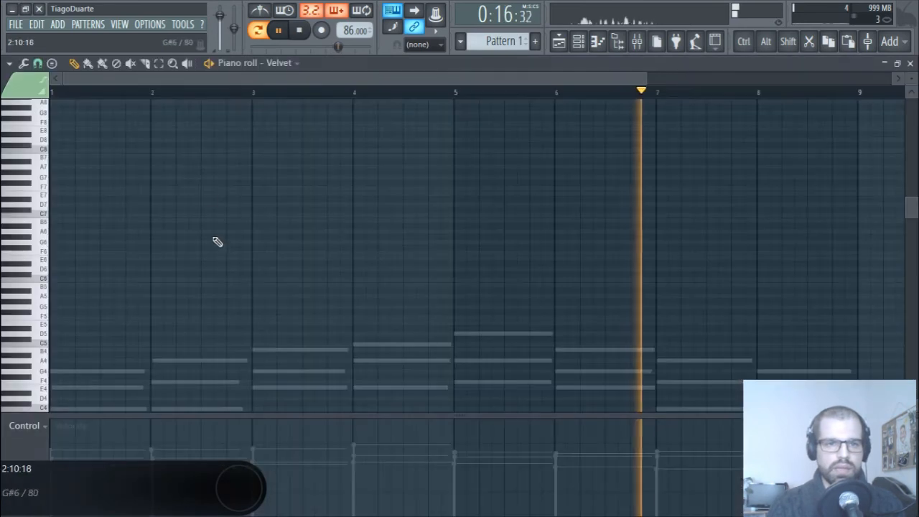
key(ctrl+v)
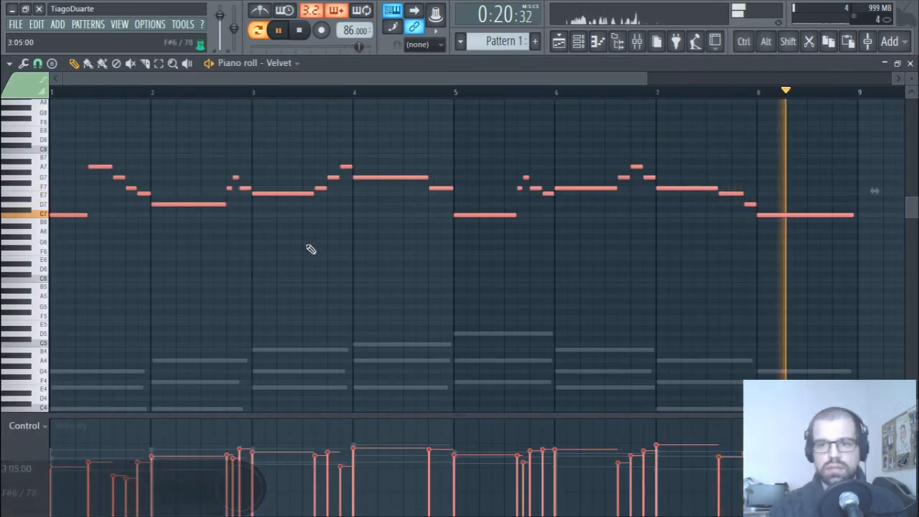
click(749, 298)
Extend the melody's final C7 to the end of bar 8
scroll(820, 261, up, 3)
scroll(821, 261, up, 3)
drag(798, 263, 554, 270)
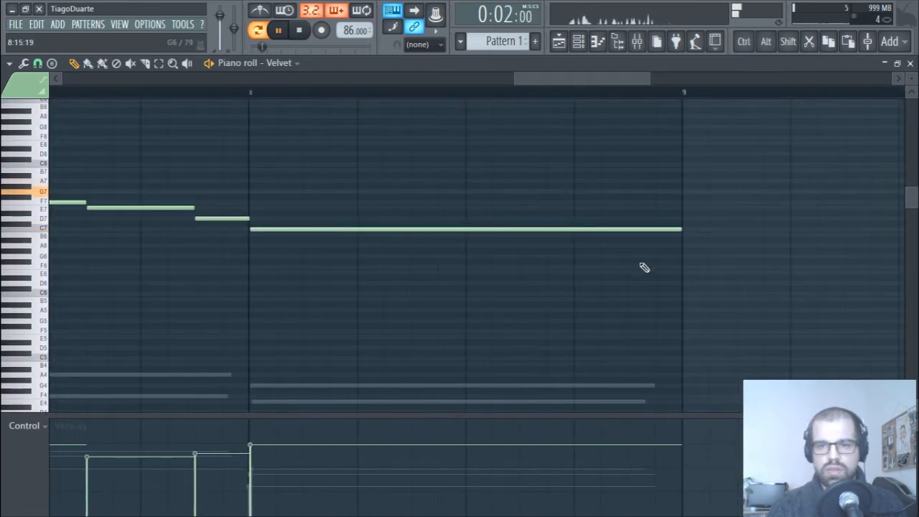
Transpose the whole Velvet melody down three octaves so that it starts on C4
scroll(644, 268, down, 6)
scroll(558, 299, up, 3)
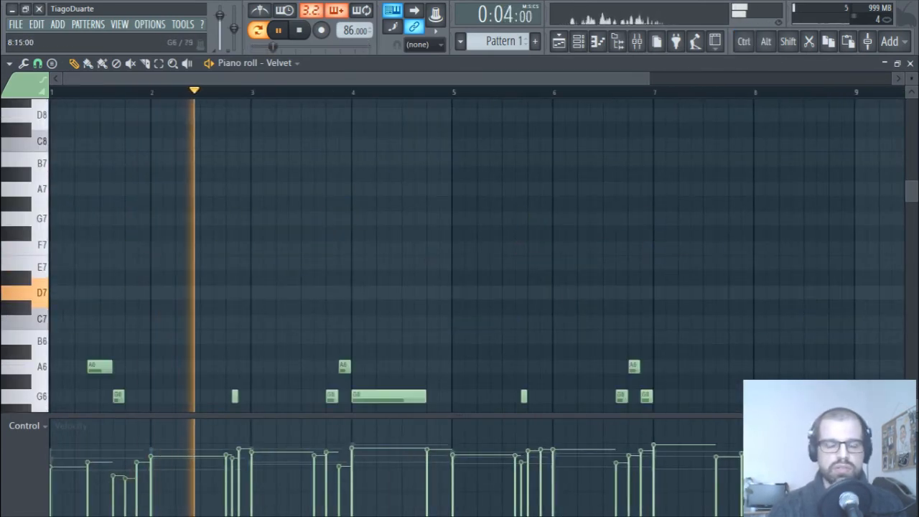
scroll(779, 350, down, 4)
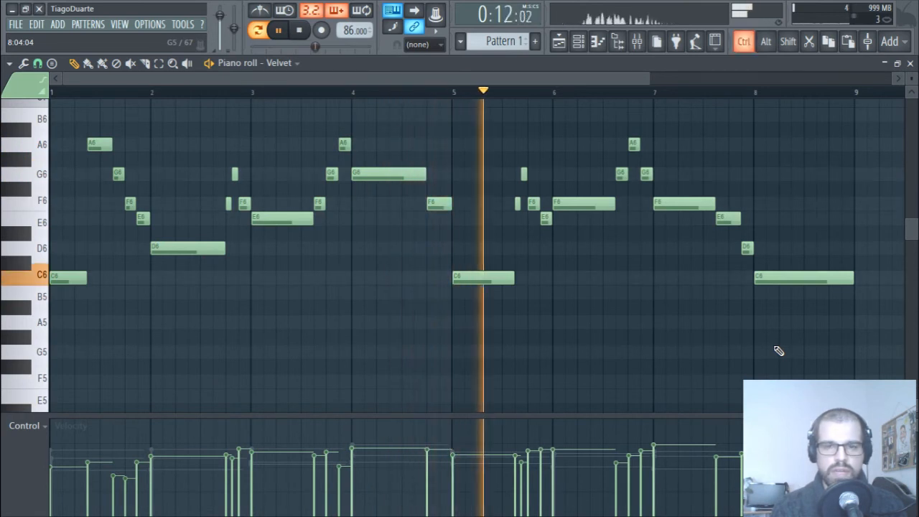
key(ctrl+Down)
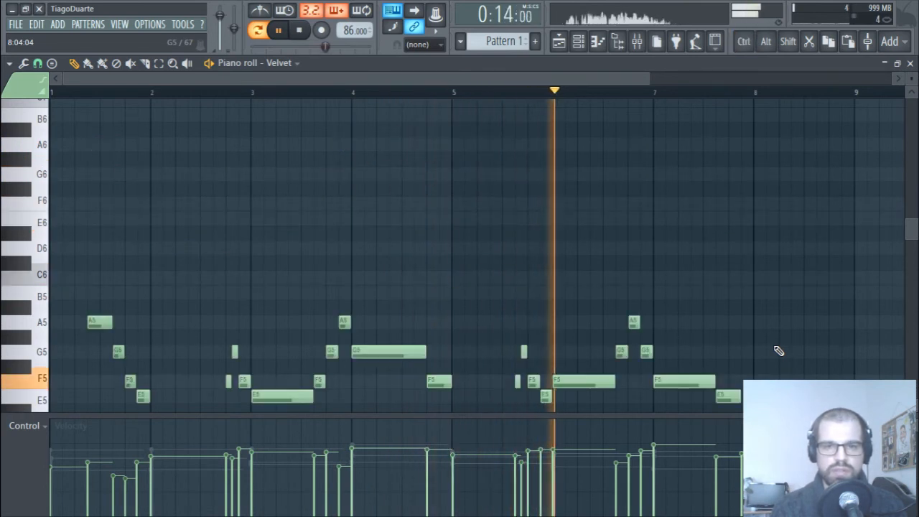
scroll(529, 179, down, 3)
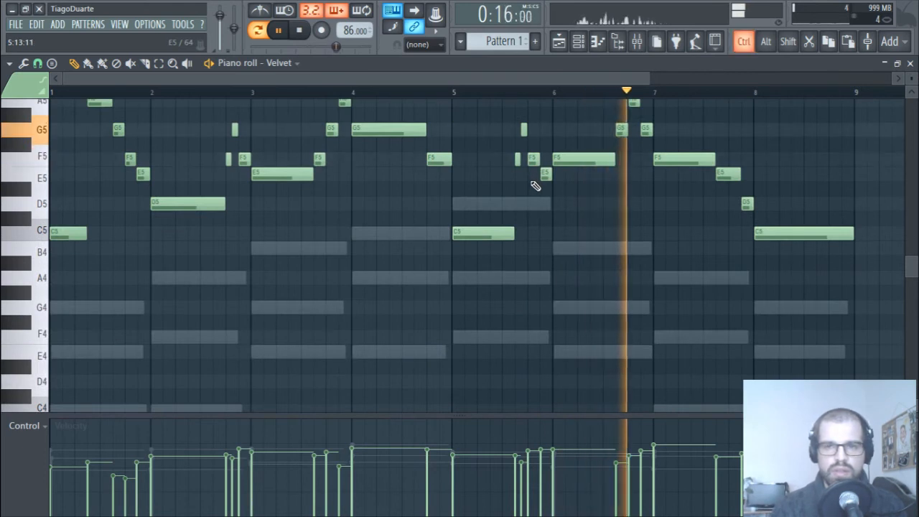
key(ctrl+Down)
scroll(690, 171, down, 3)
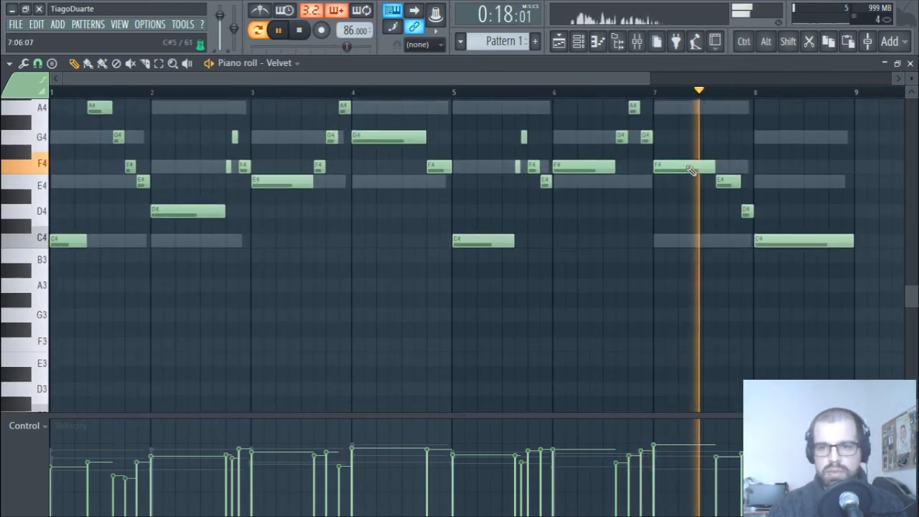
scroll(516, 272, up, 2)
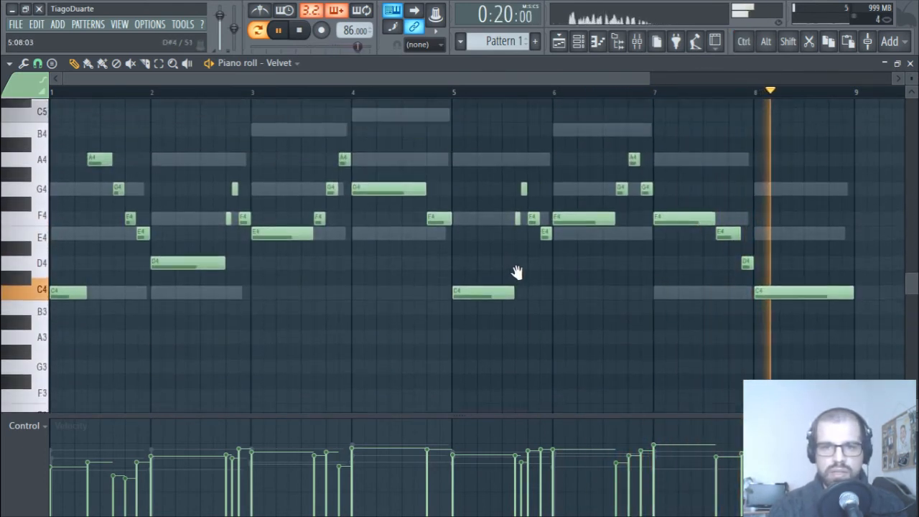
scroll(523, 338, up, 2)
Change the last two melody notes of bar 1 to E4 and C4
ctrl+scroll(86, 353, up, 3)
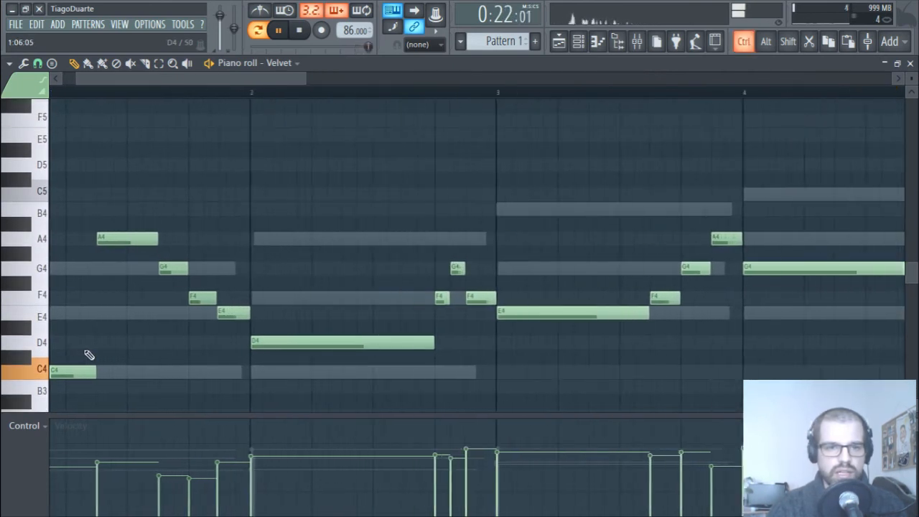
ctrl+scroll(87, 354, up, 1)
drag(212, 299, 236, 374)
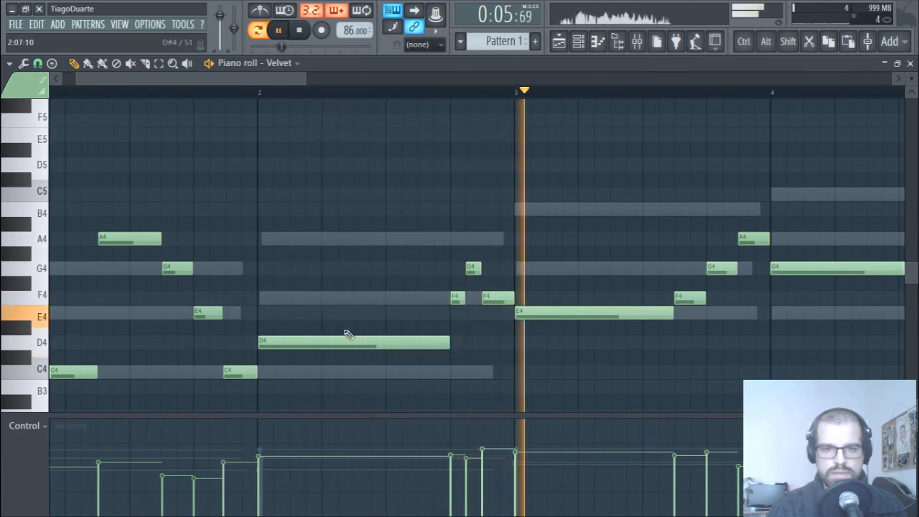
Raise bar 2's long note to F4 and the two short notes following it to G4 and A4
drag(349, 339, 309, 296)
key(space)
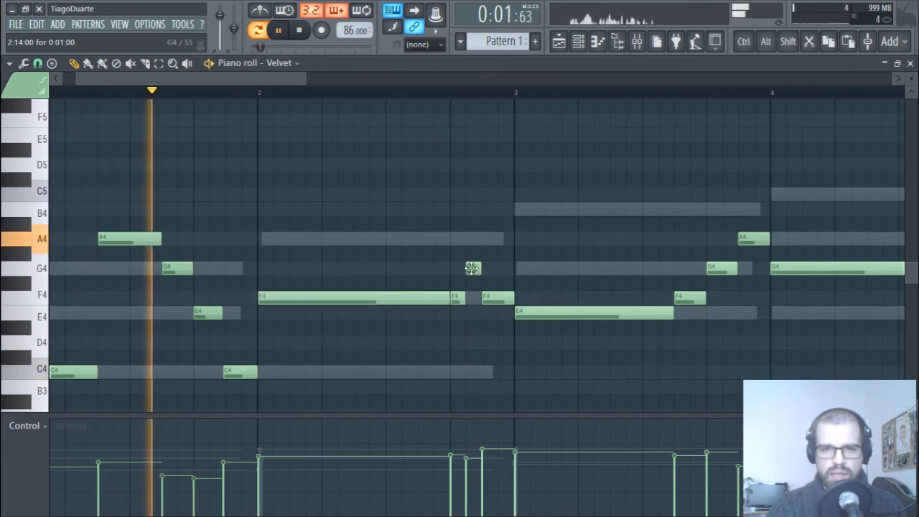
drag(473, 269, 472, 239)
drag(454, 302, 454, 268)
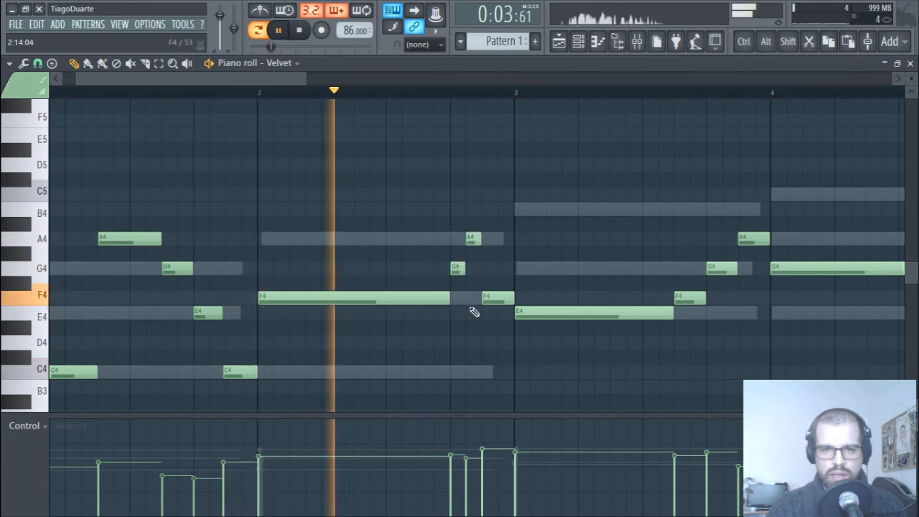
Move bar 4's long note to C4, its closing note to E4, and bar 5's long note to F4
drag(508, 355, 216, 386)
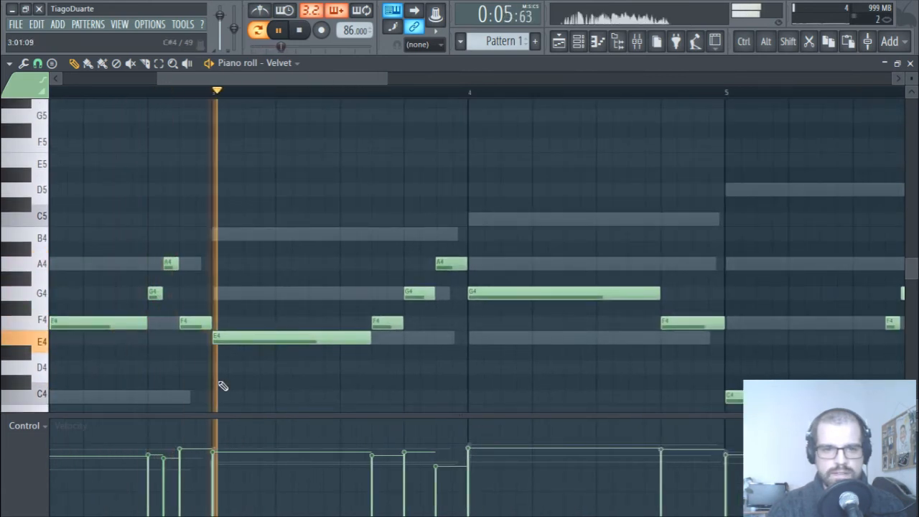
drag(364, 379, 204, 387)
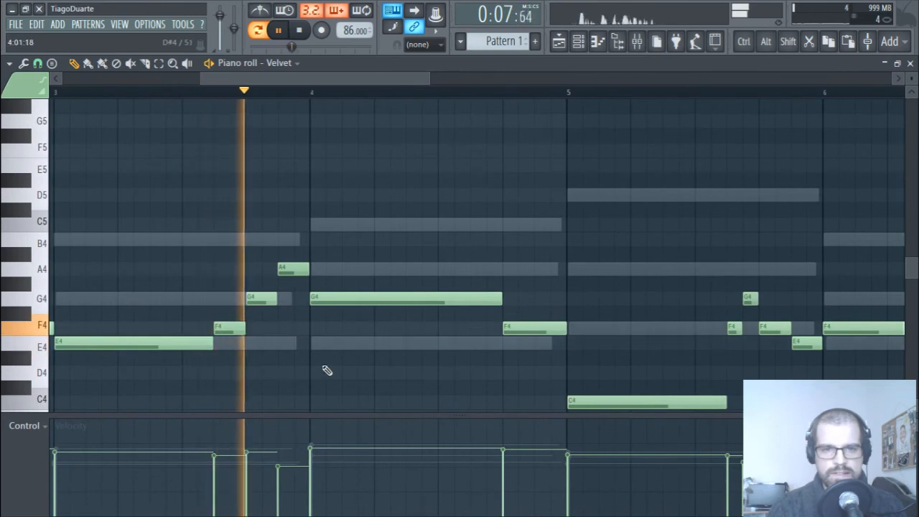
key(space)
drag(381, 299, 375, 326)
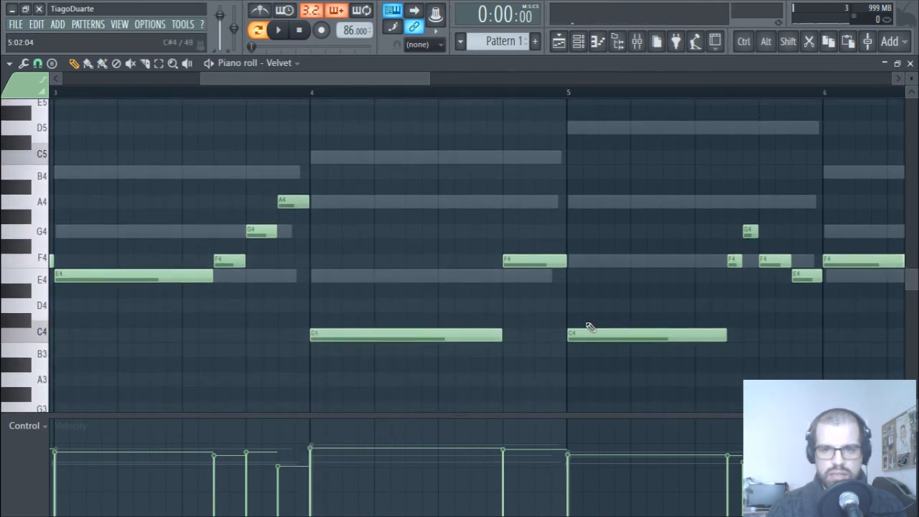
drag(587, 327, 597, 259)
drag(517, 260, 518, 283)
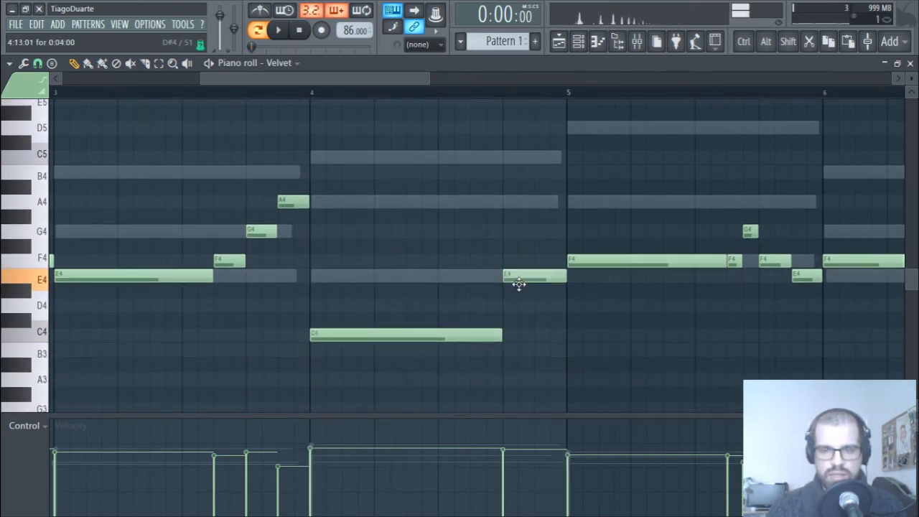
Change bar 5's two short notes to G4 and A4, its last note to D4, and bar 6's long note to E4
drag(610, 310, 345, 349)
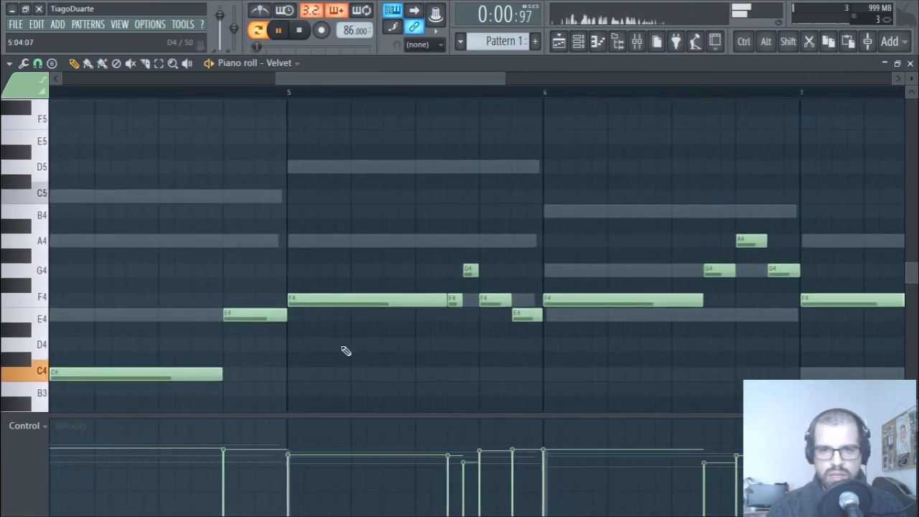
drag(452, 298, 460, 269)
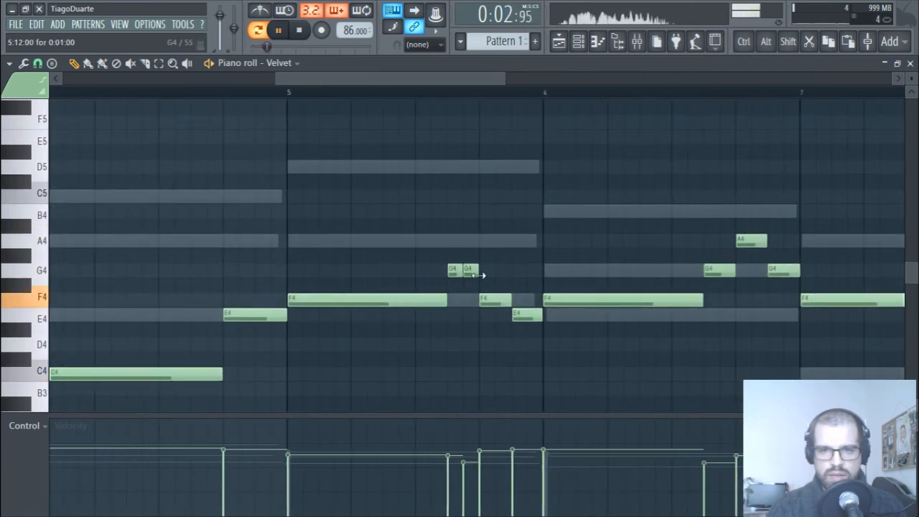
drag(521, 316, 414, 310)
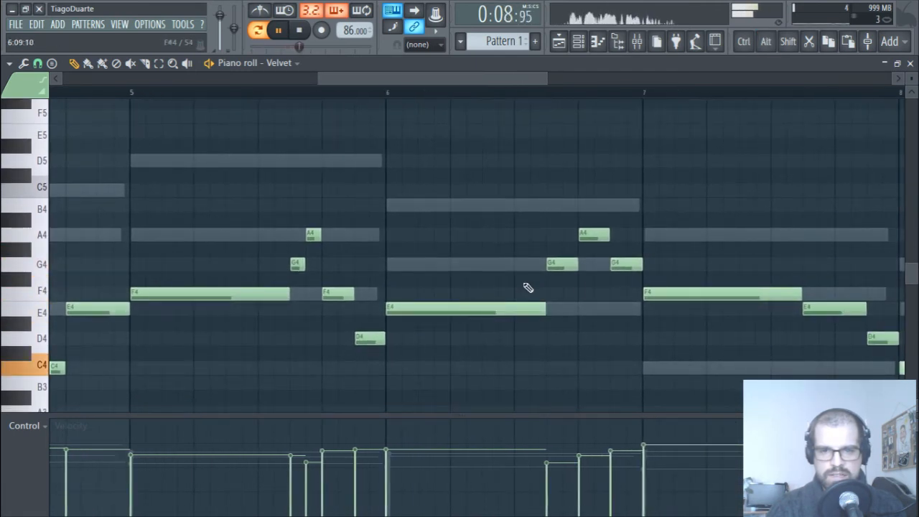
drag(208, 323, 173, 339)
Change the last two melody notes of bar 7 to D4 and E4, and play through to the end
drag(493, 351, 328, 343)
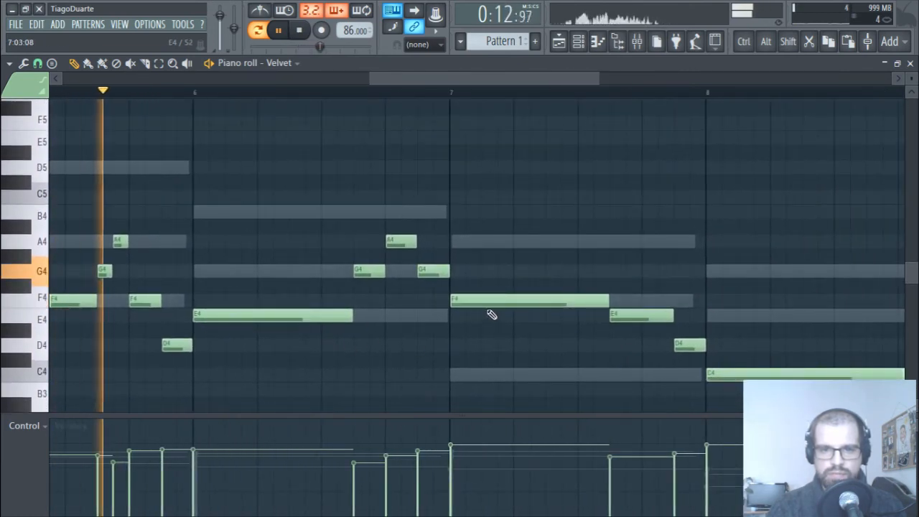
mouse_move(488, 301)
mouse_down()
mouse_move(489, 321)
mouse_move(490, 293)
mouse_up()
drag(665, 352, 523, 338)
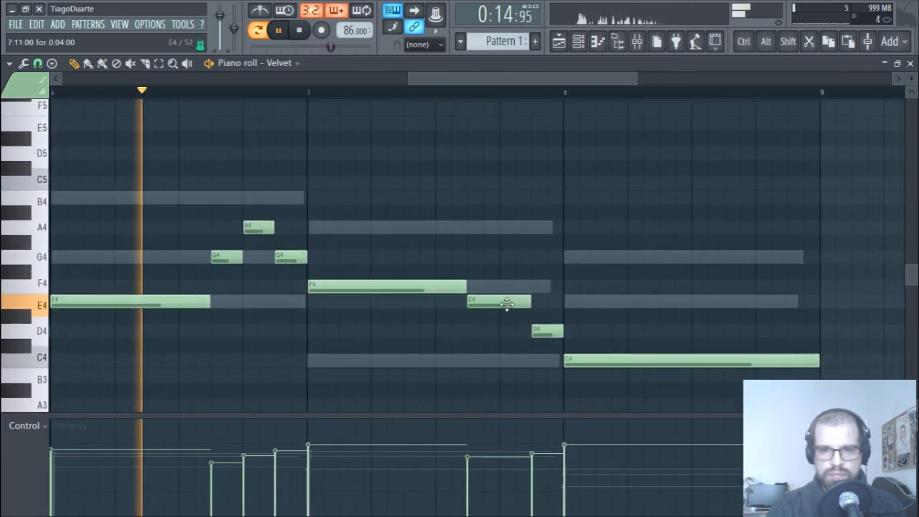
drag(506, 307, 543, 302)
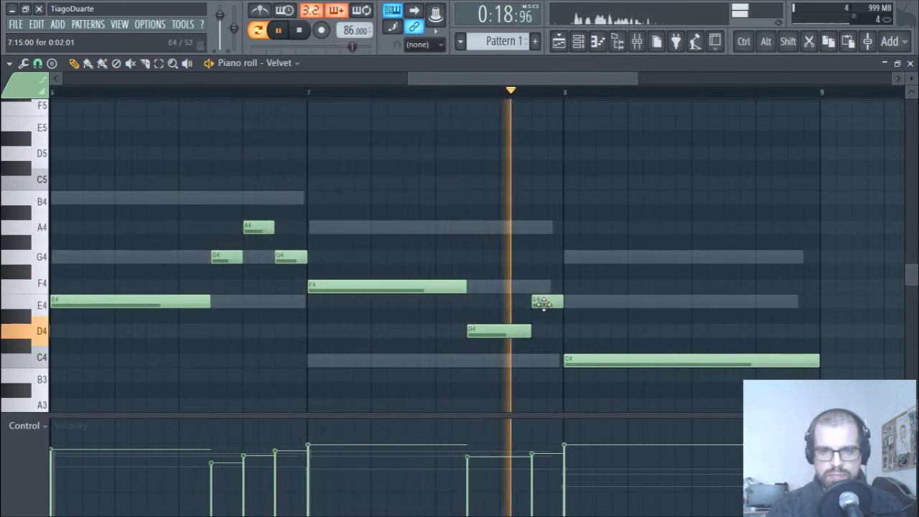
ctrl+right_click(688, 302)
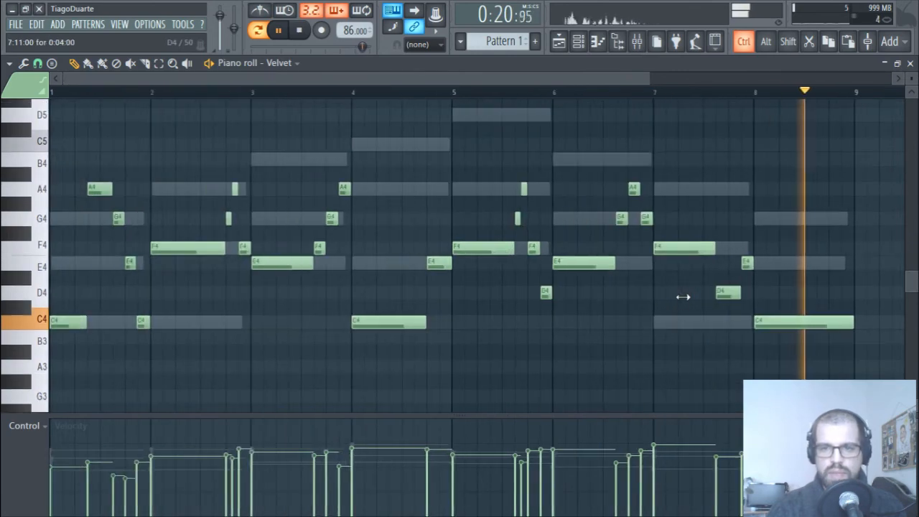
Assign Velvet to mixer track 3 and load its 17 MKII Compressed preset
click(910, 63)
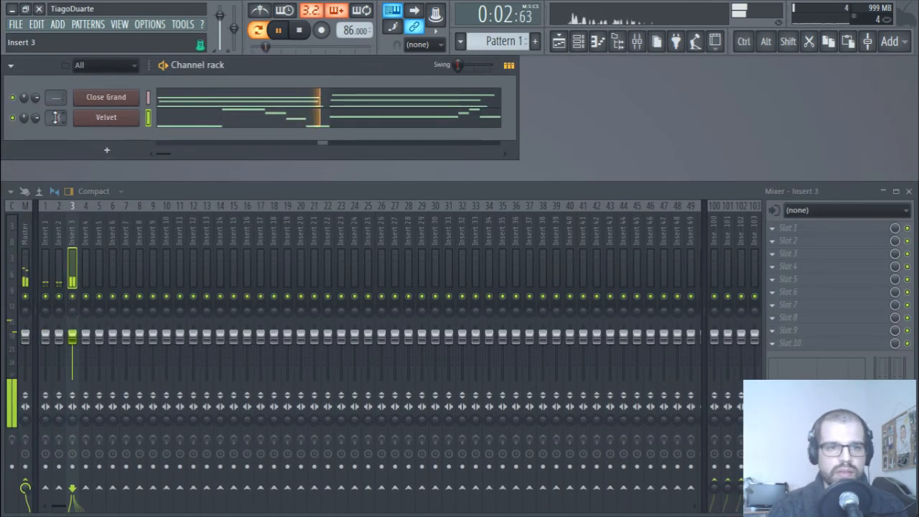
click(101, 119)
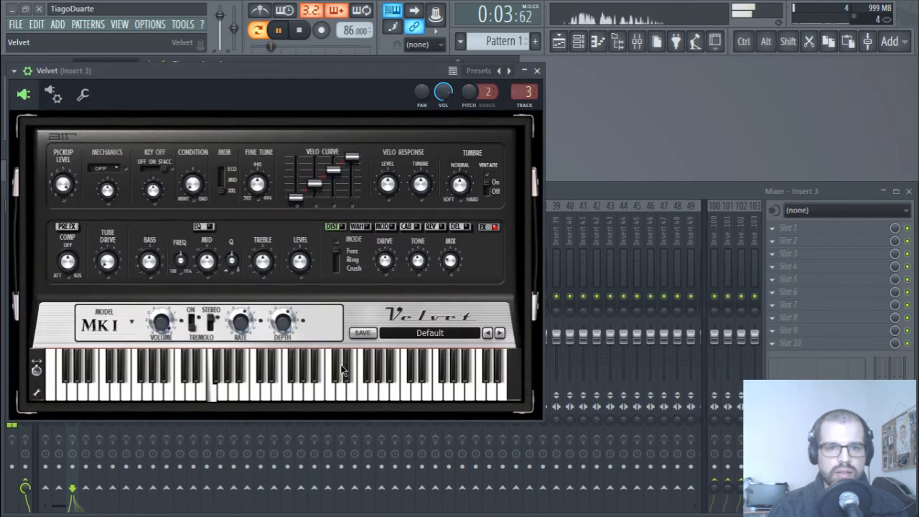
click(441, 342)
mouse_move(415, 355)
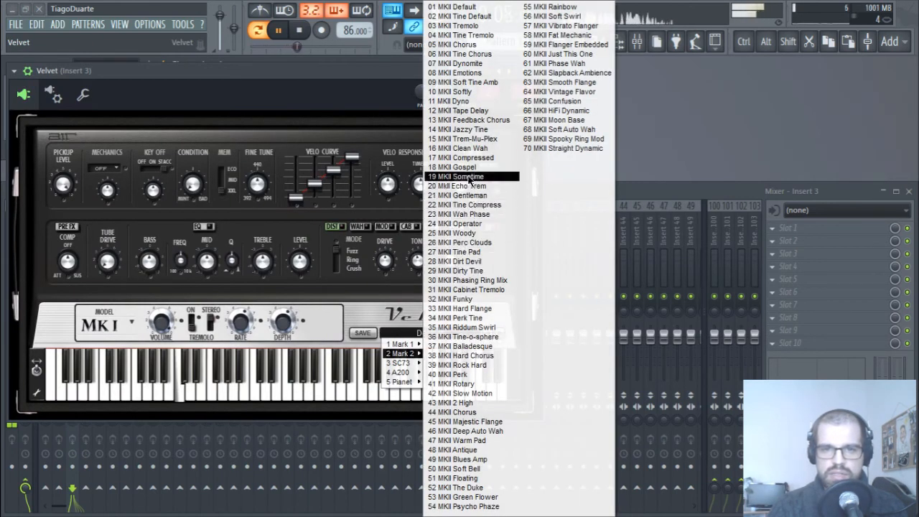
click(471, 148)
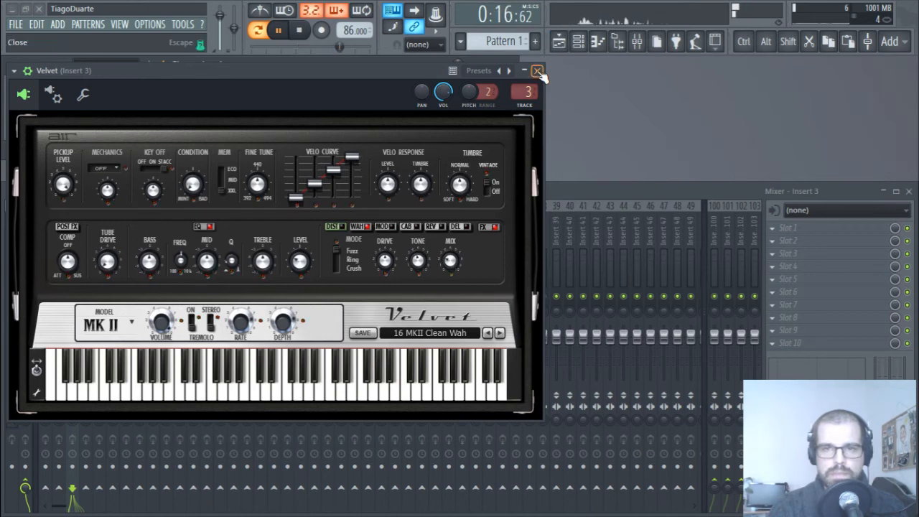
click(500, 333)
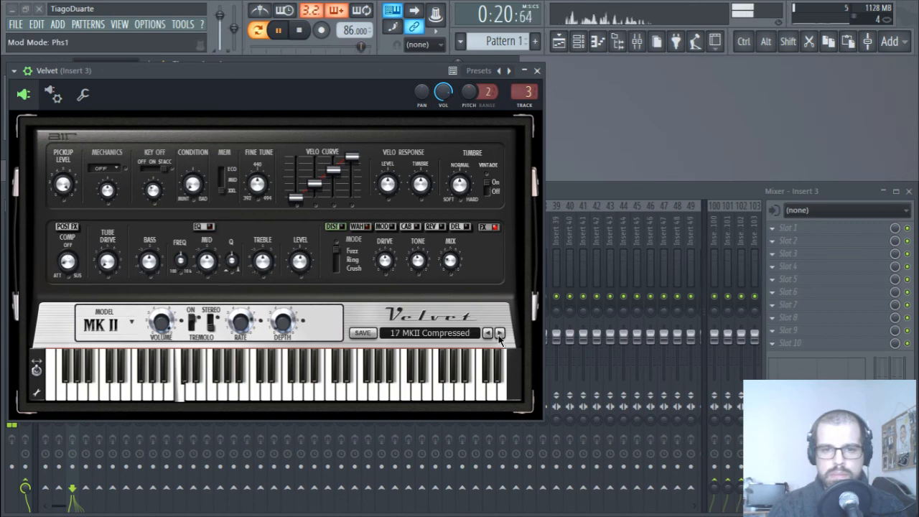
click(536, 71)
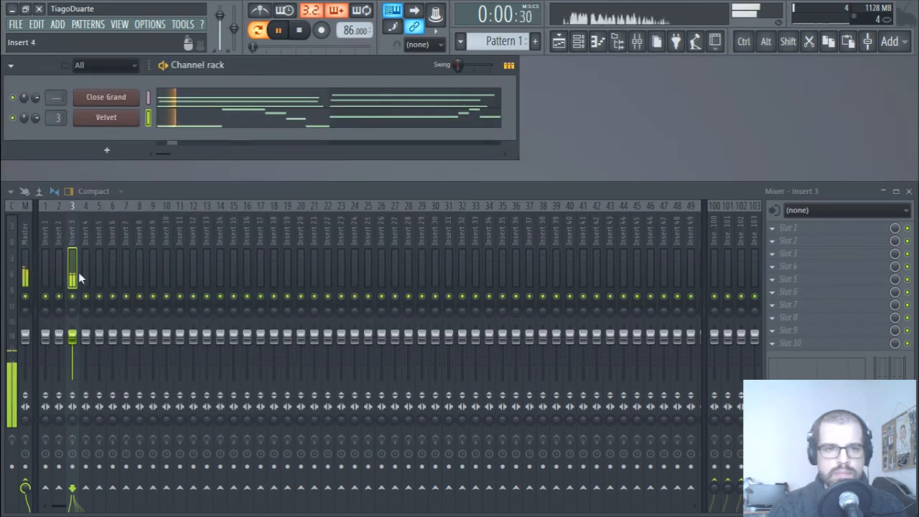
Assign Close Grand to mixer track 2 and load Fruity Reeverb 2 into that track's first effect slot
drag(56, 98, 56, 87)
click(813, 229)
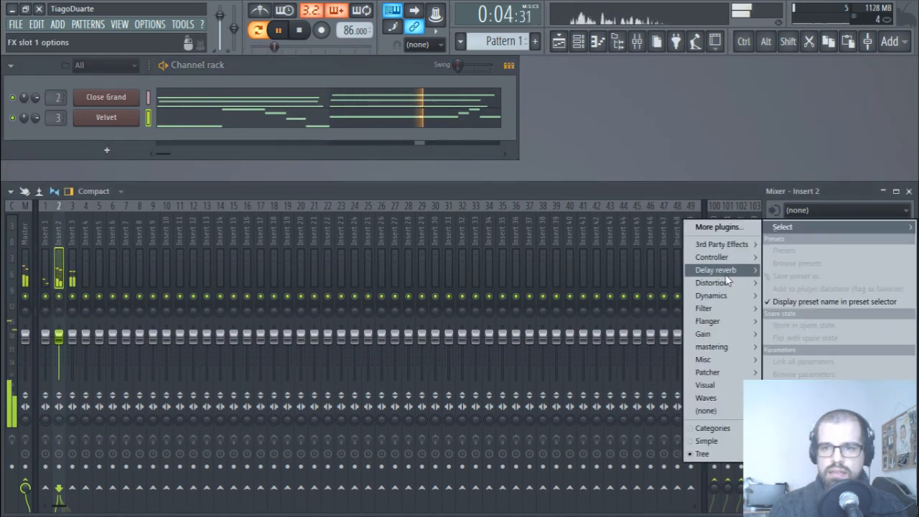
mouse_move(715, 270)
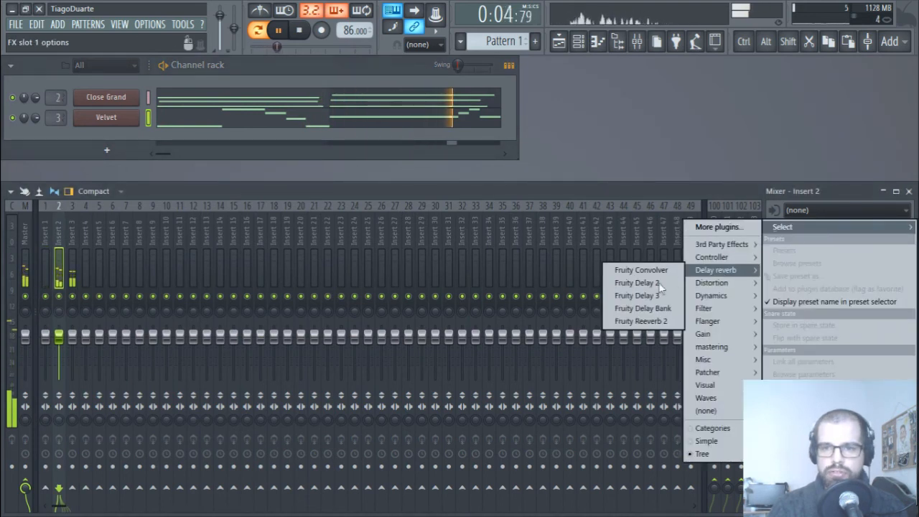
click(655, 321)
Adjust the room size and low cut of insert 2's reverb, and raise its wet level to about 80%
drag(281, 236, 281, 226)
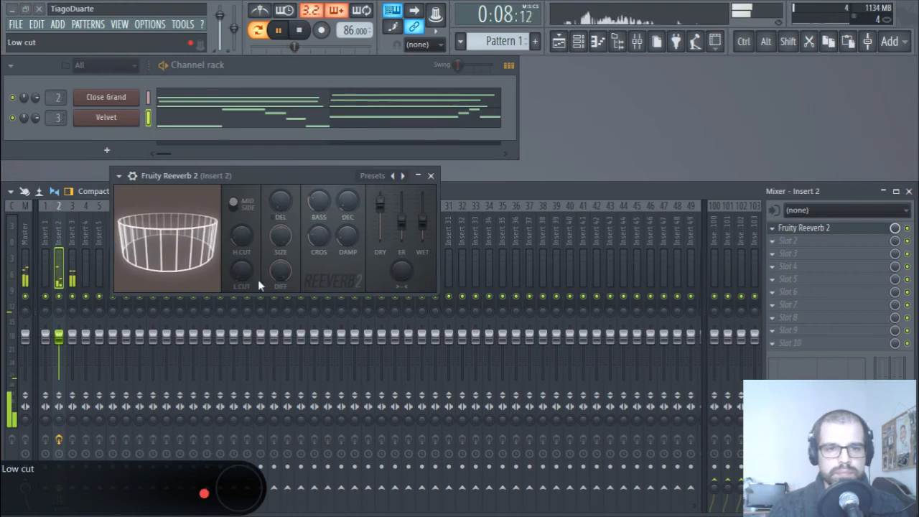
drag(242, 271, 242, 259)
drag(422, 221, 422, 209)
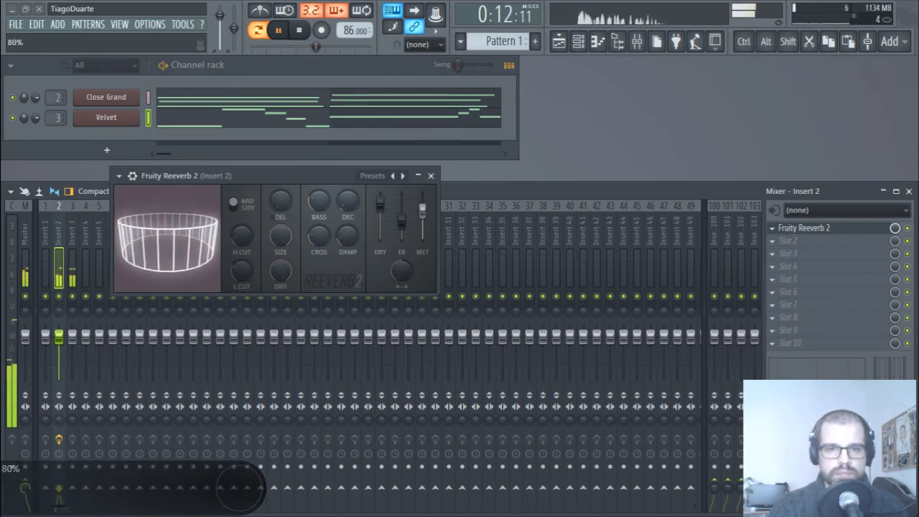
click(430, 176)
Load Fruity Reeverb 2 into the first effect slot of insert 3
click(71, 233)
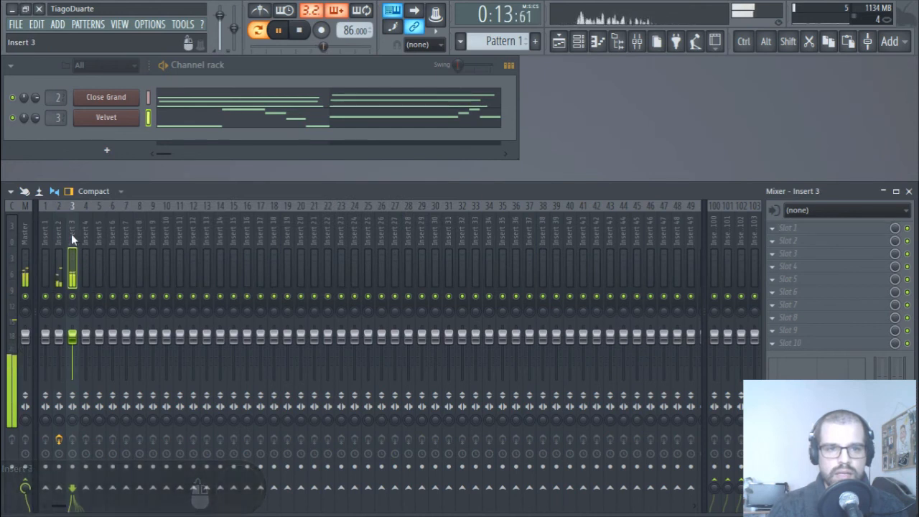
click(788, 229)
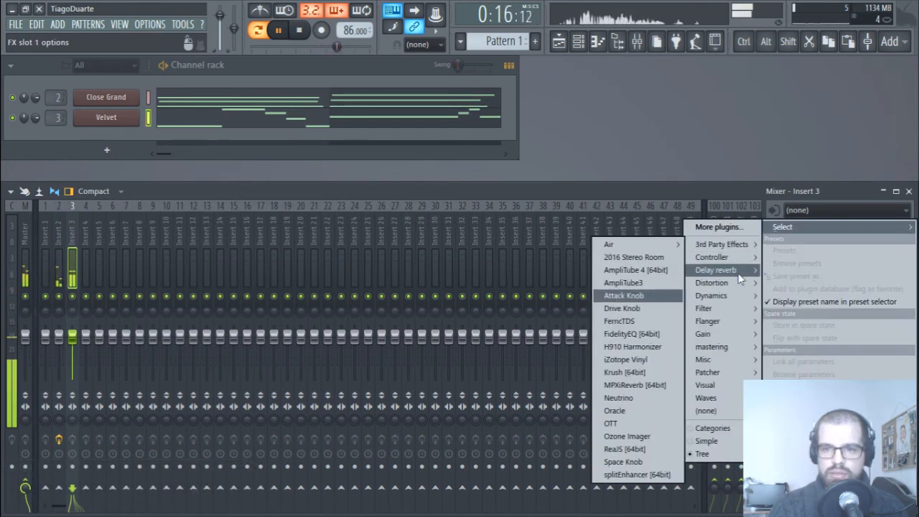
mouse_move(718, 270)
click(639, 323)
Adjust the low cut, room size and stereo separation of insert 3's reverb, and raise its wet level
drag(137, 166, 136, 152)
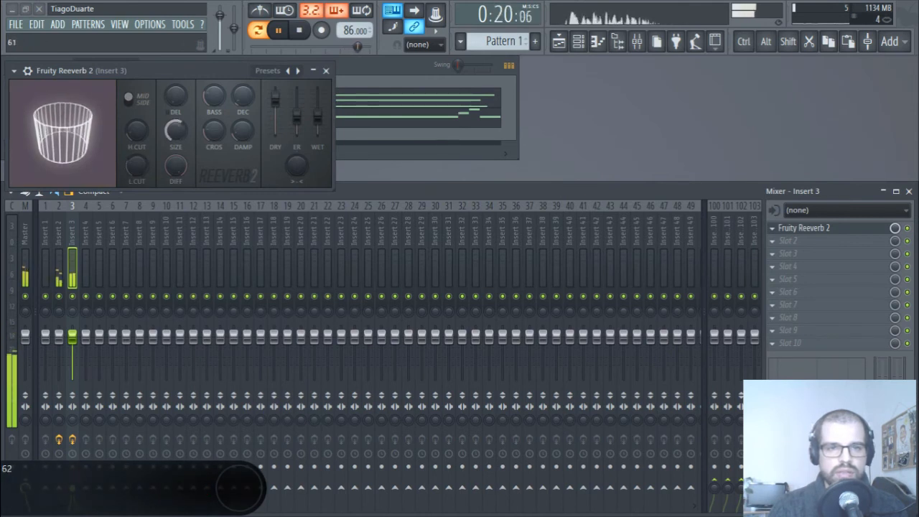
drag(297, 165, 296, 162)
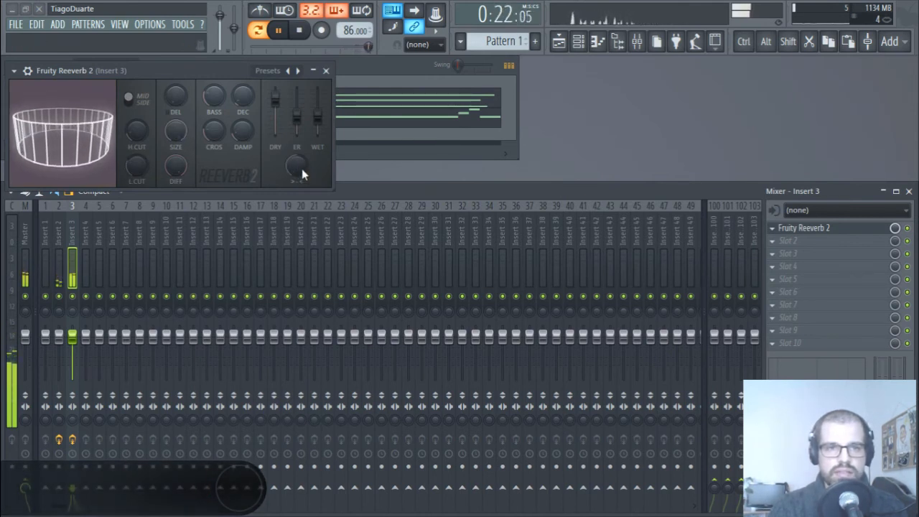
drag(317, 117, 317, 107)
click(326, 71)
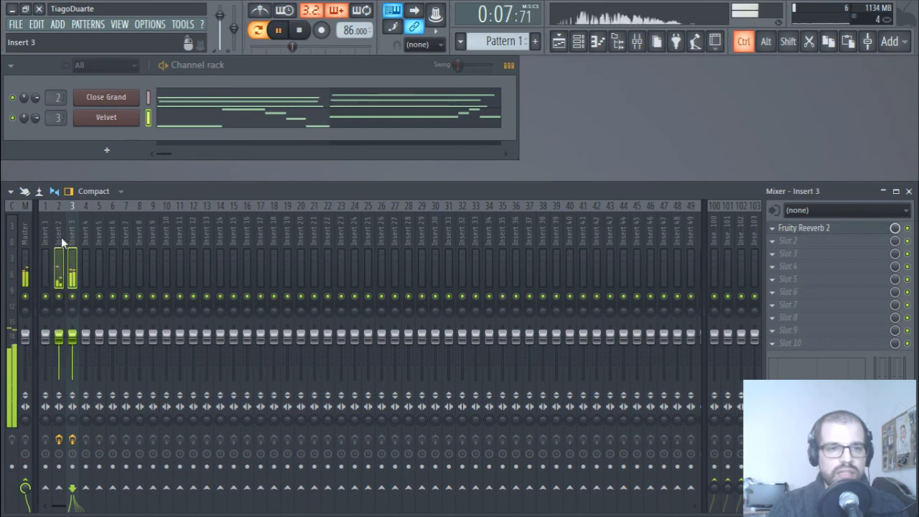
Route inserts 2 and 3 only to insert 1, and rename insert 1 as Mix
right_click(45, 489)
click(89, 465)
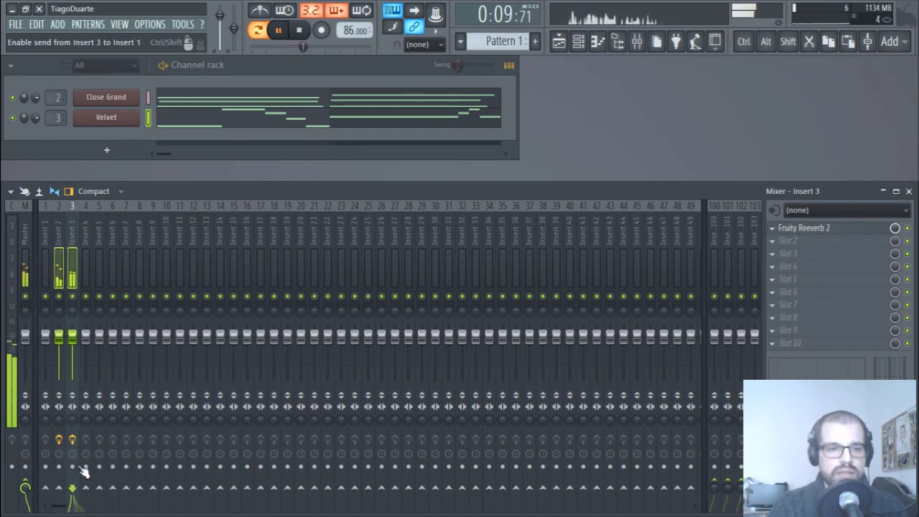
double_click(48, 235)
text(Mix)
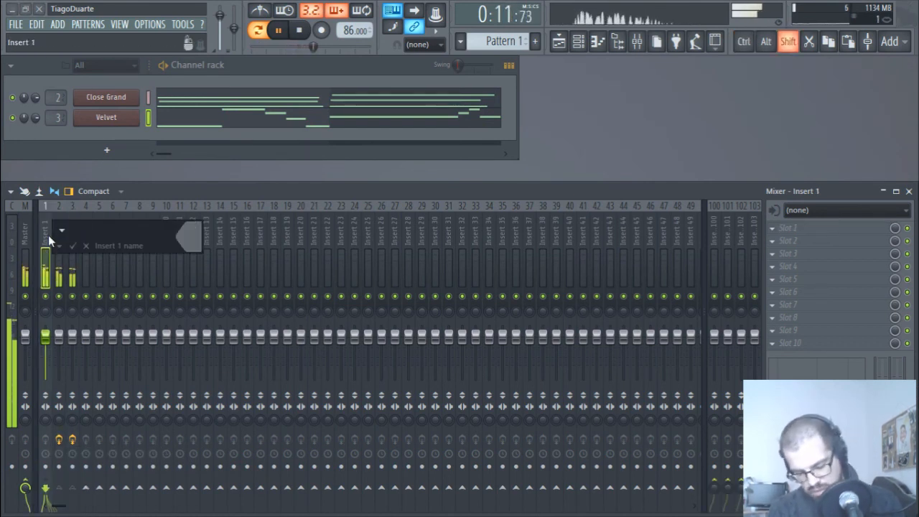
key(Return)
Rename insert 2 as Piano and insert 3 as EPiano
click(58, 234)
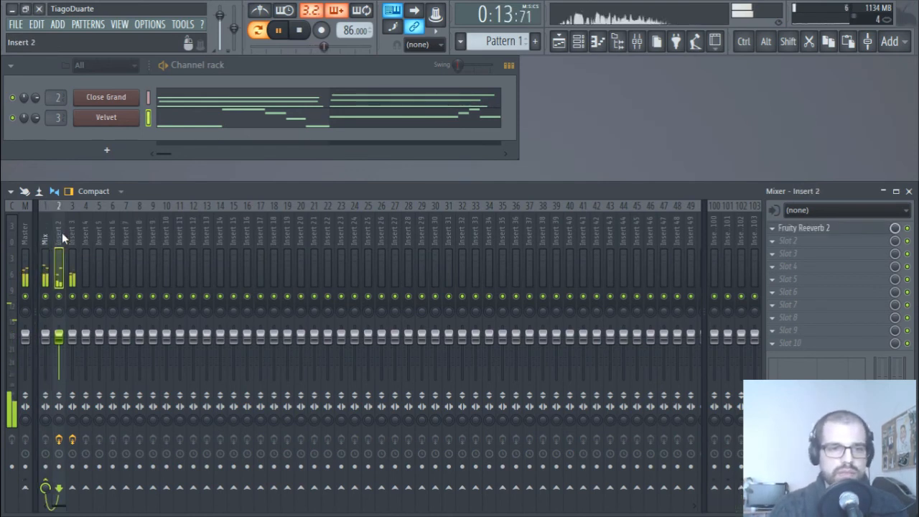
double_click(62, 234)
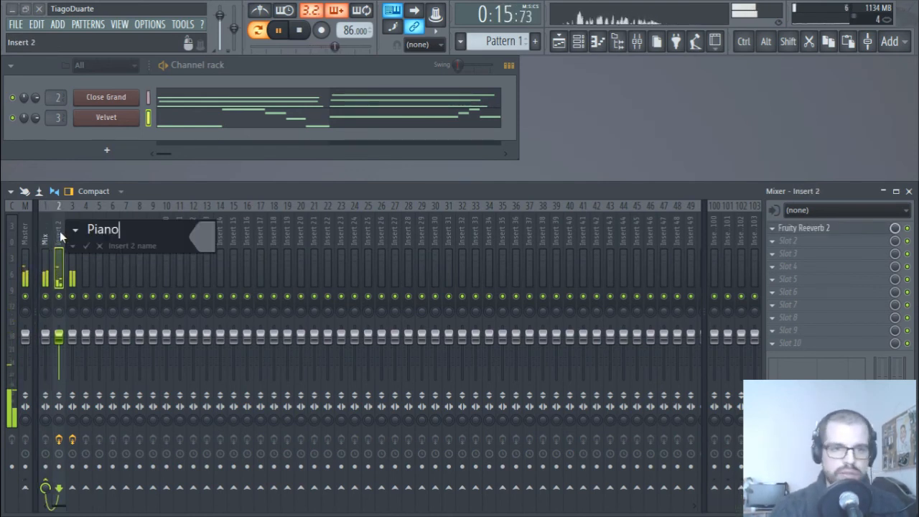
key(Return)
key(Right)
key(F2)
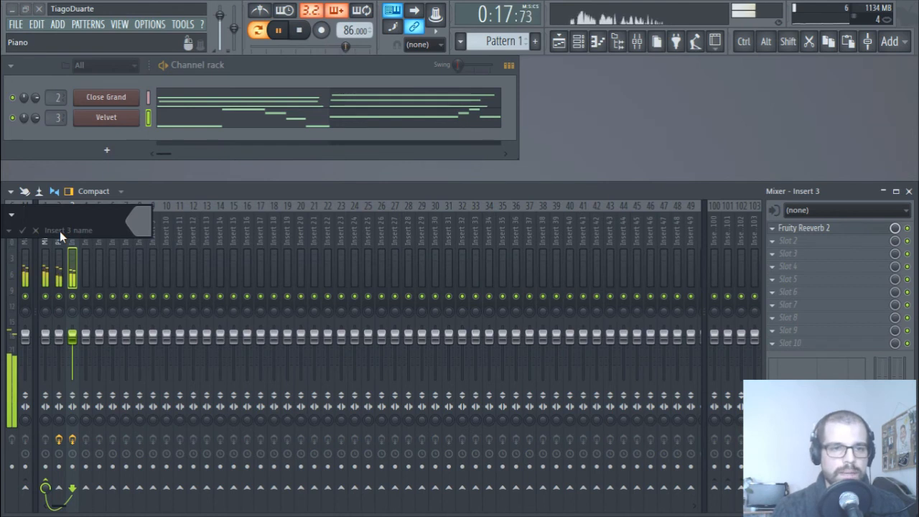
text(EPiano)
key(Return)
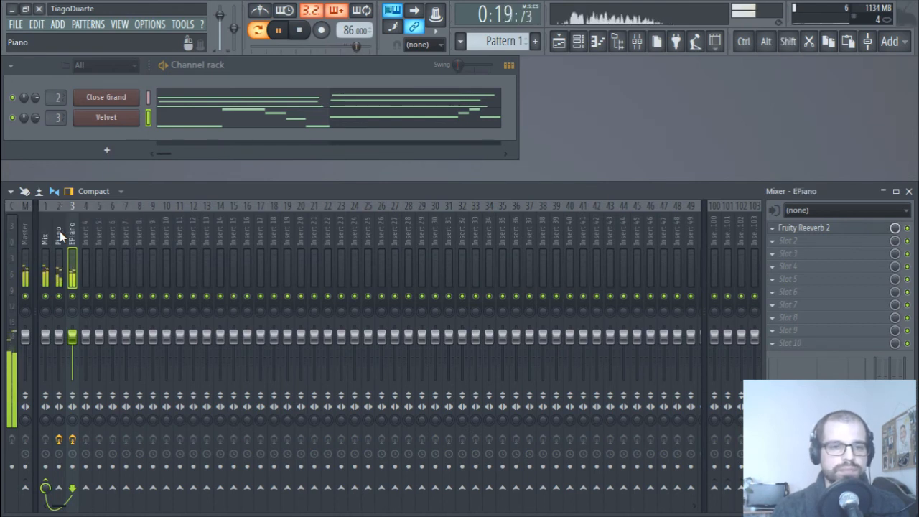
Place Pattern 1 at bar 1 on Track 1 of the playlist and play it in song mode
click(556, 46)
click(207, 119)
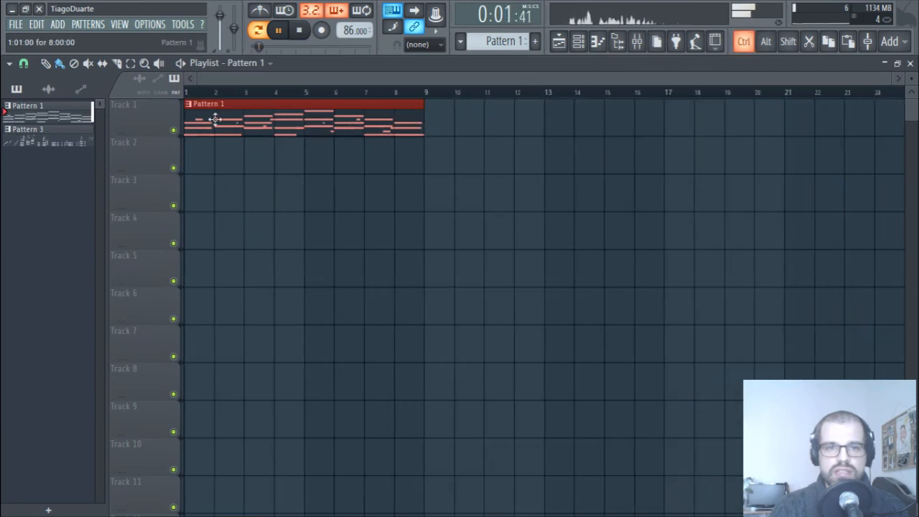
click(193, 94)
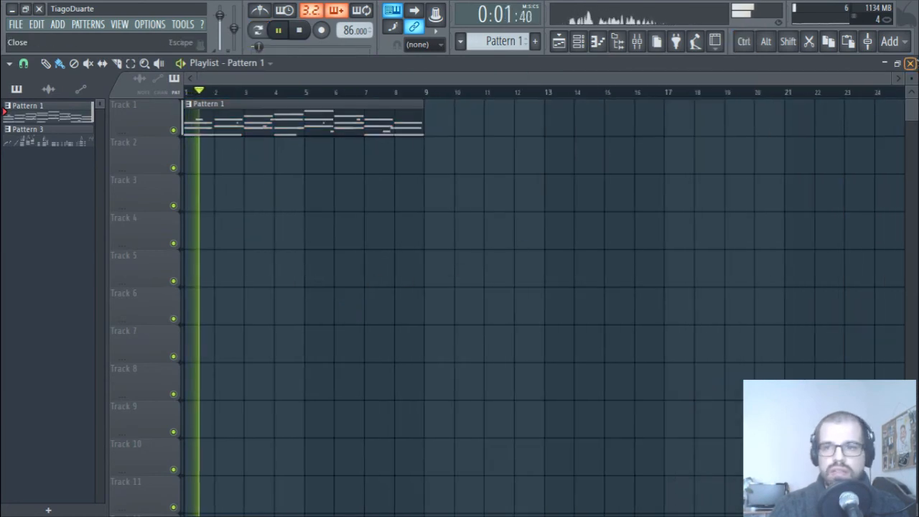
click(910, 63)
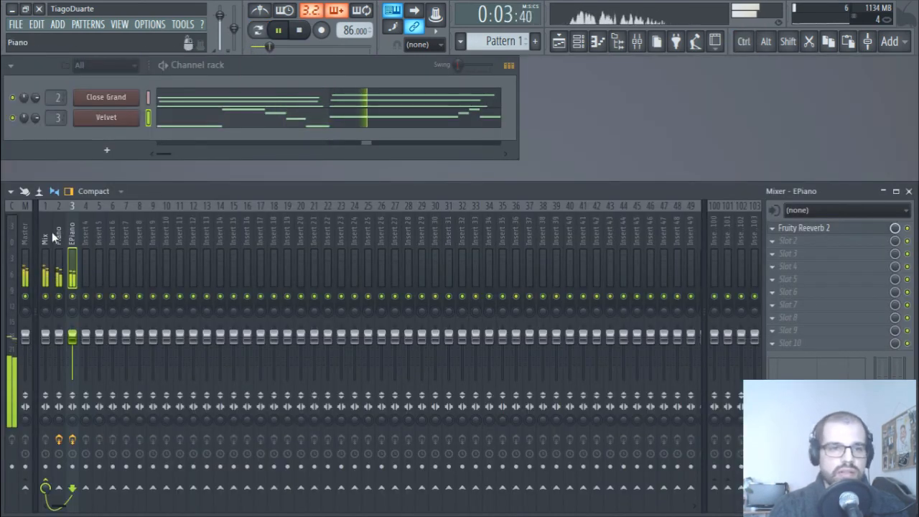
Load Fruity Limiter into the Master's second effect slot with its gain raised, and slightly lower the EPiano volume
click(25, 231)
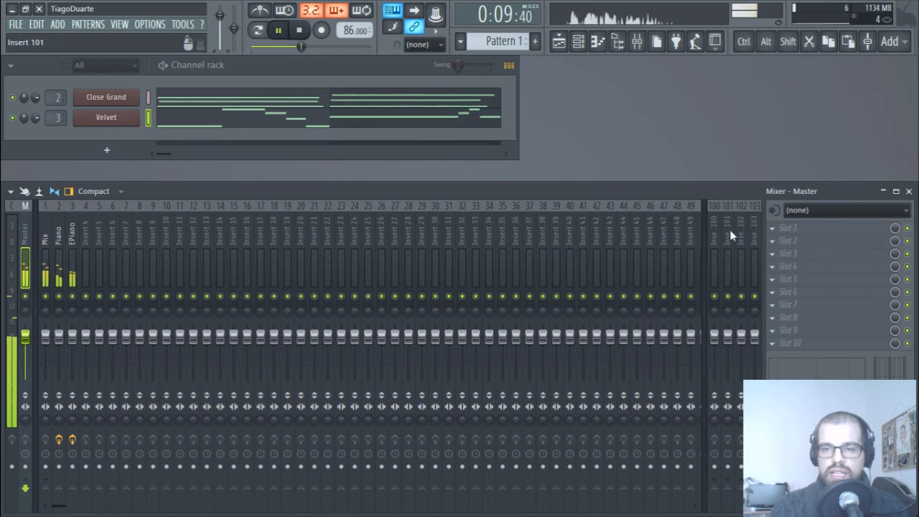
click(790, 240)
mouse_move(729, 300)
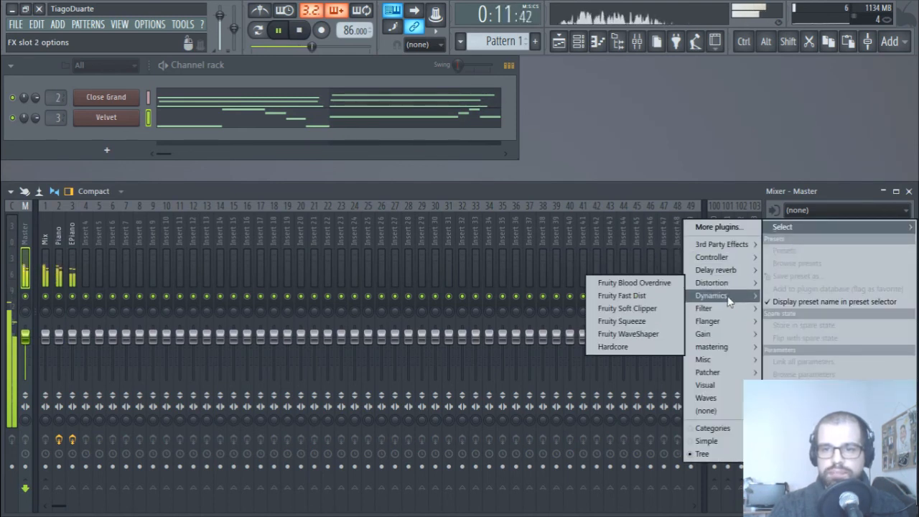
click(611, 307)
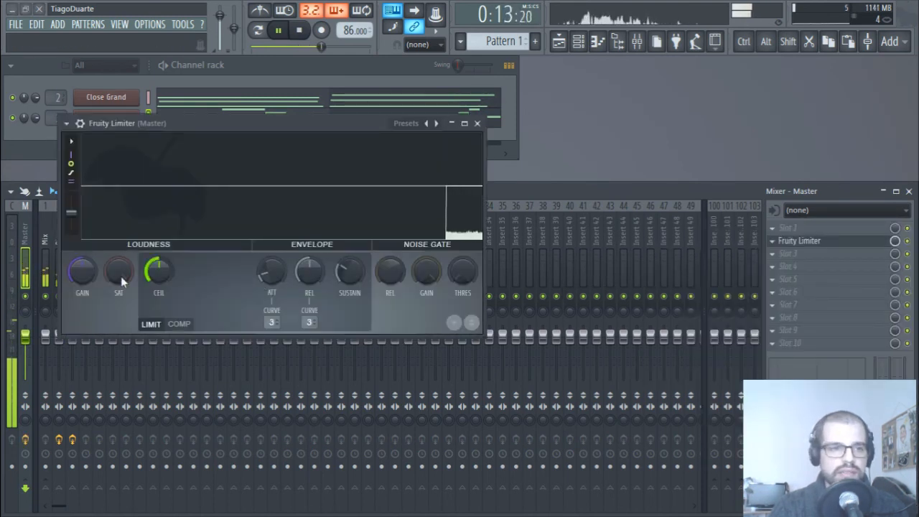
drag(81, 275, 82, 234)
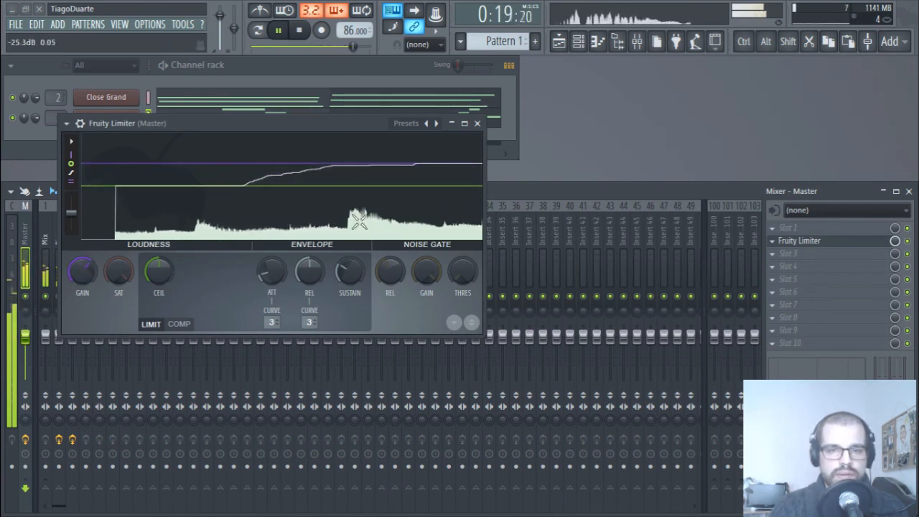
click(478, 123)
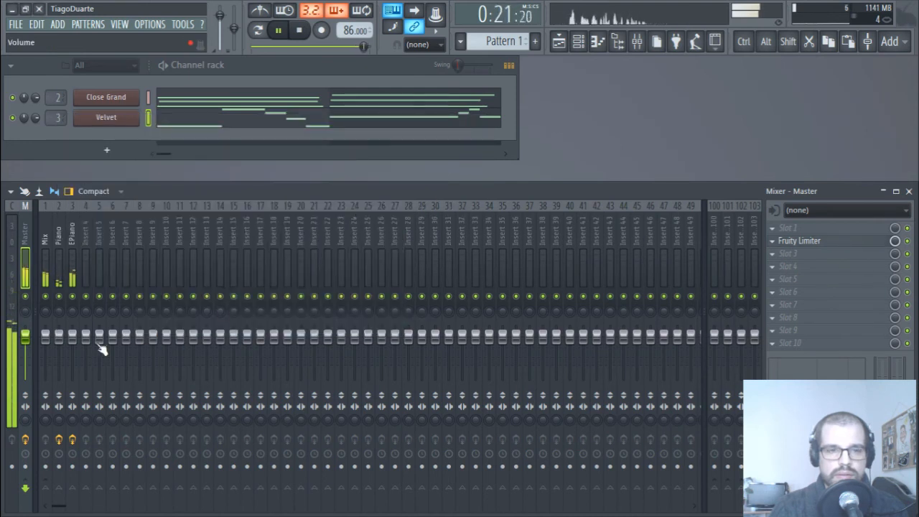
click(72, 352)
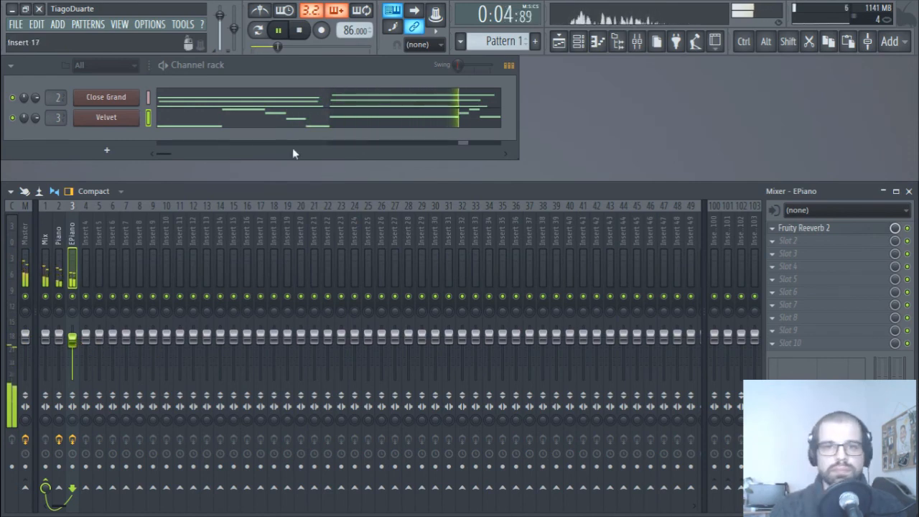
Review the Close Grand chords and the Velvet melody in the piano roll during playback, and stop the song
click(421, 106)
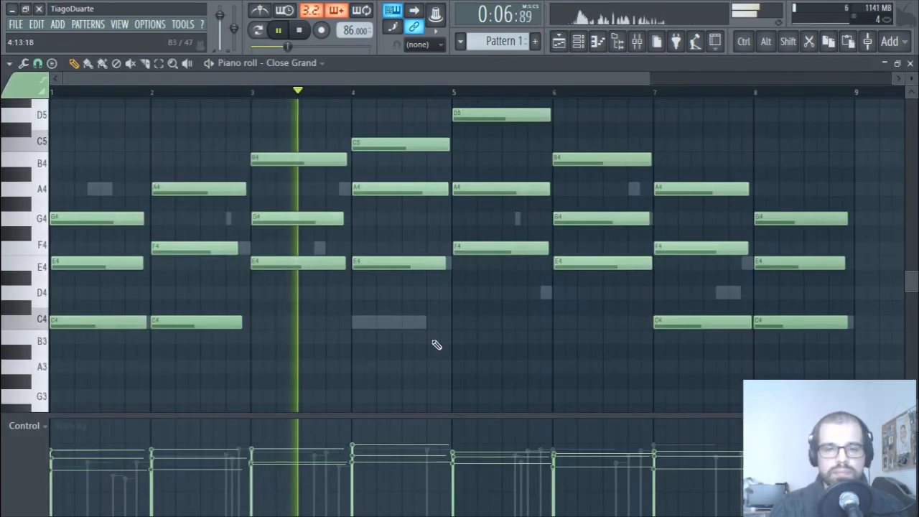
scroll(435, 342, up, 2)
scroll(435, 345, down, 2)
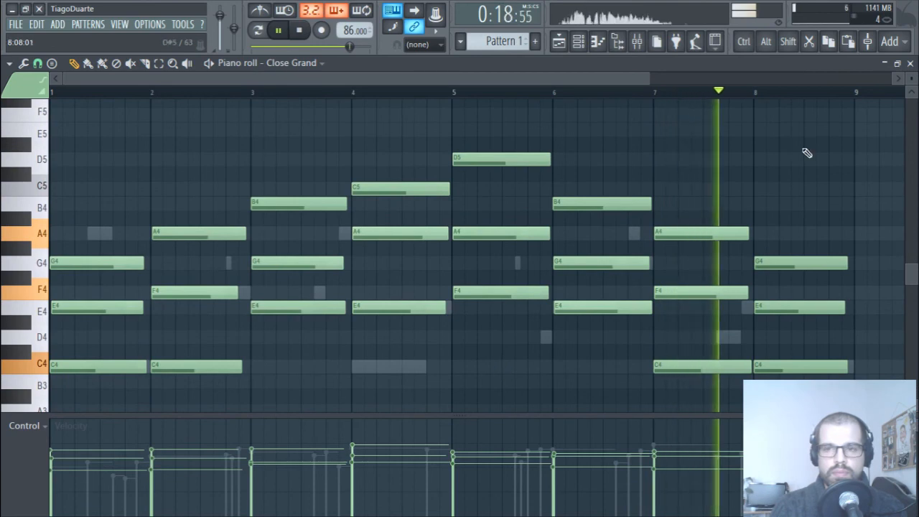
click(911, 64)
click(311, 119)
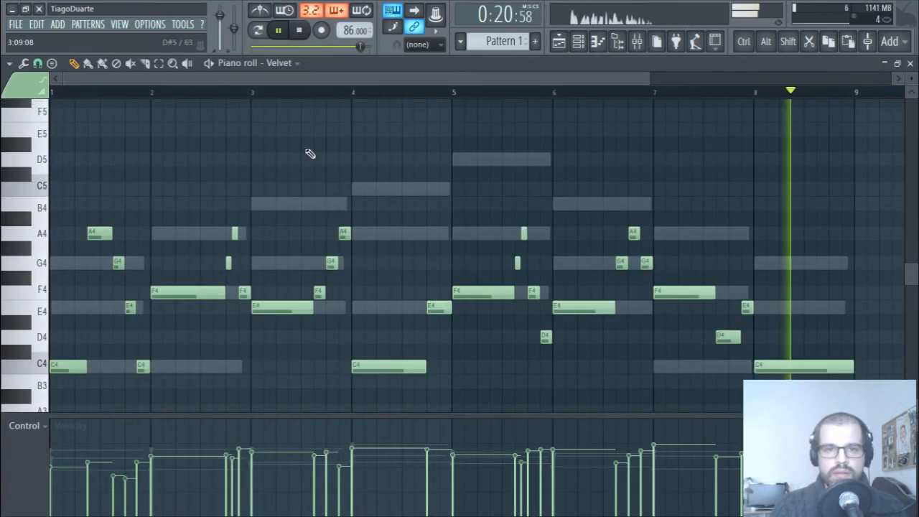
key(space)
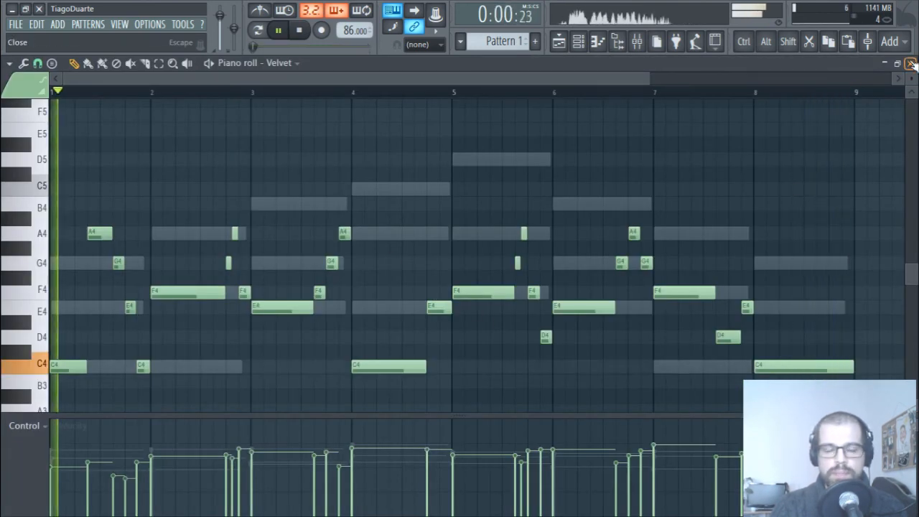
click(911, 64)
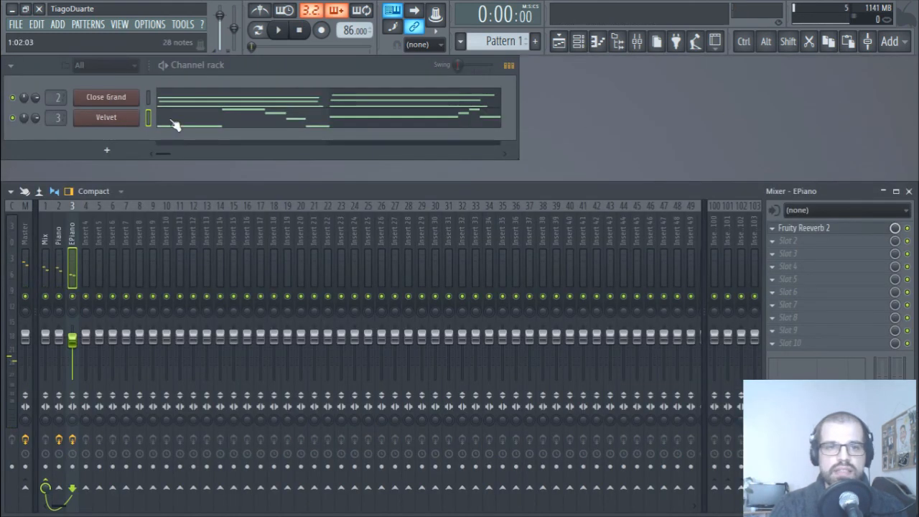